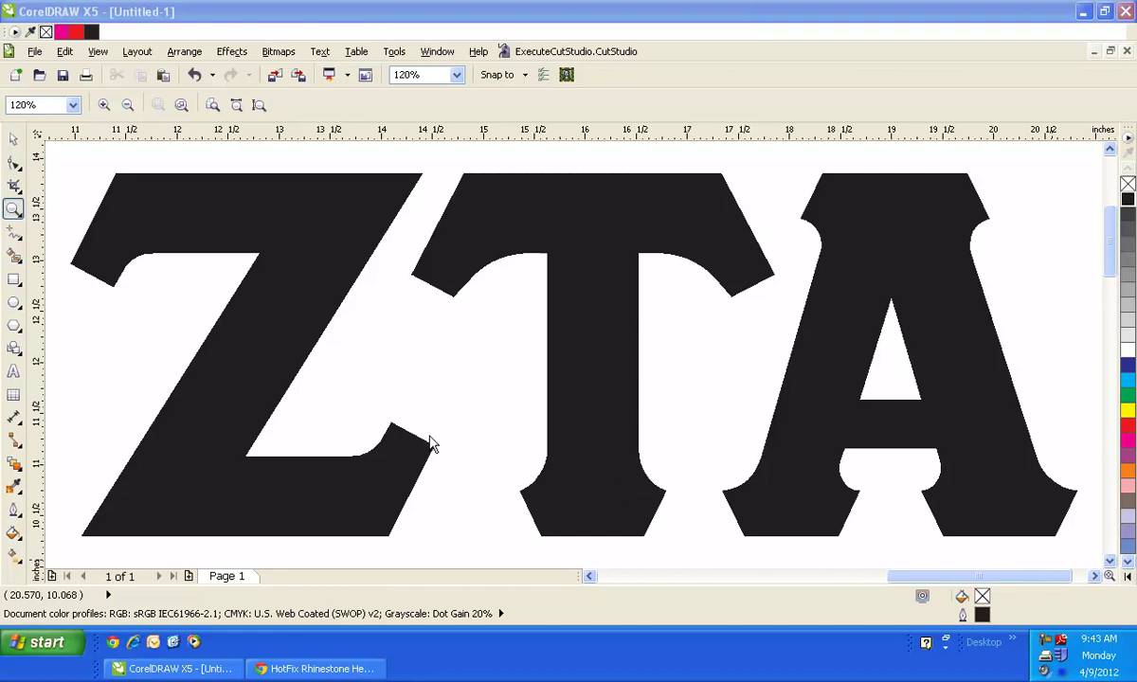
- Switch to the browser, open the HotFix Rhinestones application instructions PDF and examine its size chart for circle cutouts
click(325, 667)
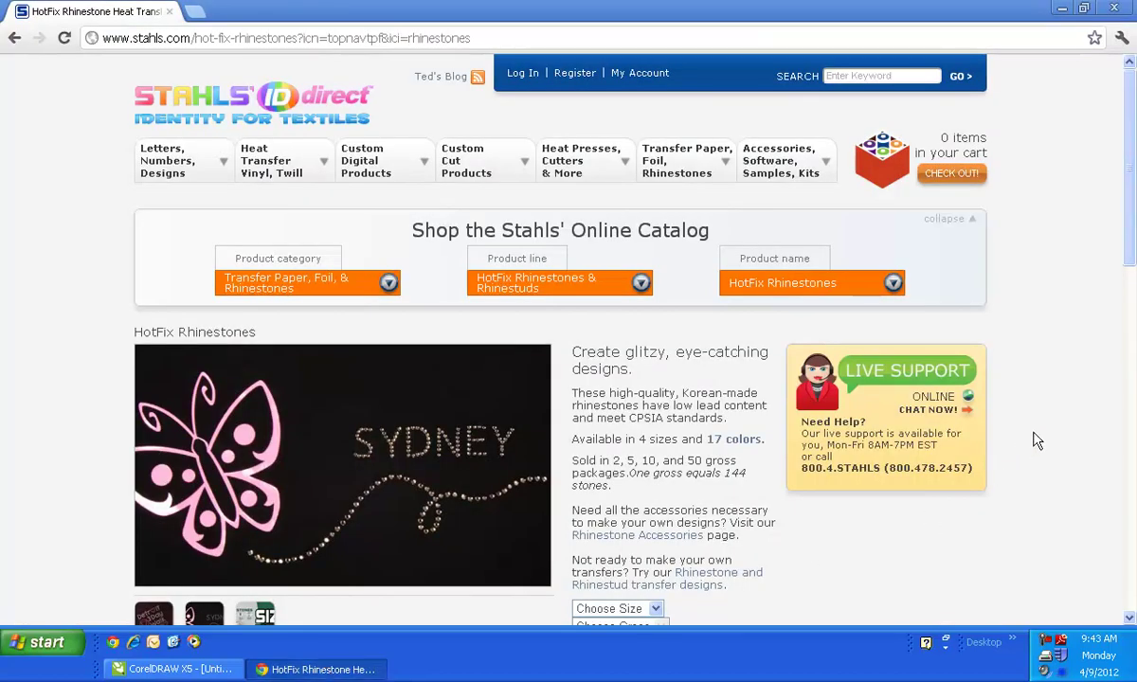
scroll(1004, 379, down, 3)
scroll(1025, 391, down, 1)
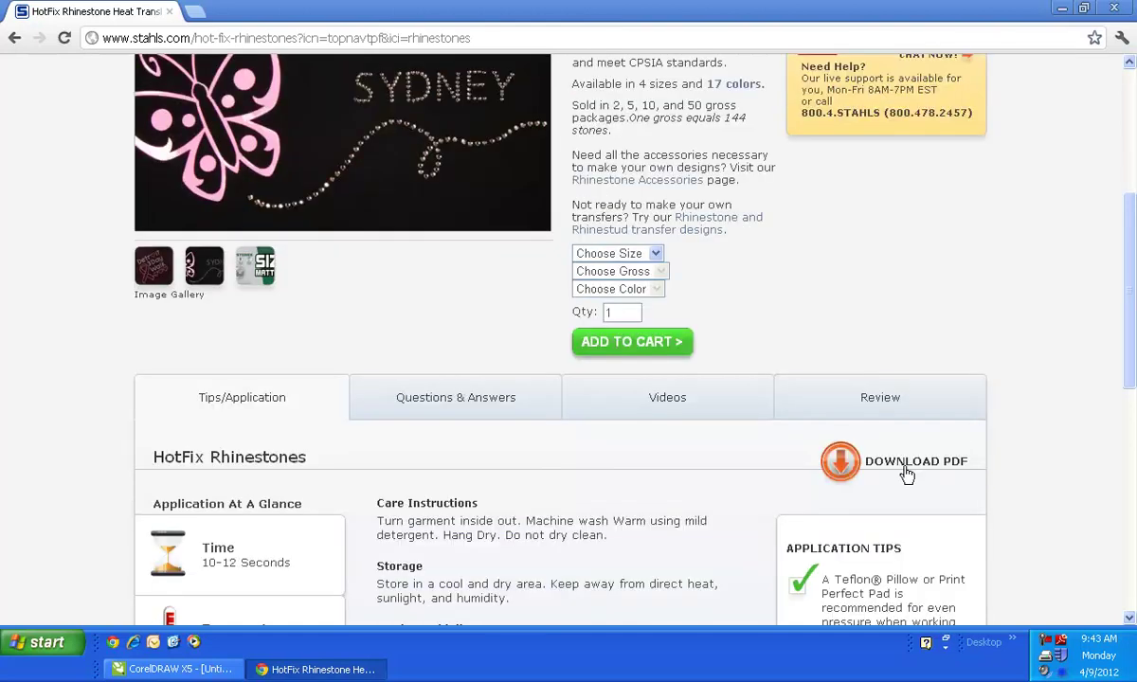
click(907, 469)
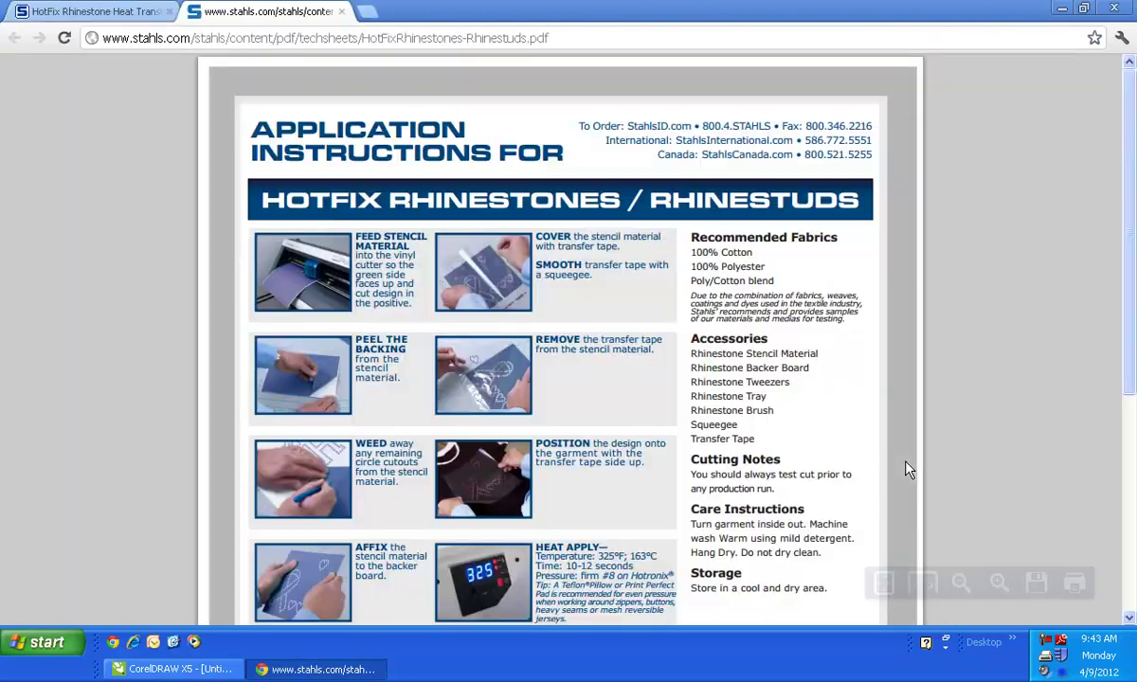
scroll(986, 384, down, 5)
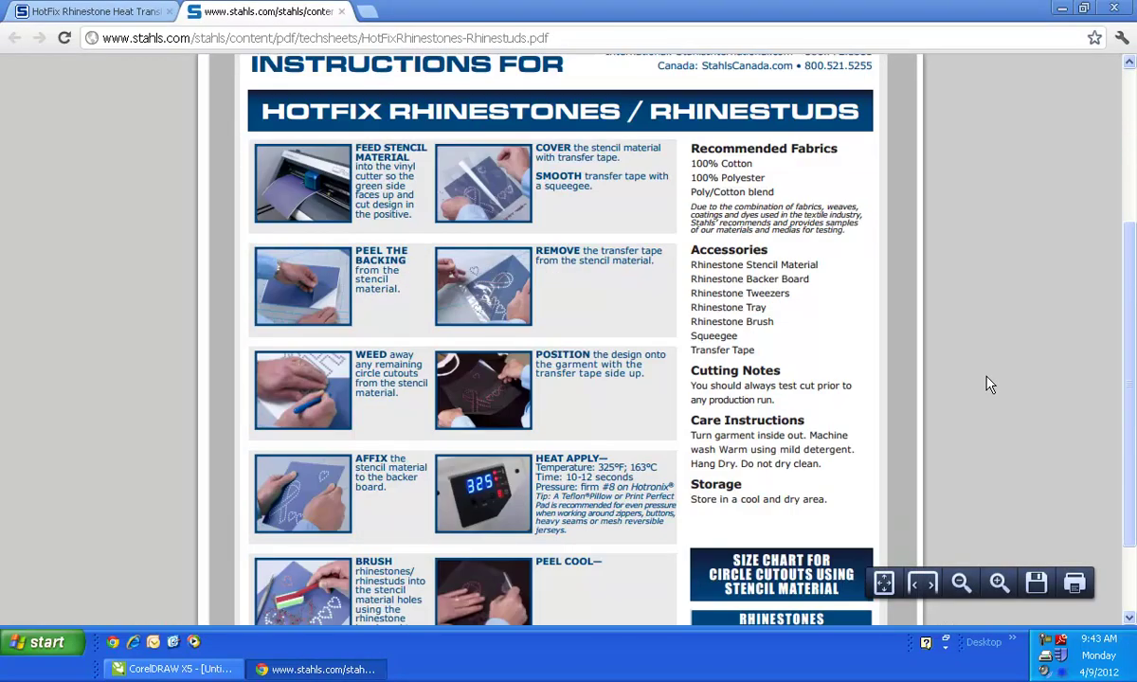
scroll(981, 313, down, 1)
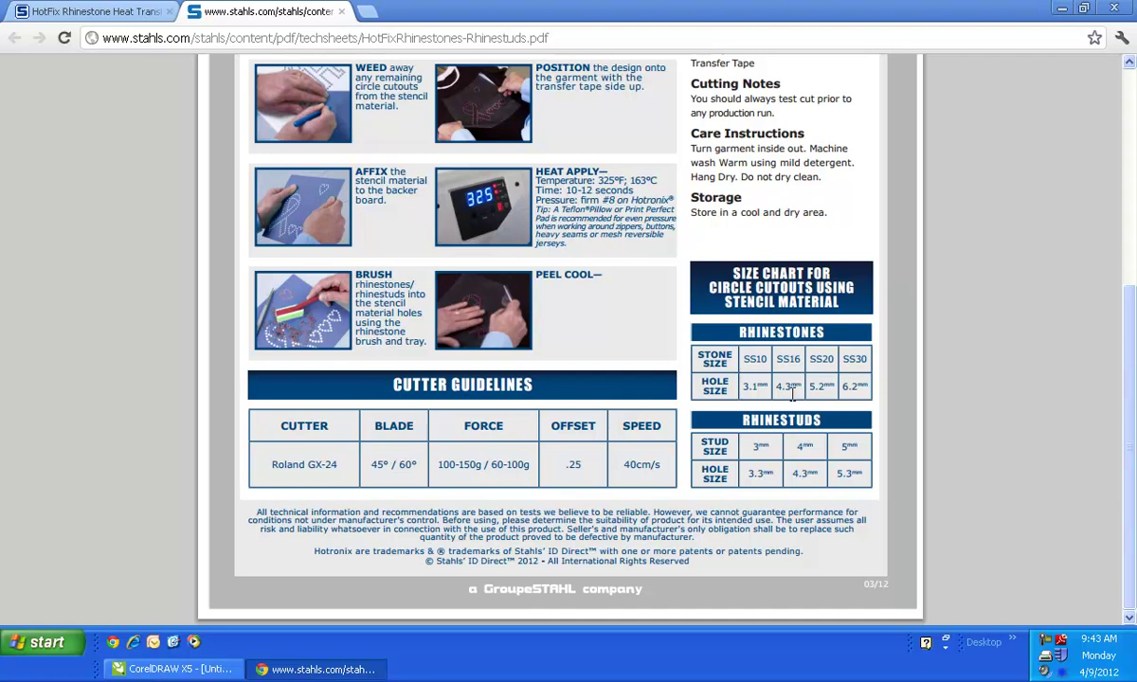
- Switch back to CorelDRAW, remove the fill from the ZTA text and give it a magenta outline
click(130, 670)
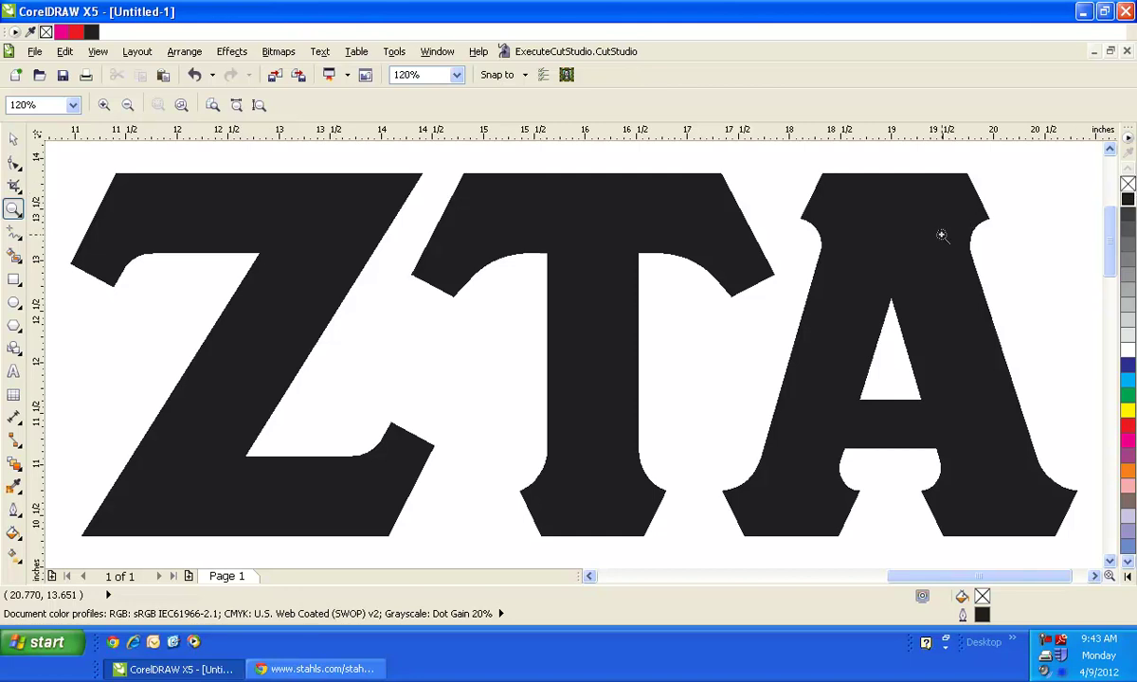
click(13, 140)
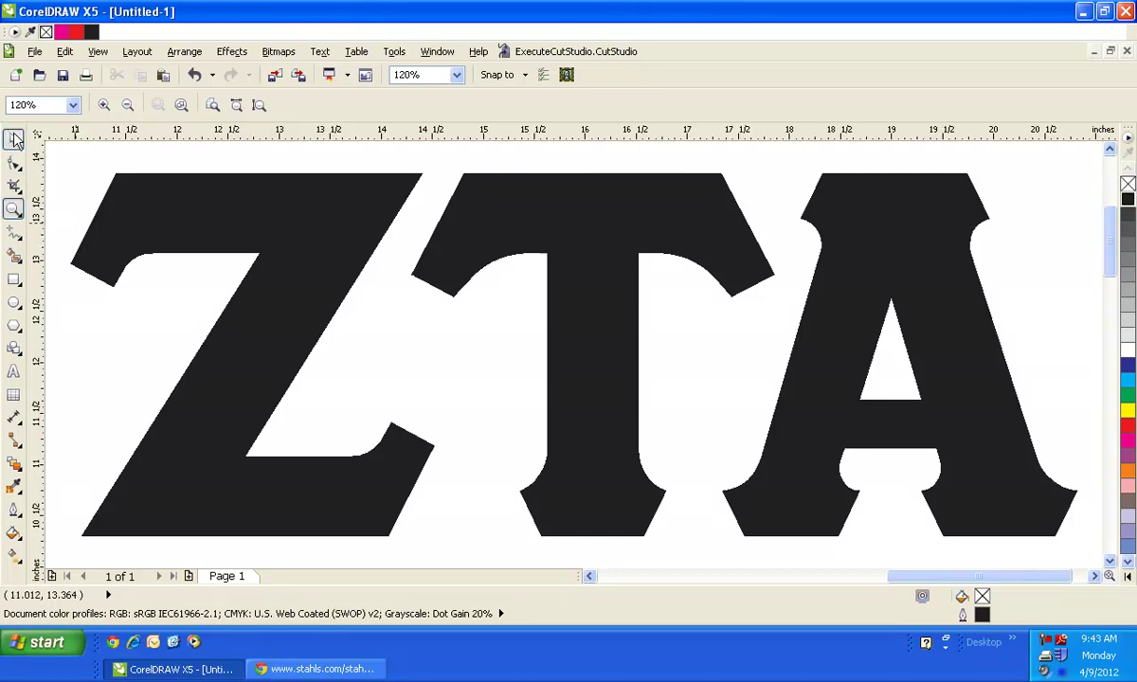
click(185, 226)
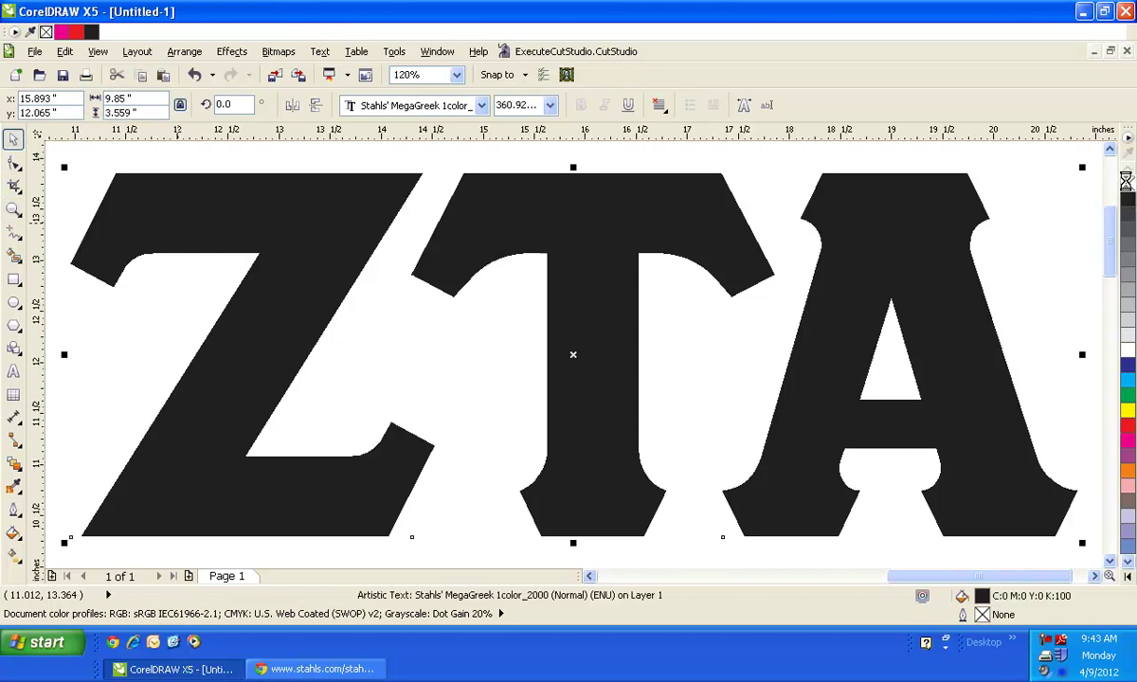
click(1127, 185)
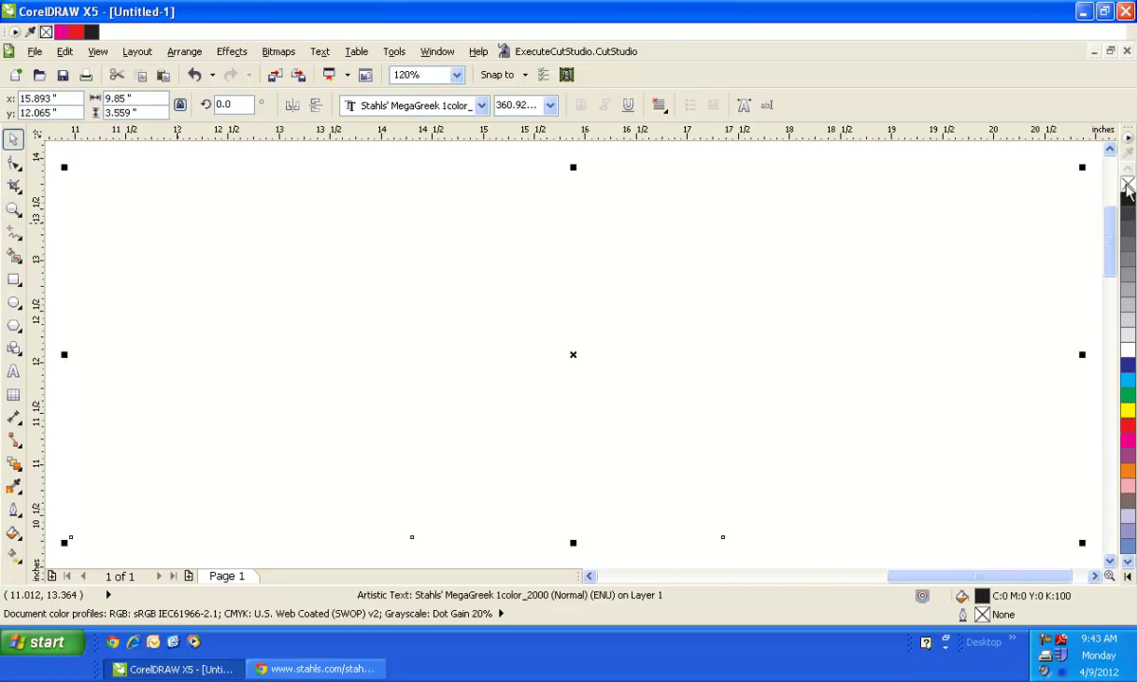
right_click(1128, 442)
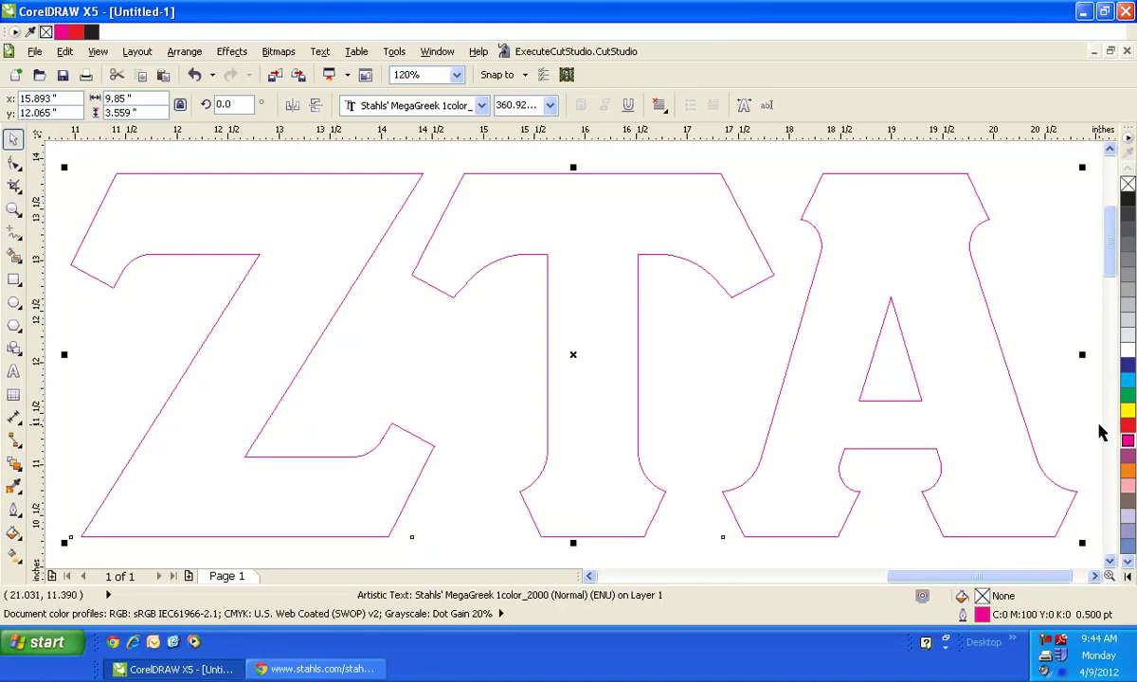
- Draw a circle about 0.42 inches wide above the Z and set its diameter to 4.3 mm
click(14, 302)
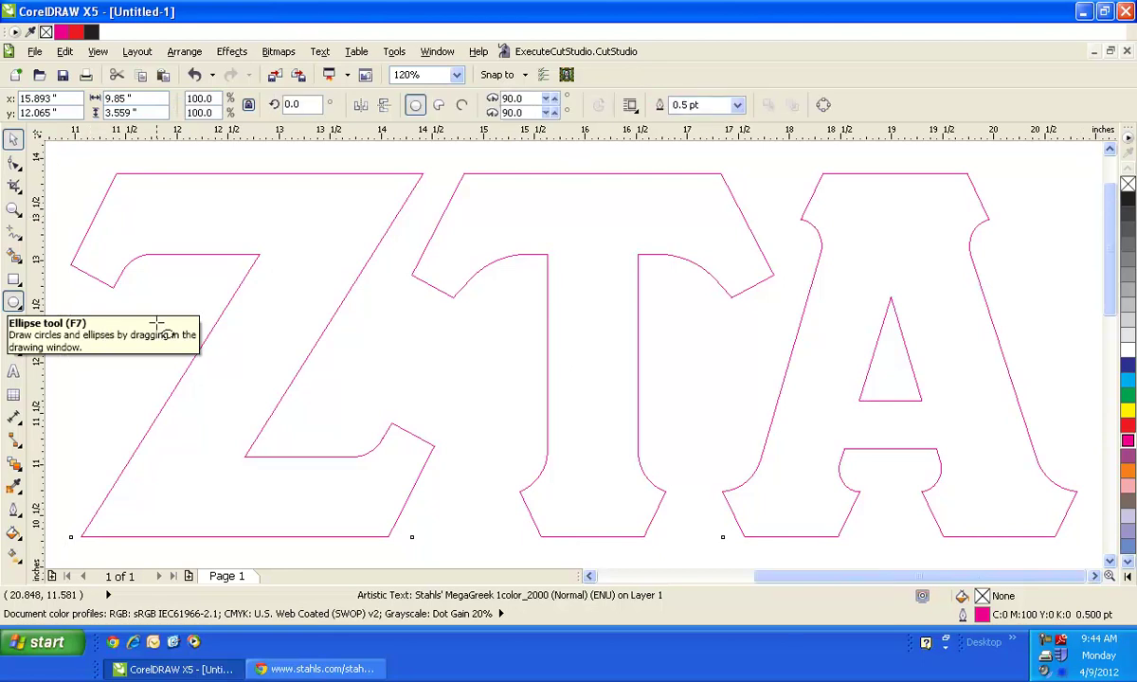
scroll(156, 323, down, 2)
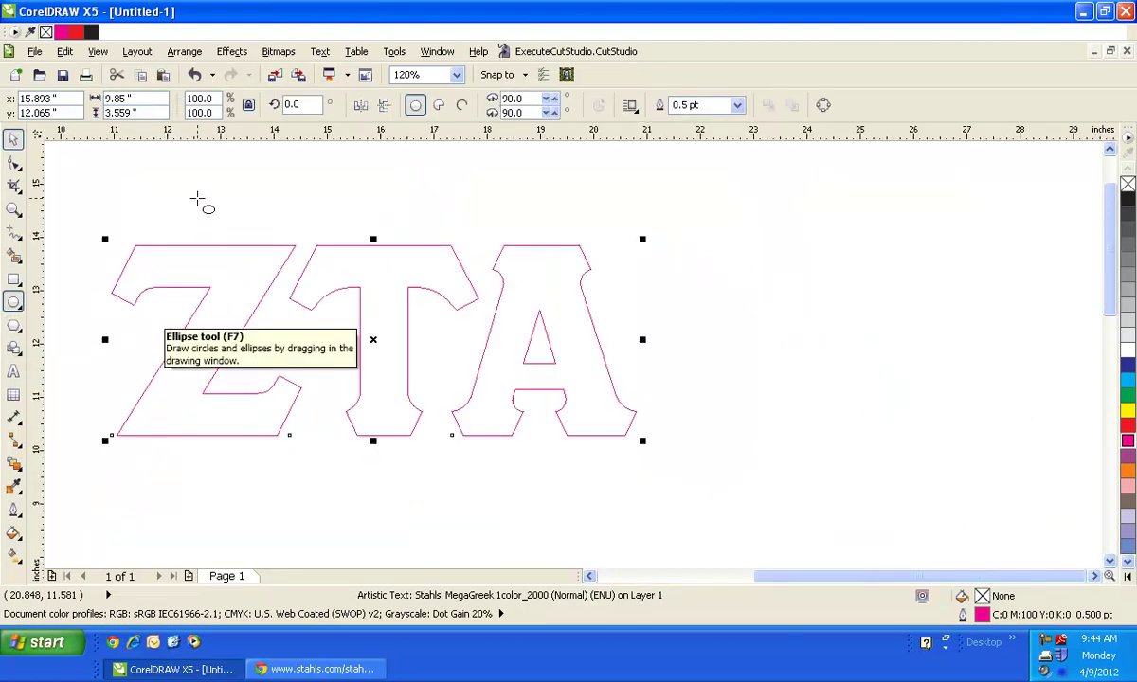
drag(198, 198, 227, 217)
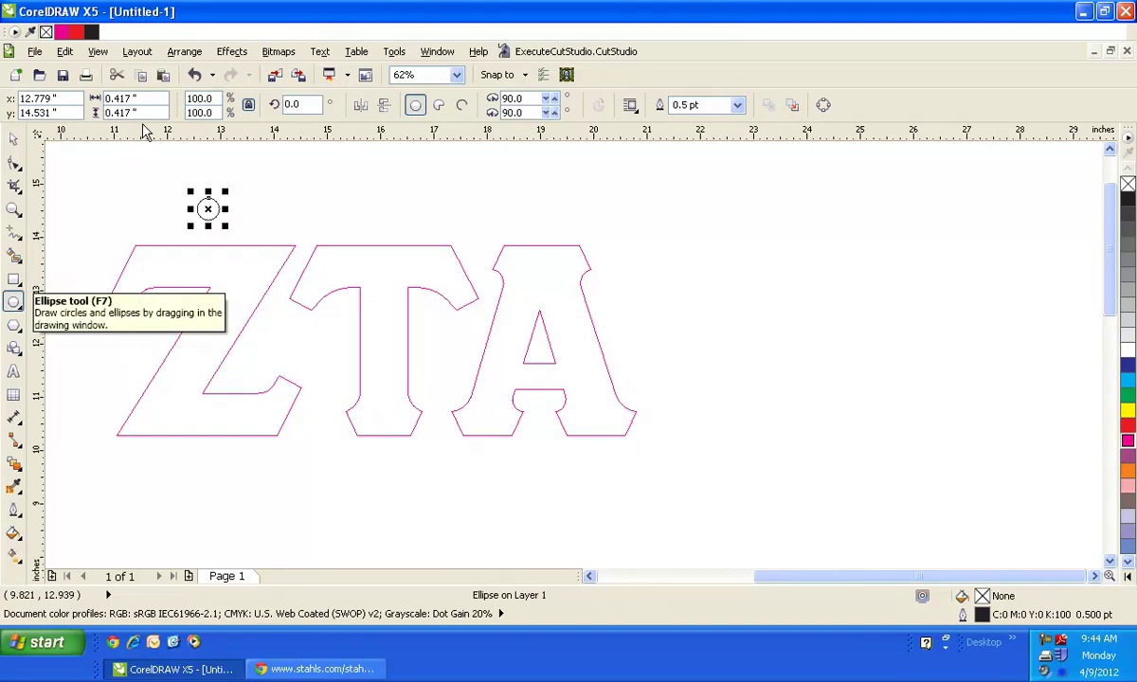
click(130, 98)
double_click(130, 98)
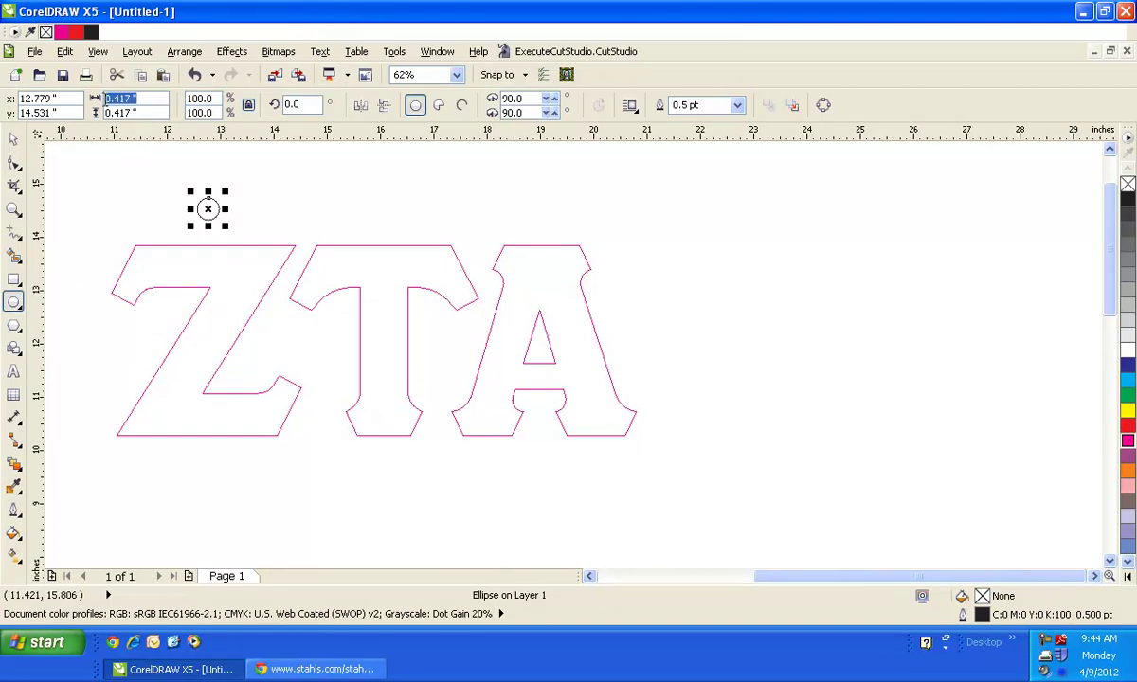
text(4.3mm)
key(Return)
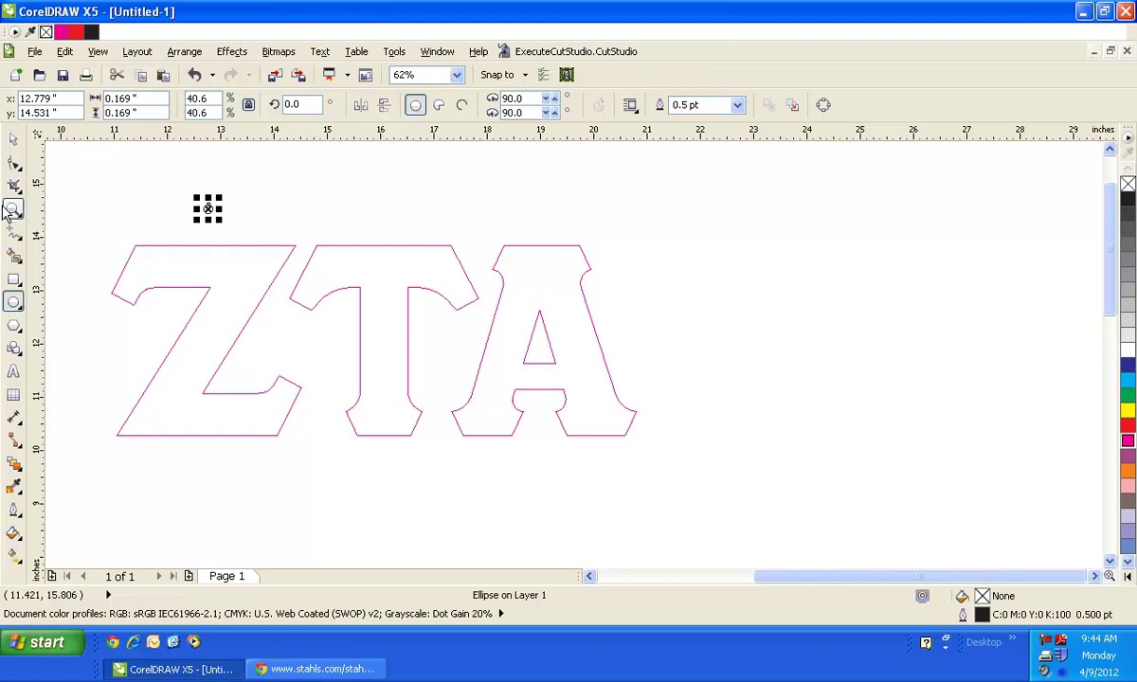
- Place a copy of the small circle about 0.5 inches to its right, above the Z
key(z)
drag(69, 186, 719, 466)
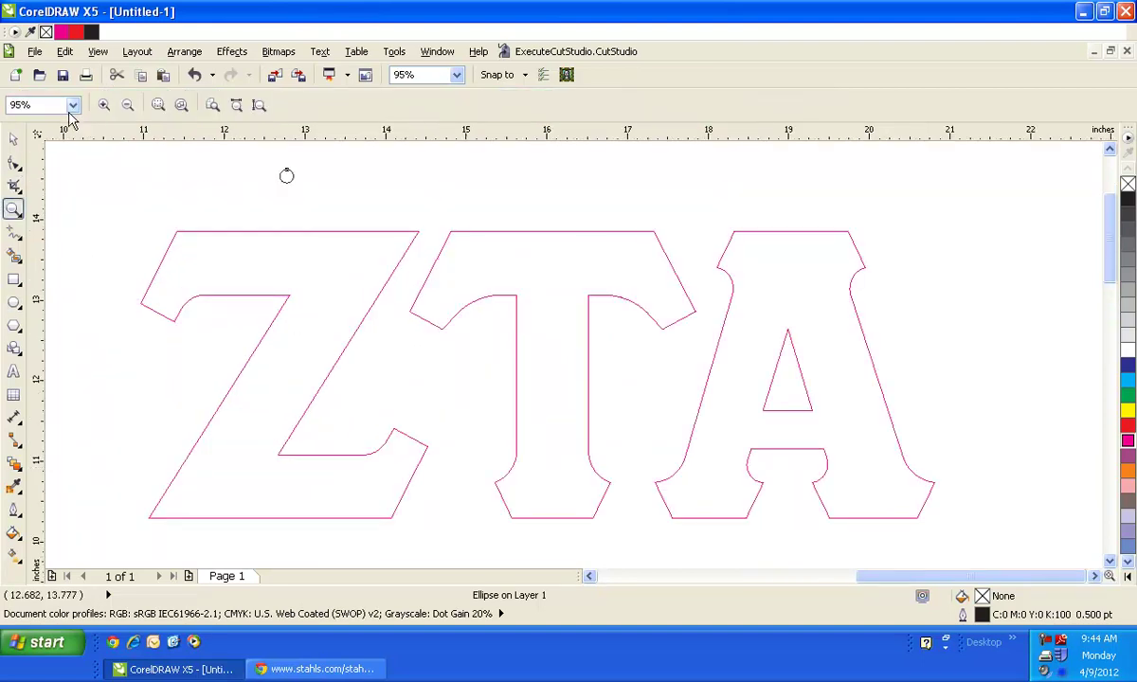
click(13, 139)
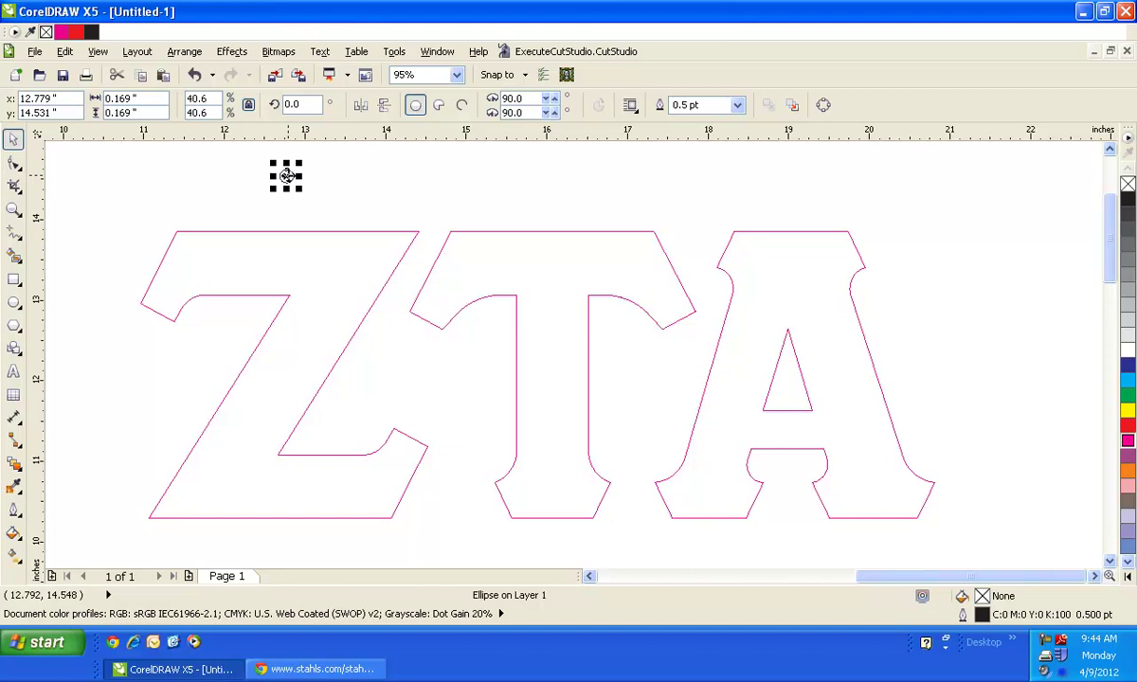
drag(286, 176, 332, 177)
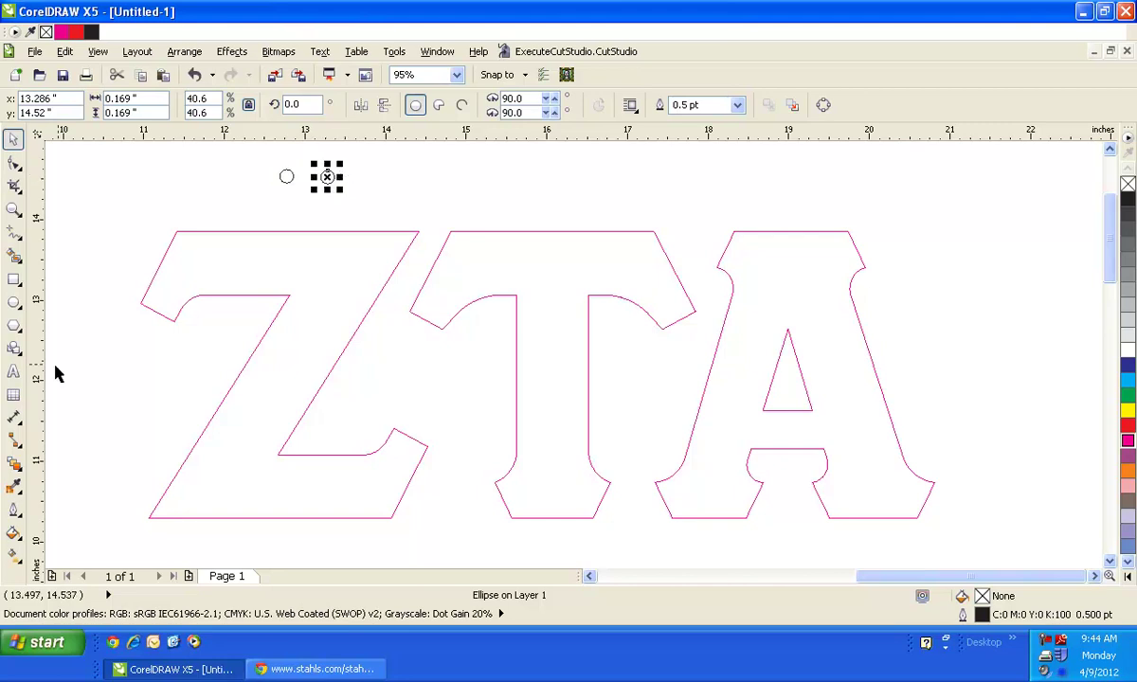
- Blend the two small circles and distribute the blend along the full path of the ZTA outline
click(13, 464)
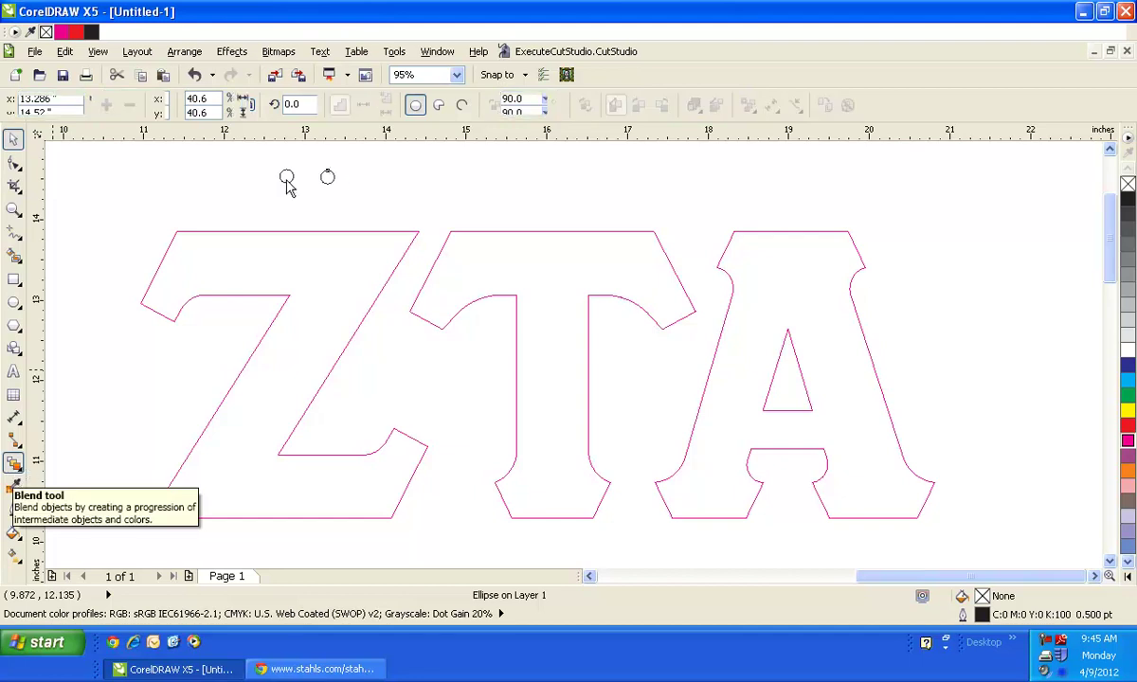
drag(293, 180, 327, 178)
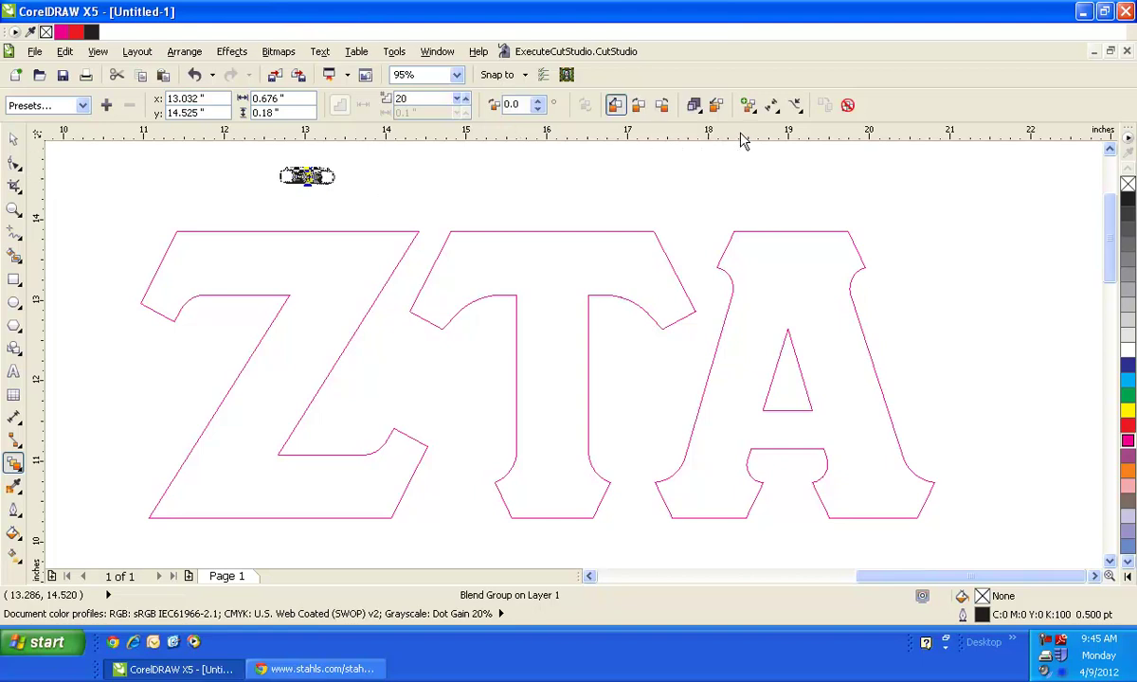
click(799, 108)
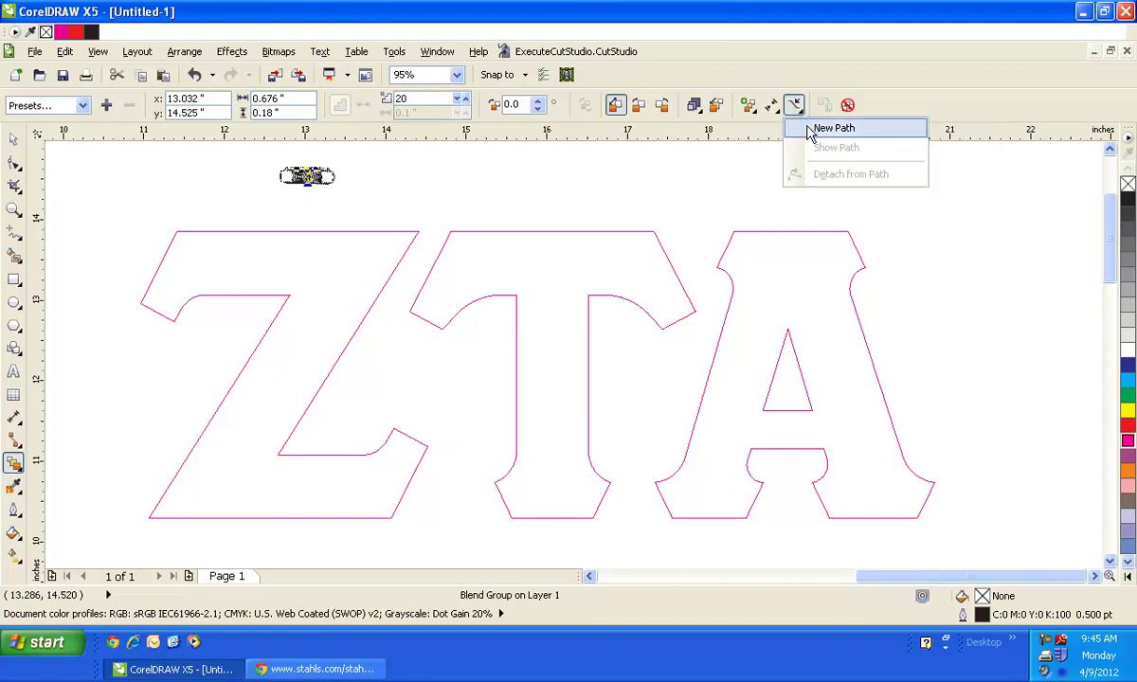
click(813, 130)
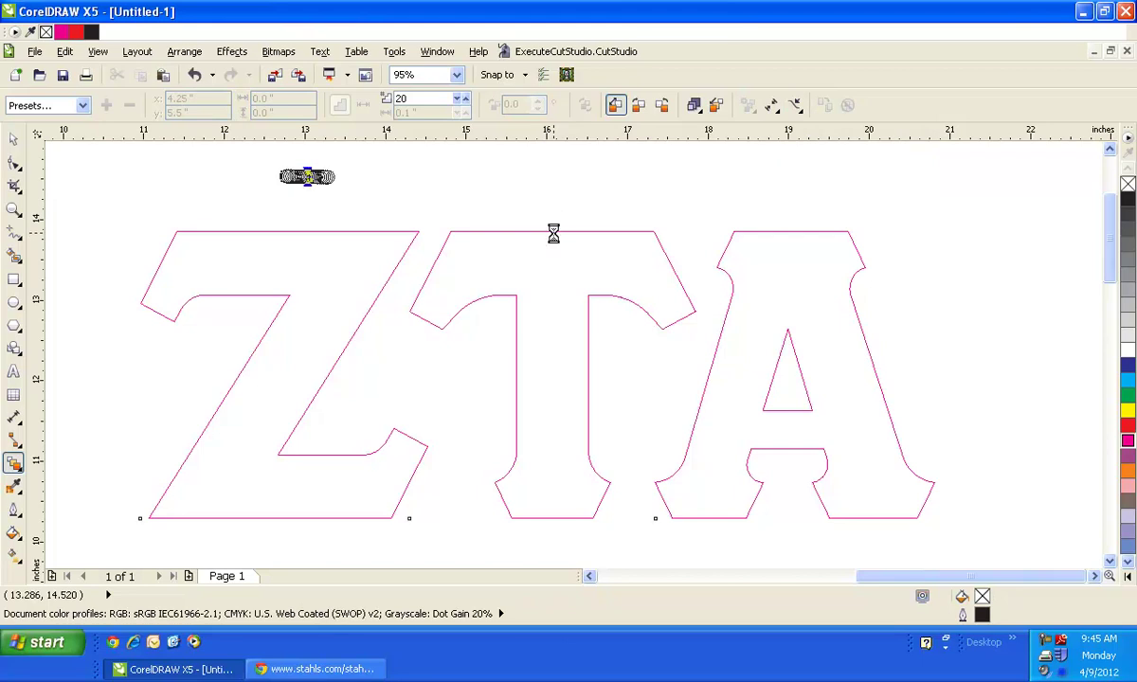
click(554, 230)
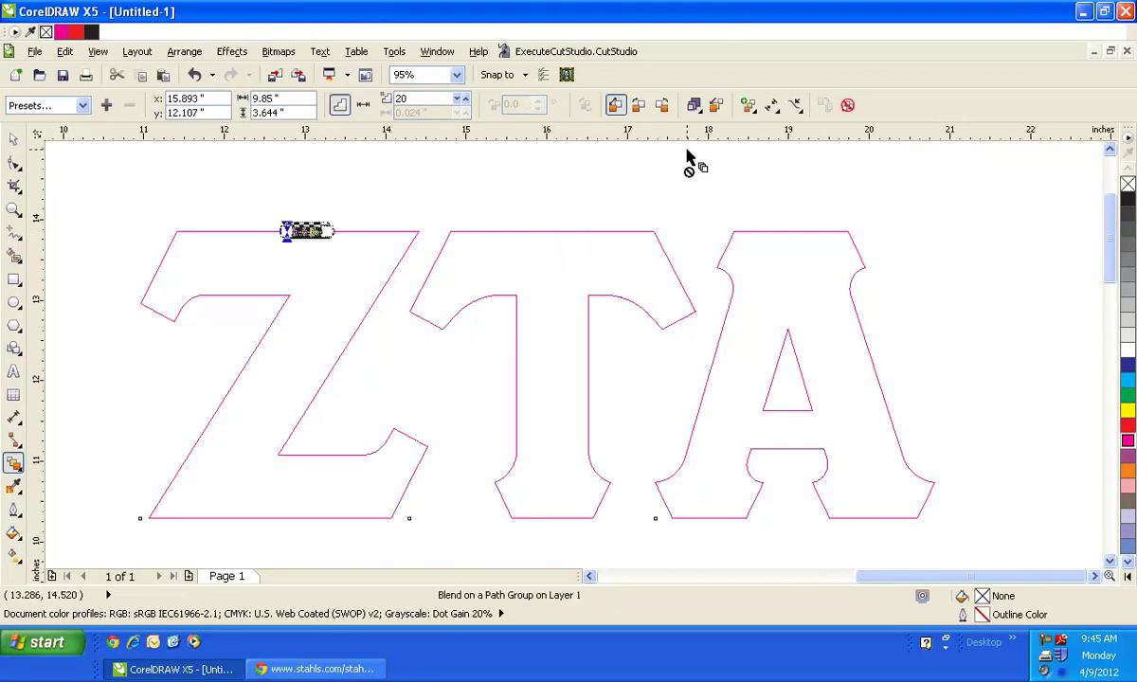
click(749, 108)
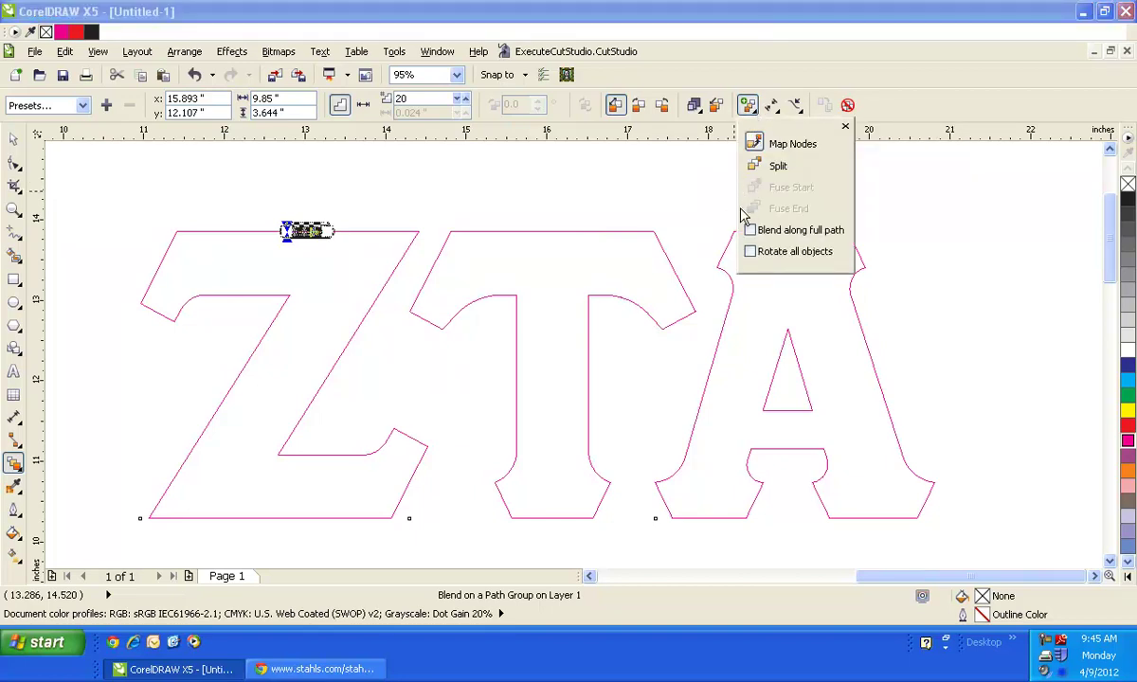
click(749, 230)
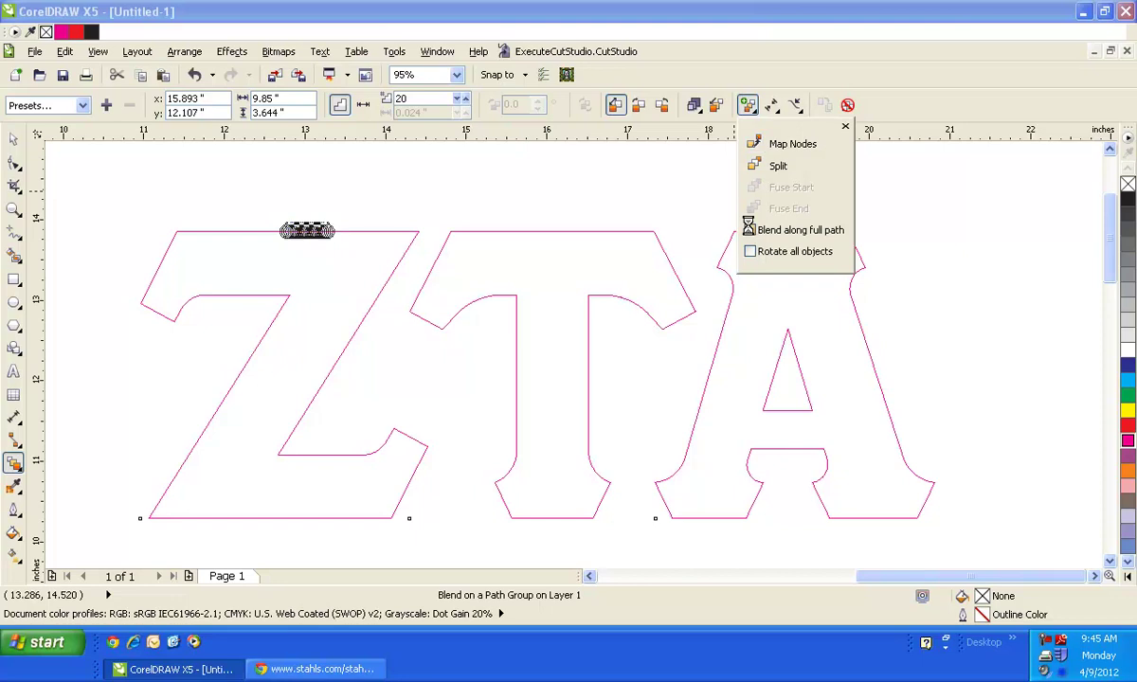
- Set the number of steps in the circle blend to 200
double_click(410, 99)
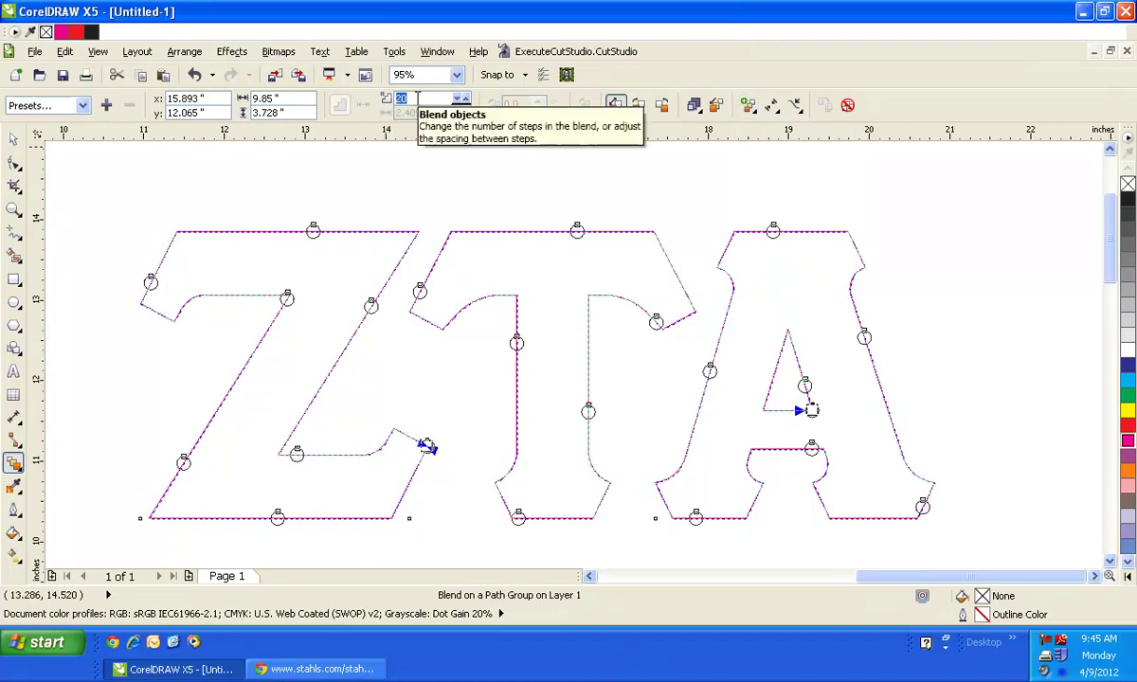
text(200)
key(Return)
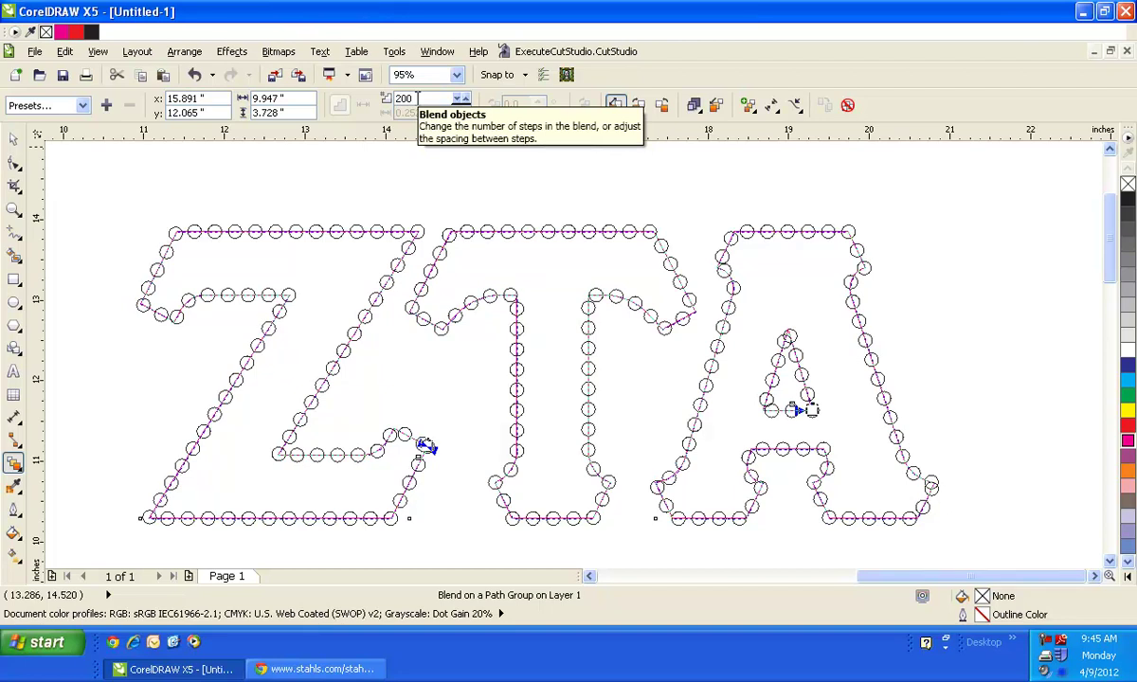
- Set the circle blend to 175 steps and deselect it
text(1)
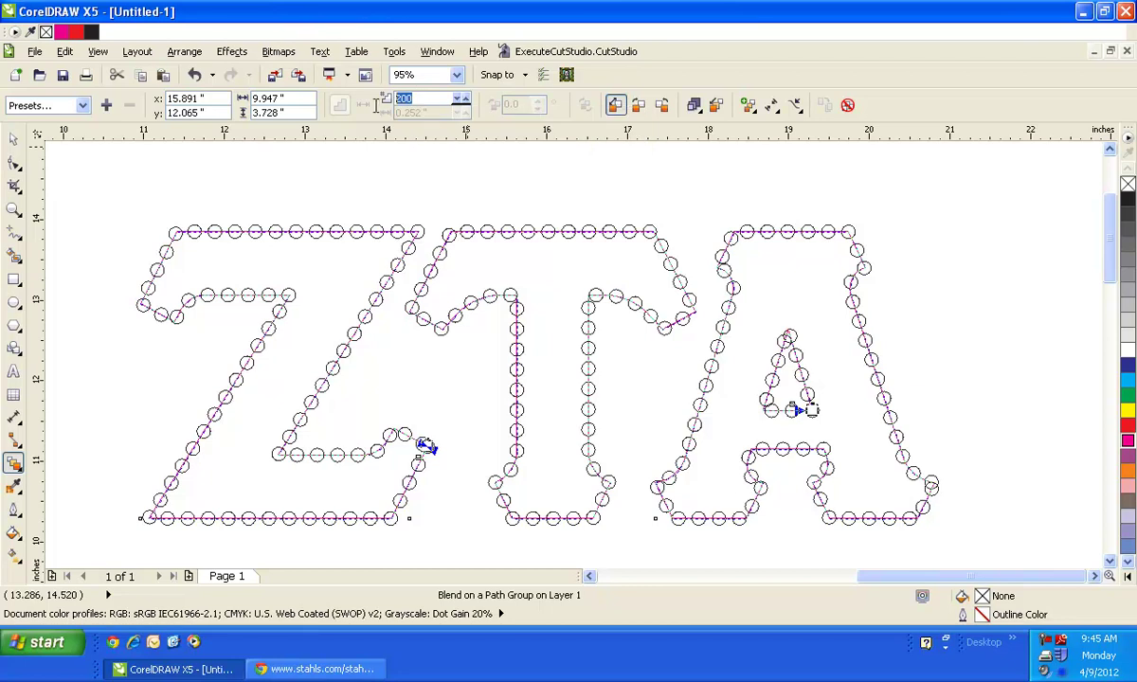
text(75)
key(Return)
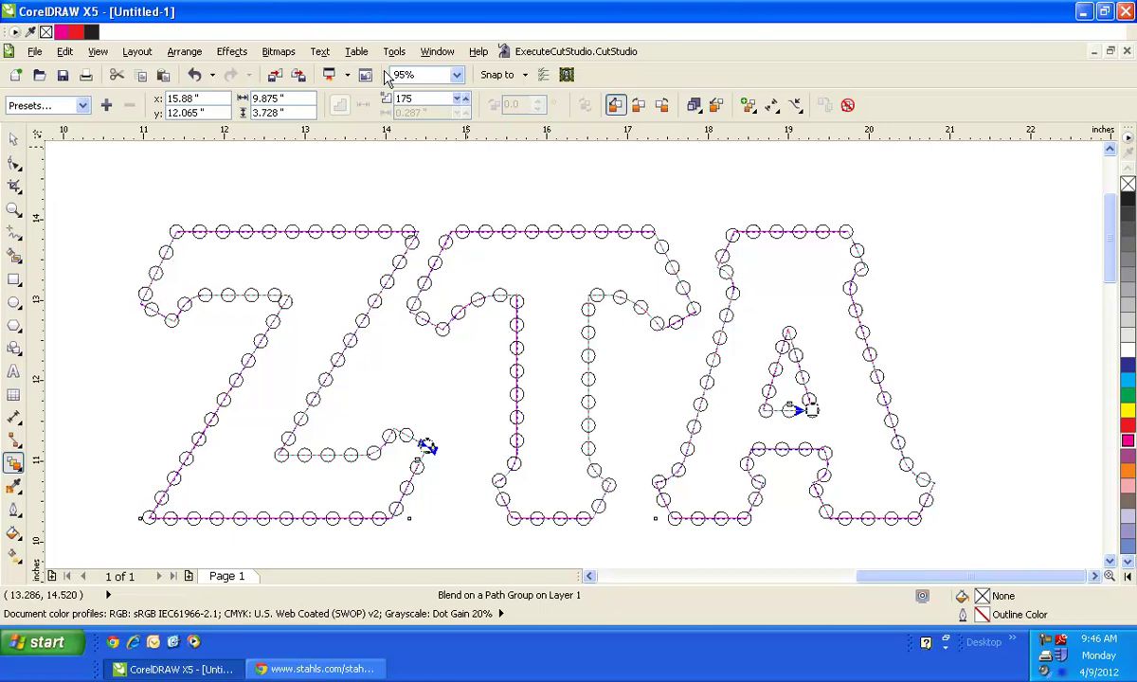
click(13, 139)
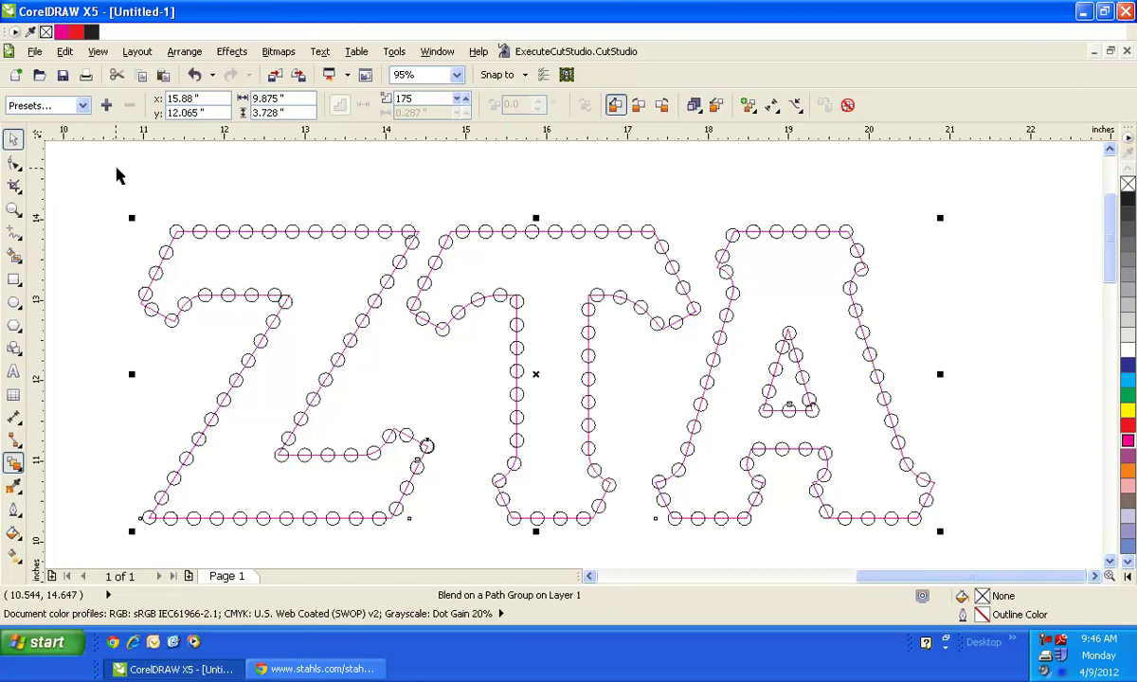
click(114, 175)
- Draw a circle about 0.66 inches in diameter in the empty area below the Z
scroll(299, 185, down, 2)
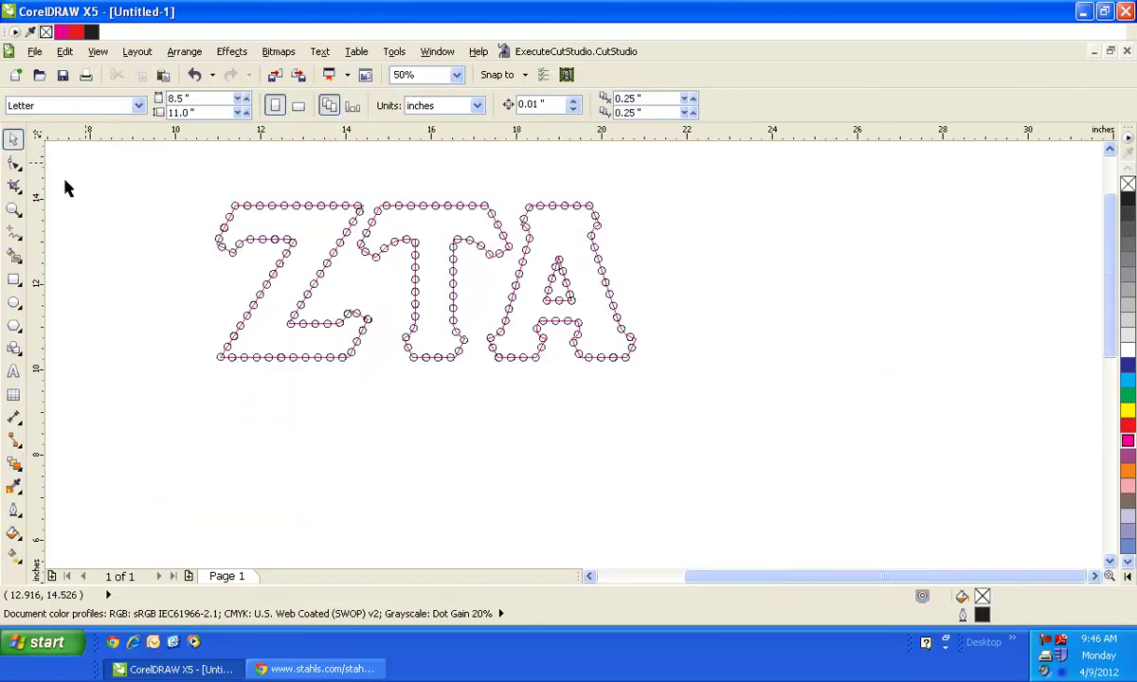
click(14, 208)
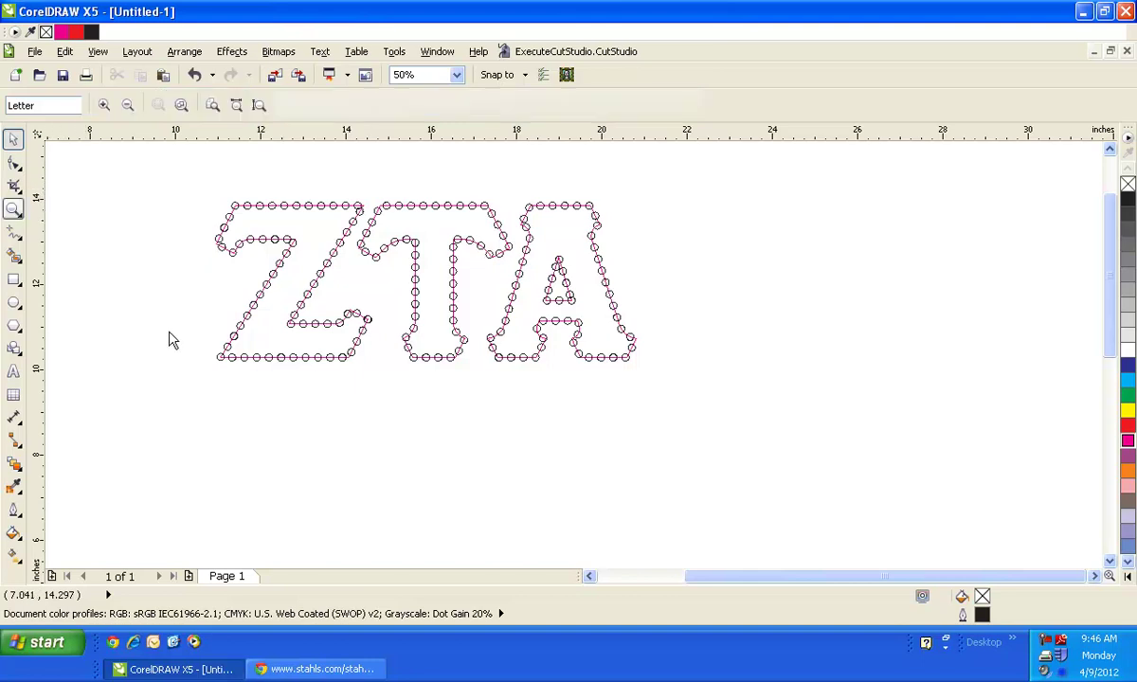
drag(117, 348, 701, 516)
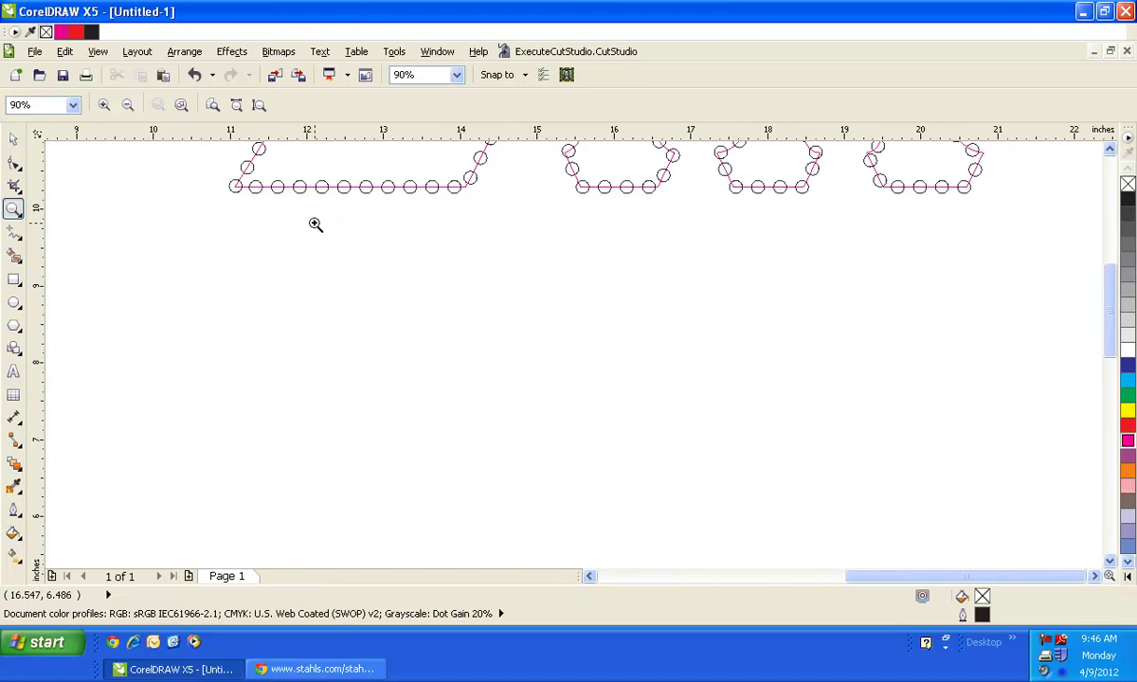
click(14, 139)
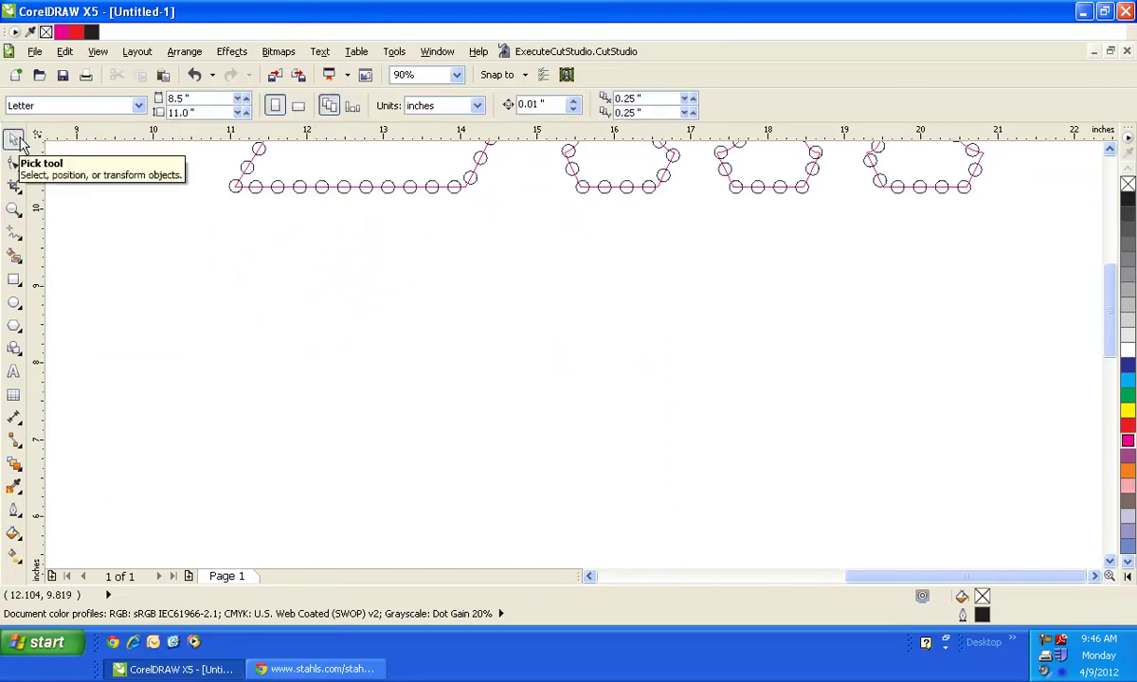
click(241, 267)
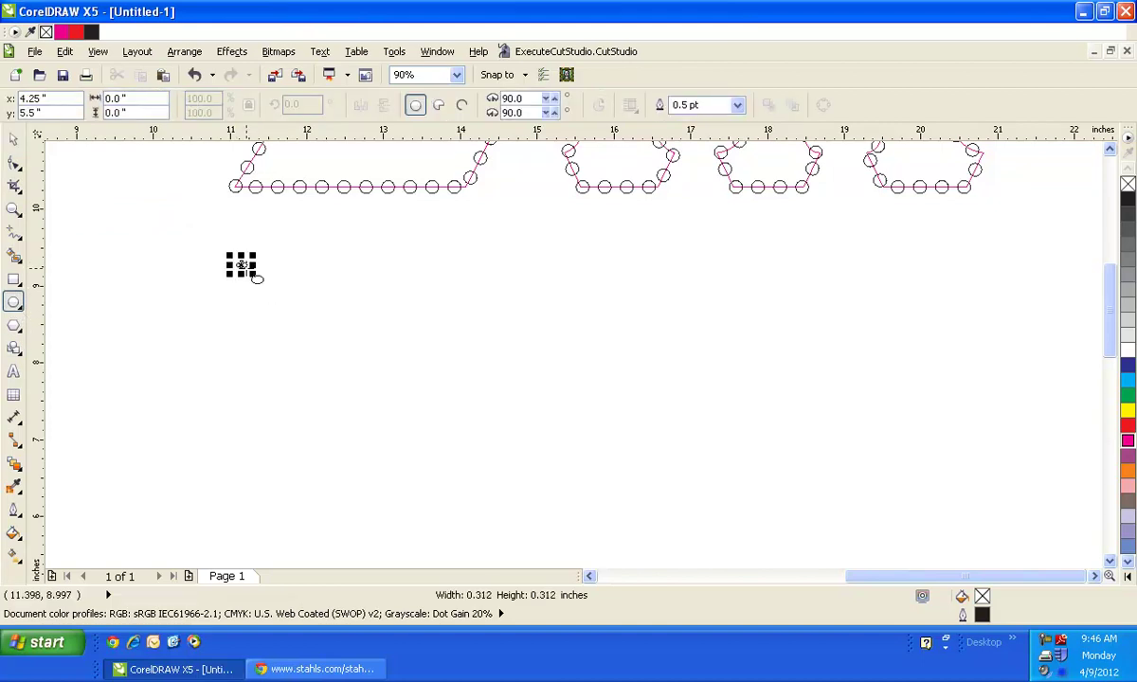
key(Delete)
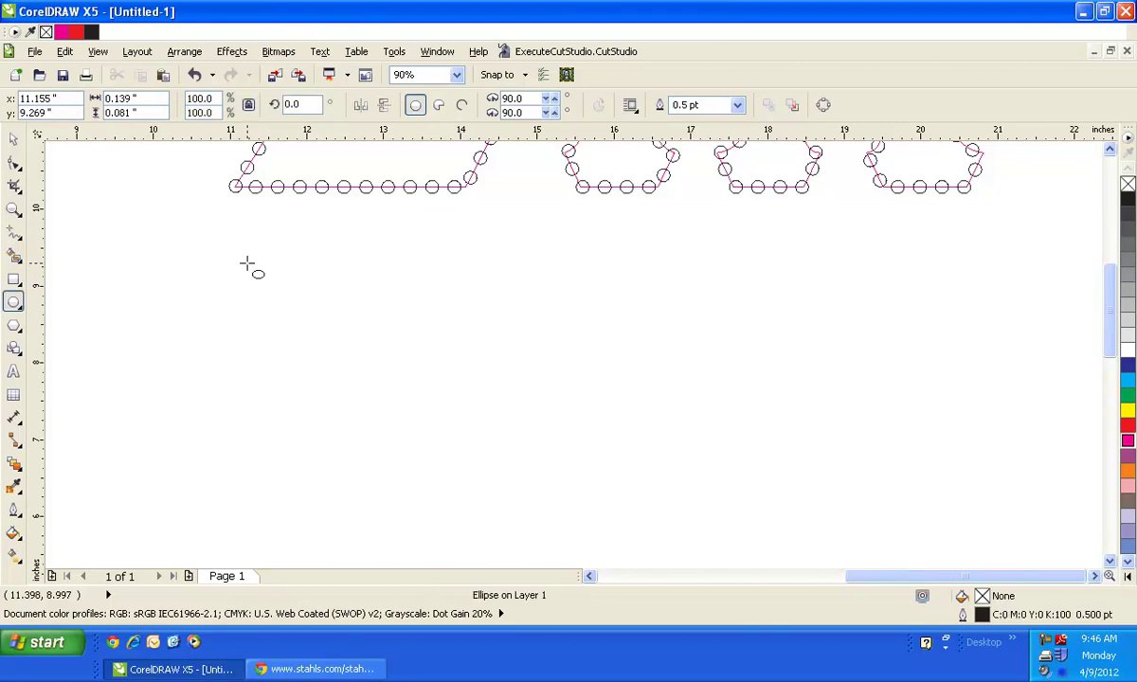
drag(247, 262, 290, 319)
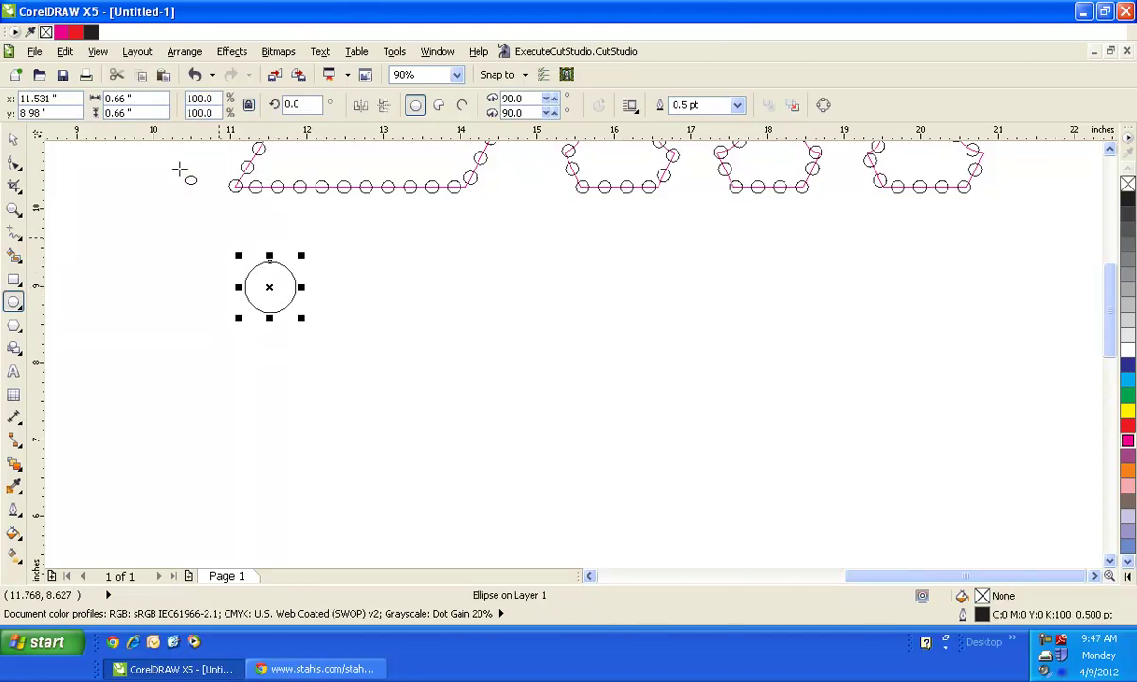
- Set the diameter of the new circle below the Z to 4.3 mm
click(135, 97)
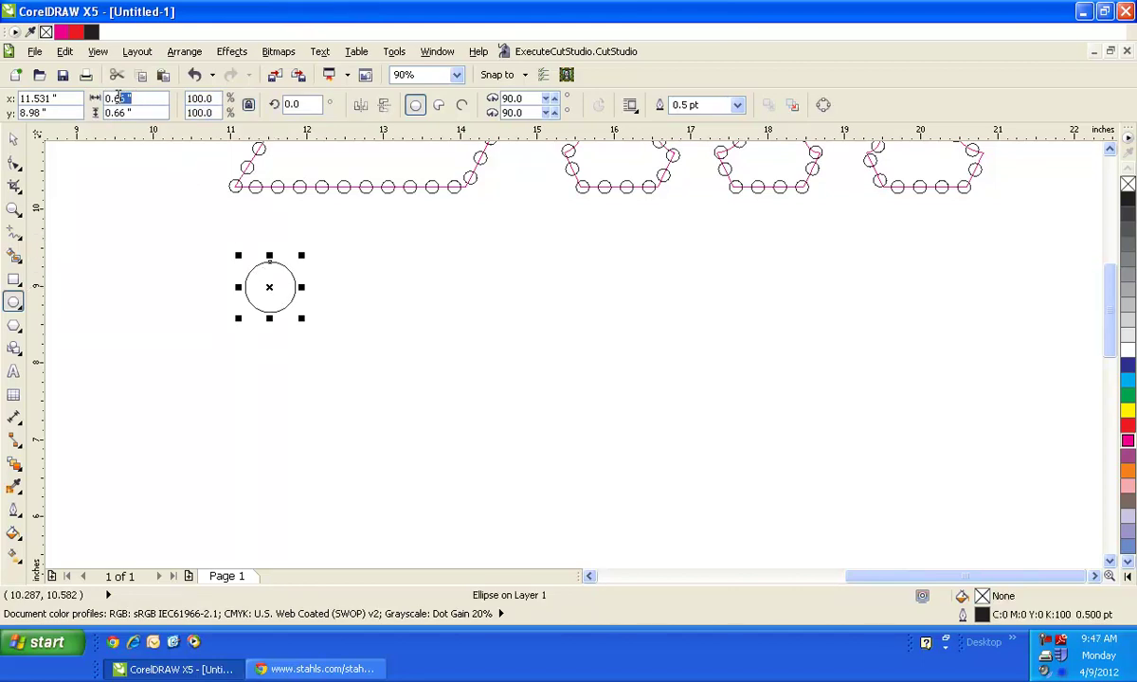
text(4.3mm)
key(Return)
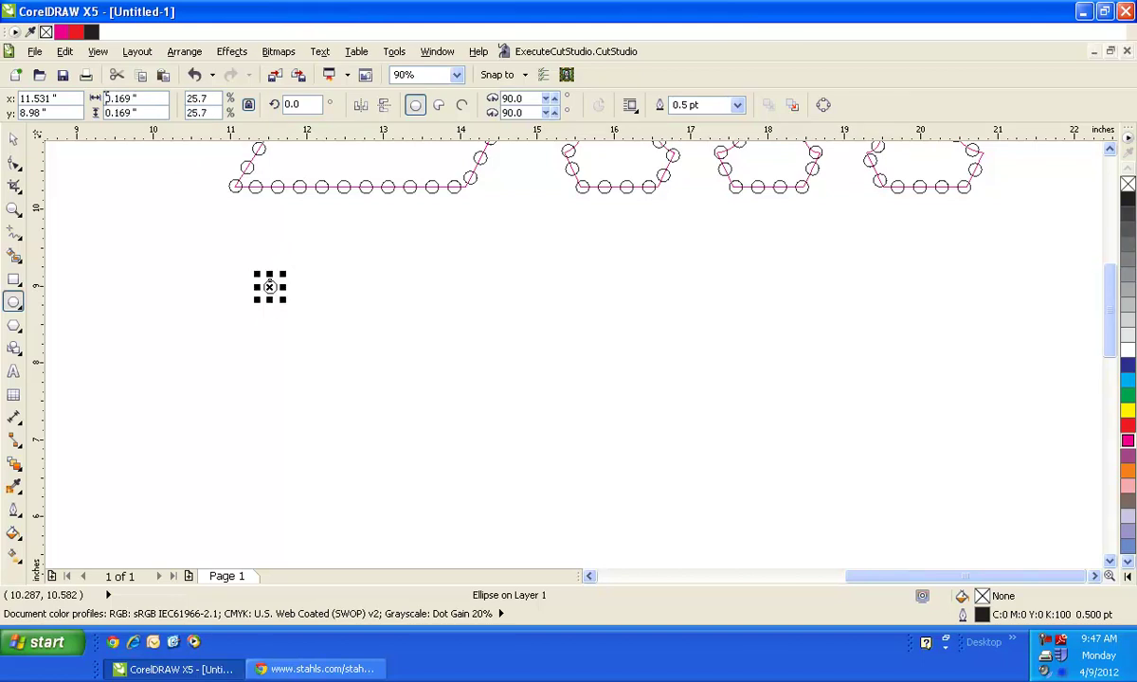
click(15, 142)
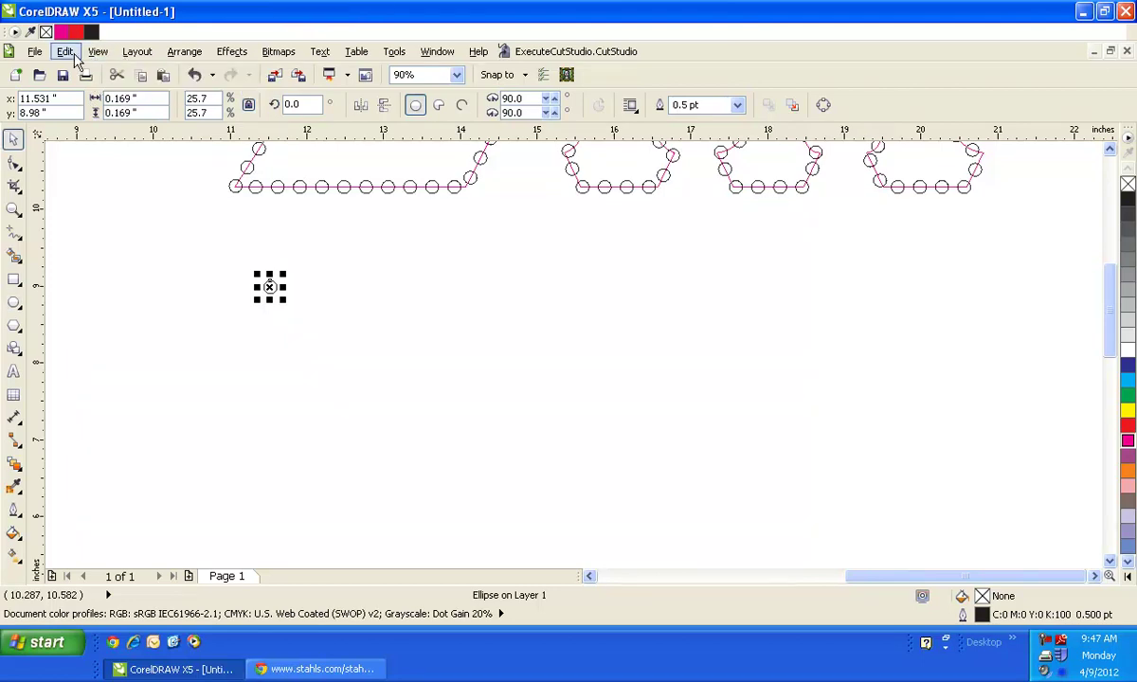
- Open Step and Repeat for the circle and set no vertical offset and horizontal spacing between objects
click(73, 54)
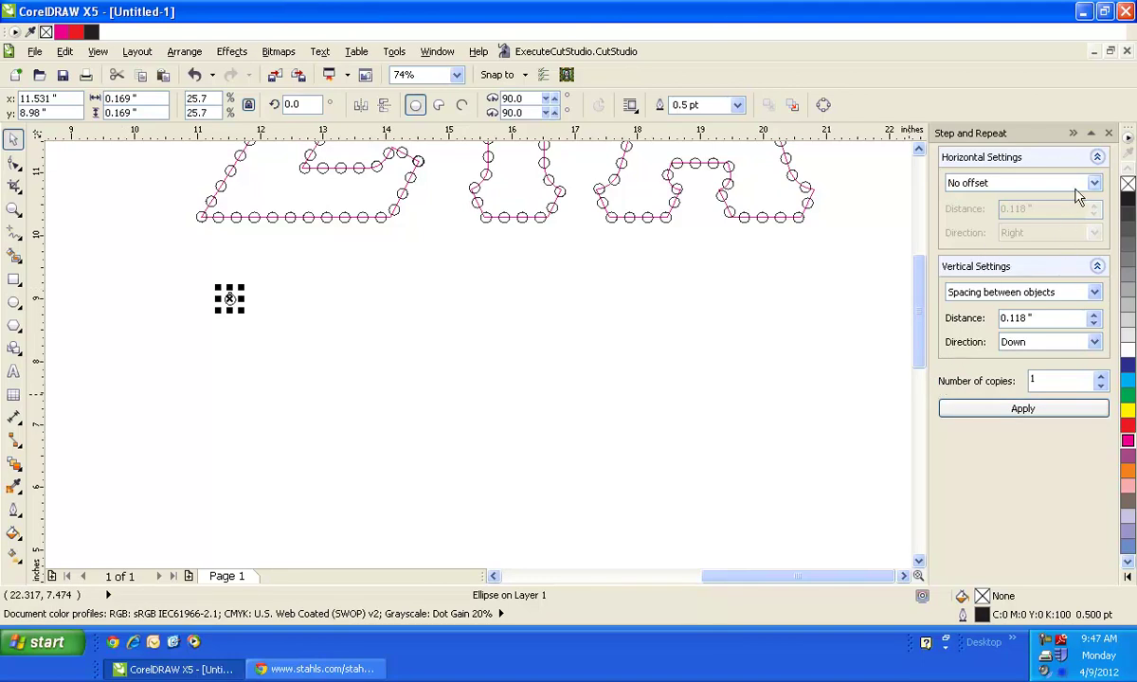
click(1097, 267)
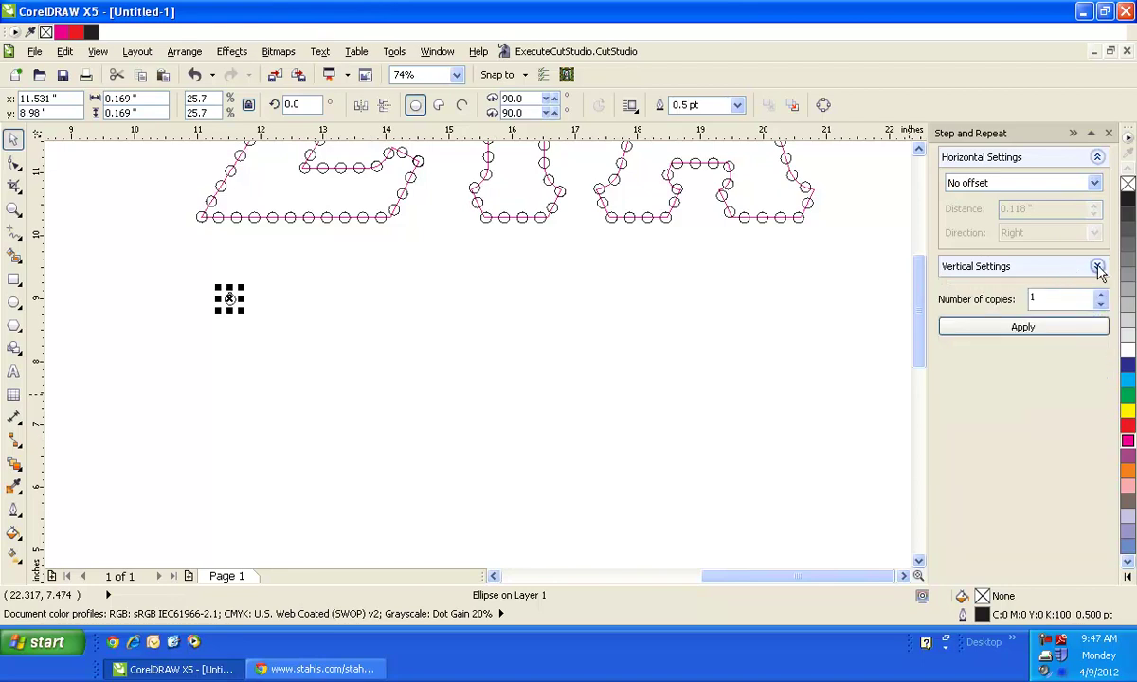
click(1098, 267)
click(1080, 295)
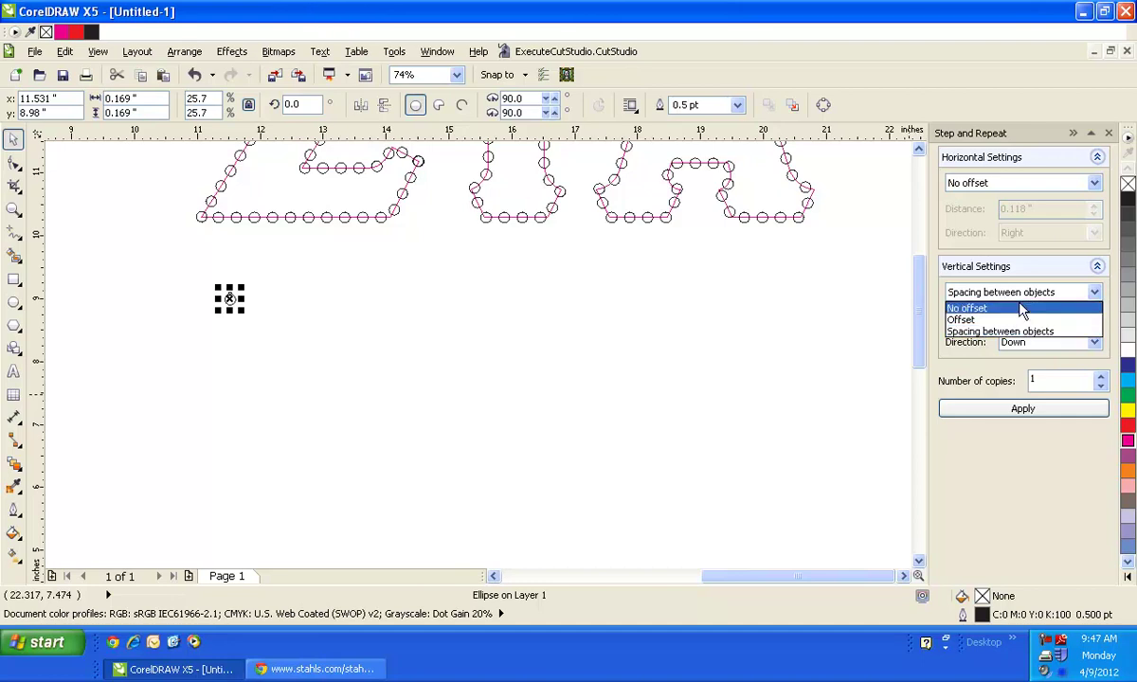
click(1020, 310)
click(1031, 183)
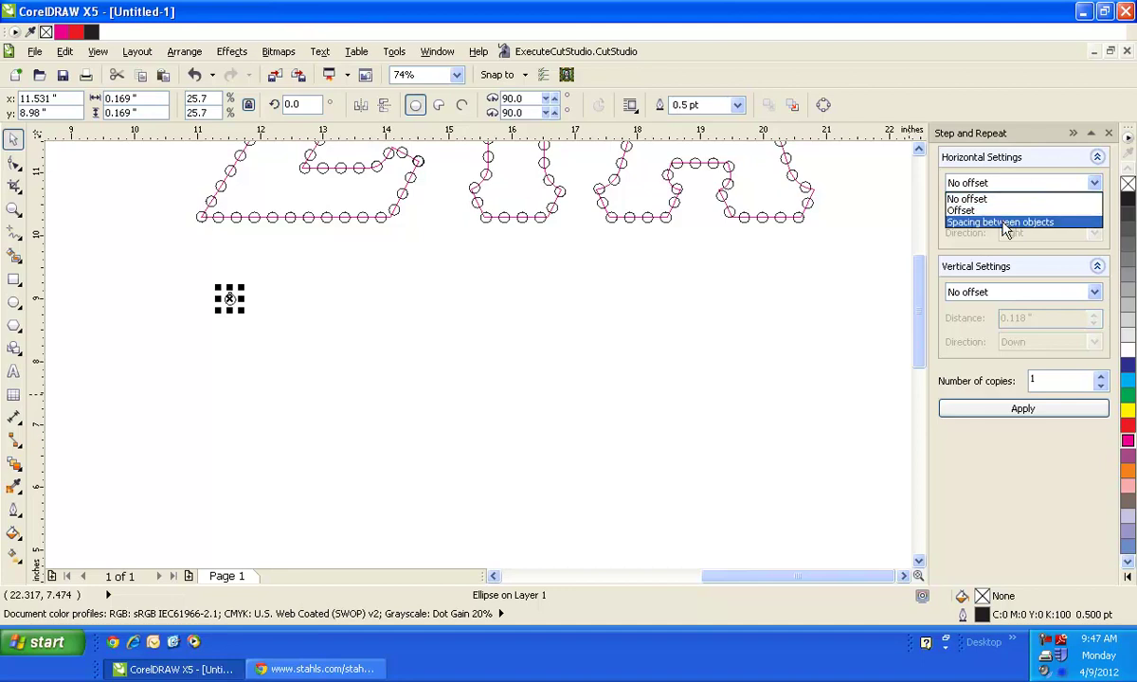
click(1004, 223)
- Switch to Wireframe view for a close look at the circles along the Z's bottom edge
click(14, 209)
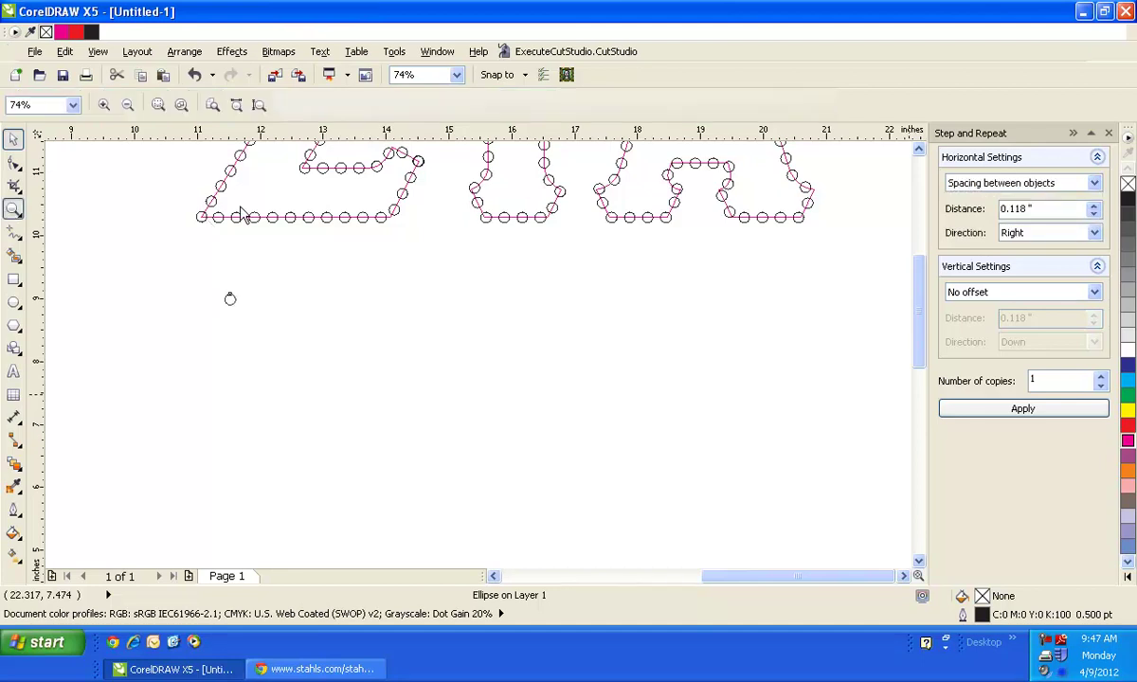
drag(234, 196, 292, 245)
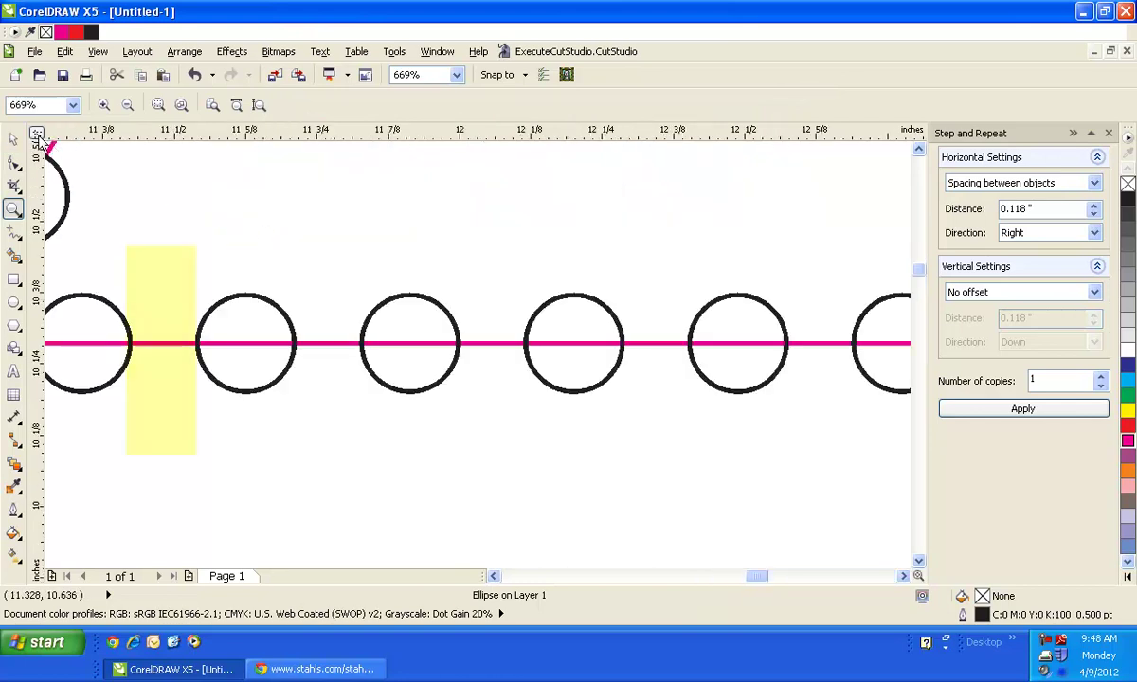
click(13, 302)
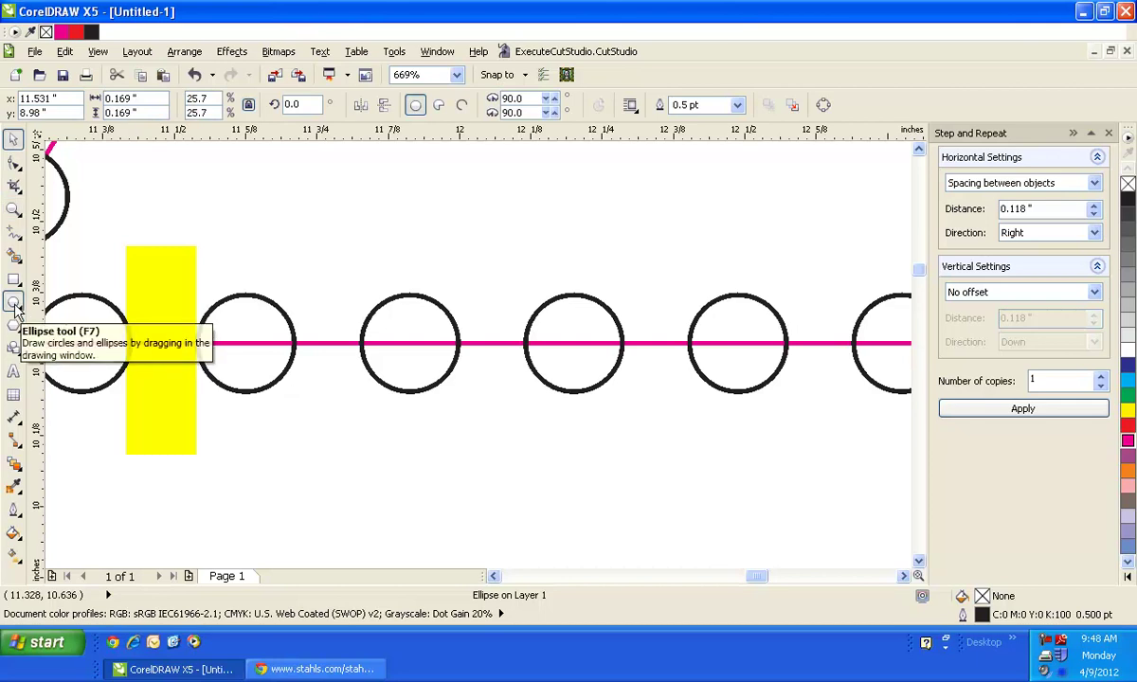
click(97, 52)
click(104, 92)
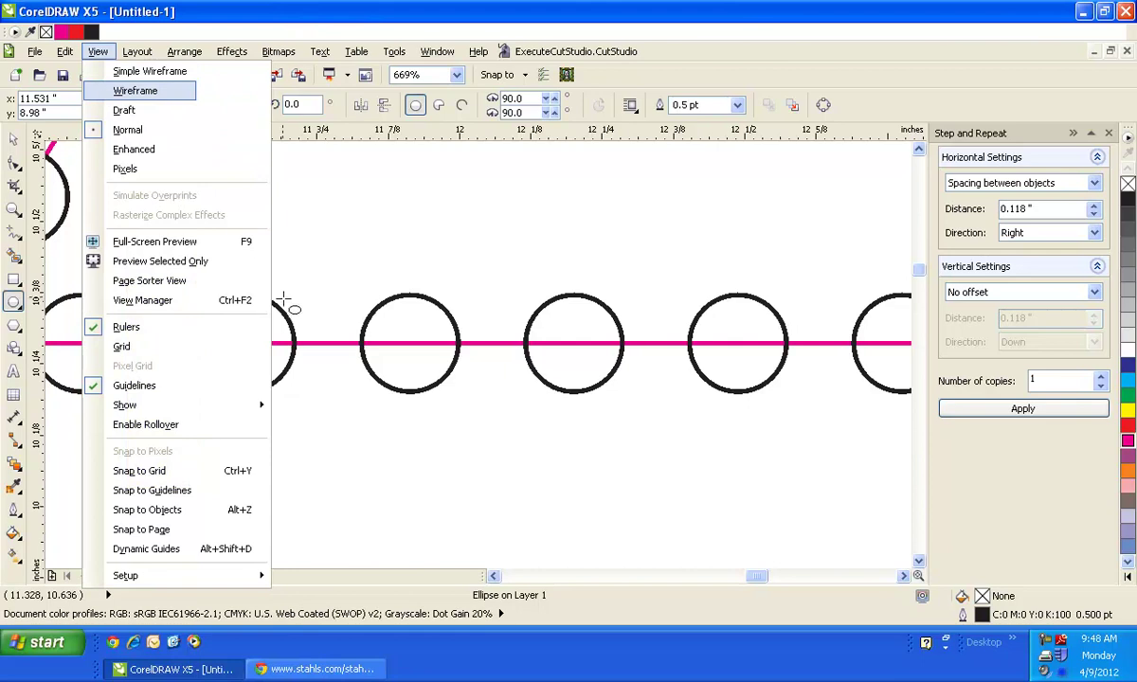
- Measure the gap between two neighbouring circles on the Z's bottom edge with a temporary ellipse, and delete the ellipse
drag(299, 296, 350, 389)
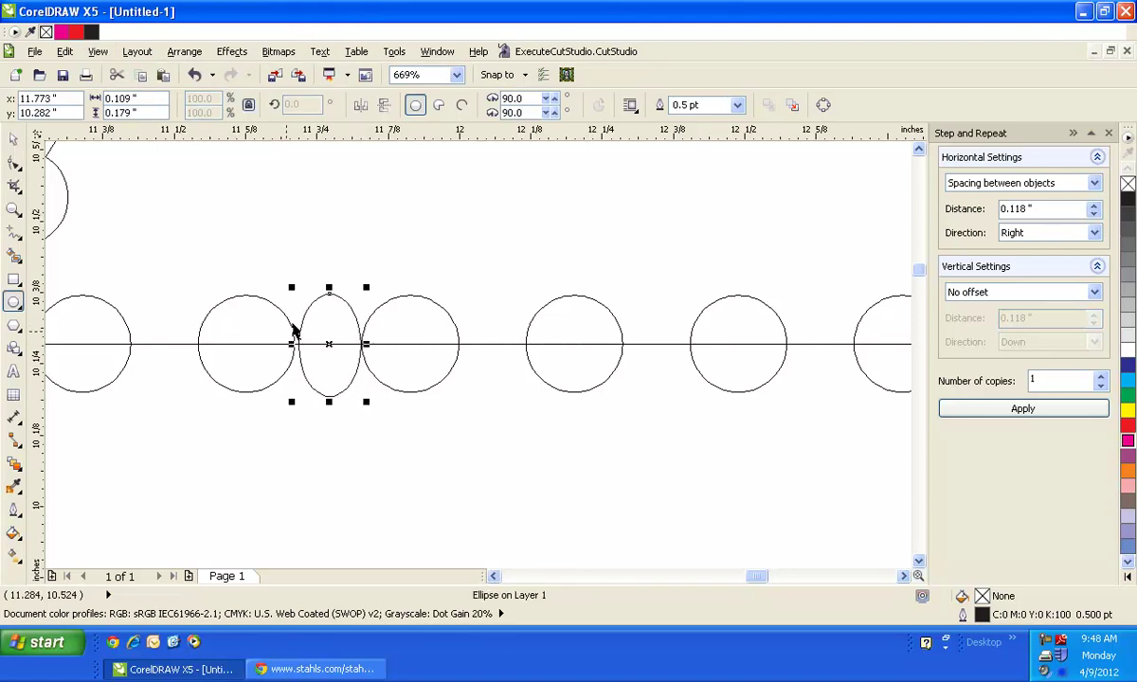
key(space)
drag(292, 345, 288, 344)
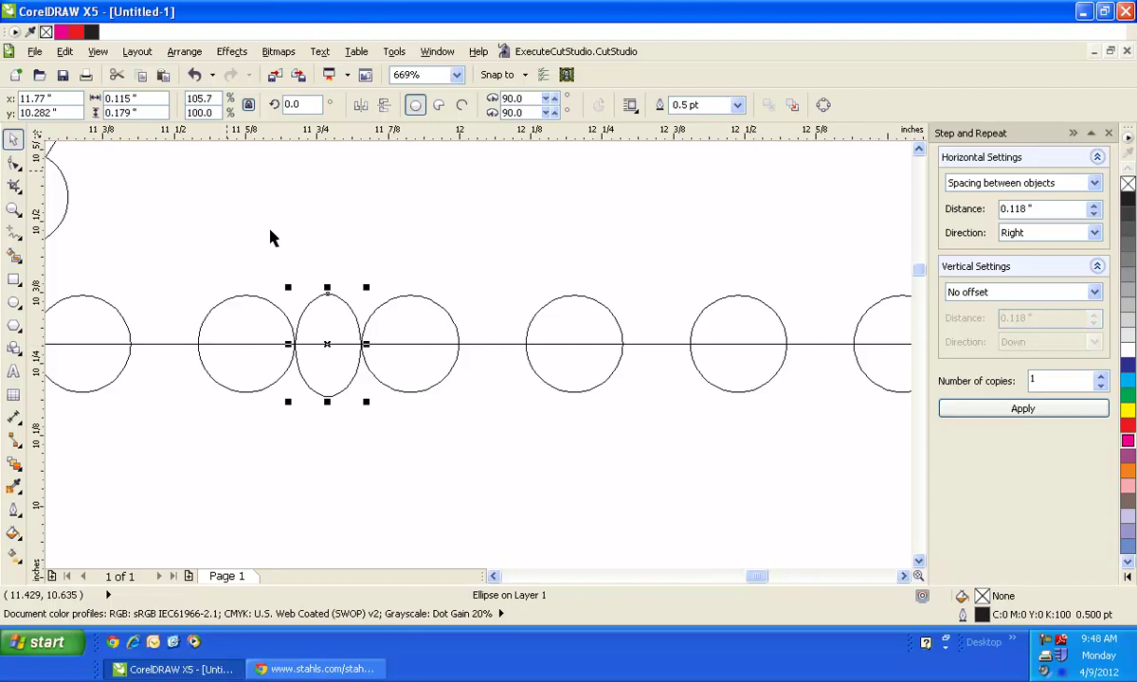
click(341, 385)
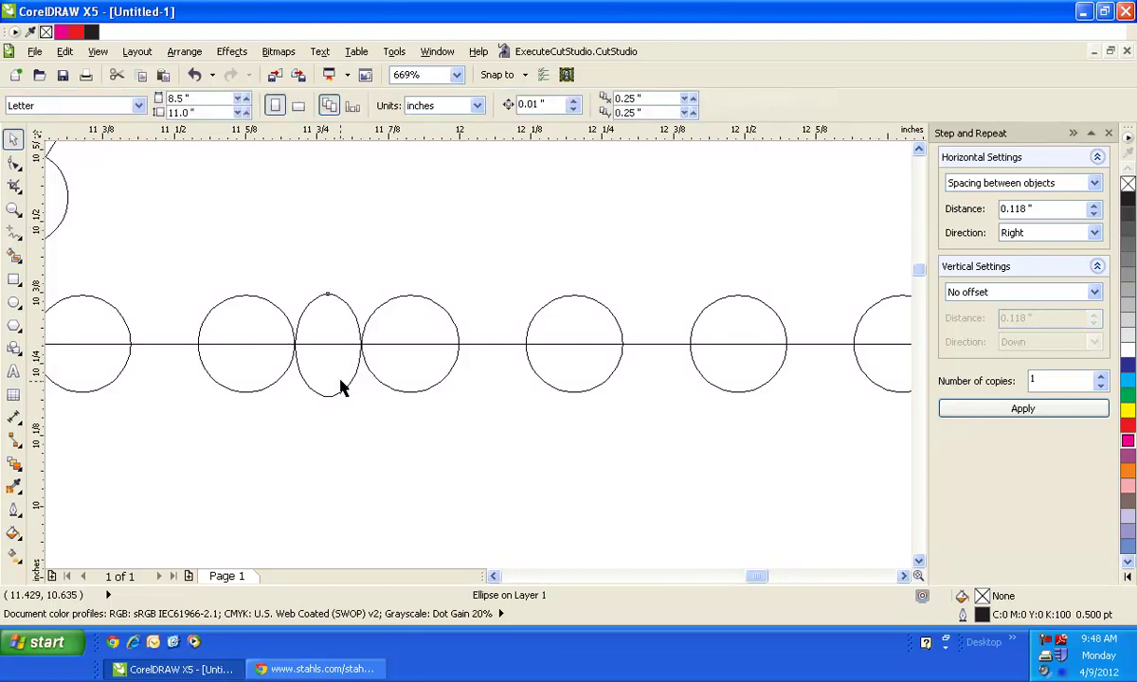
drag(340, 381, 476, 404)
key(Delete)
key(F4)
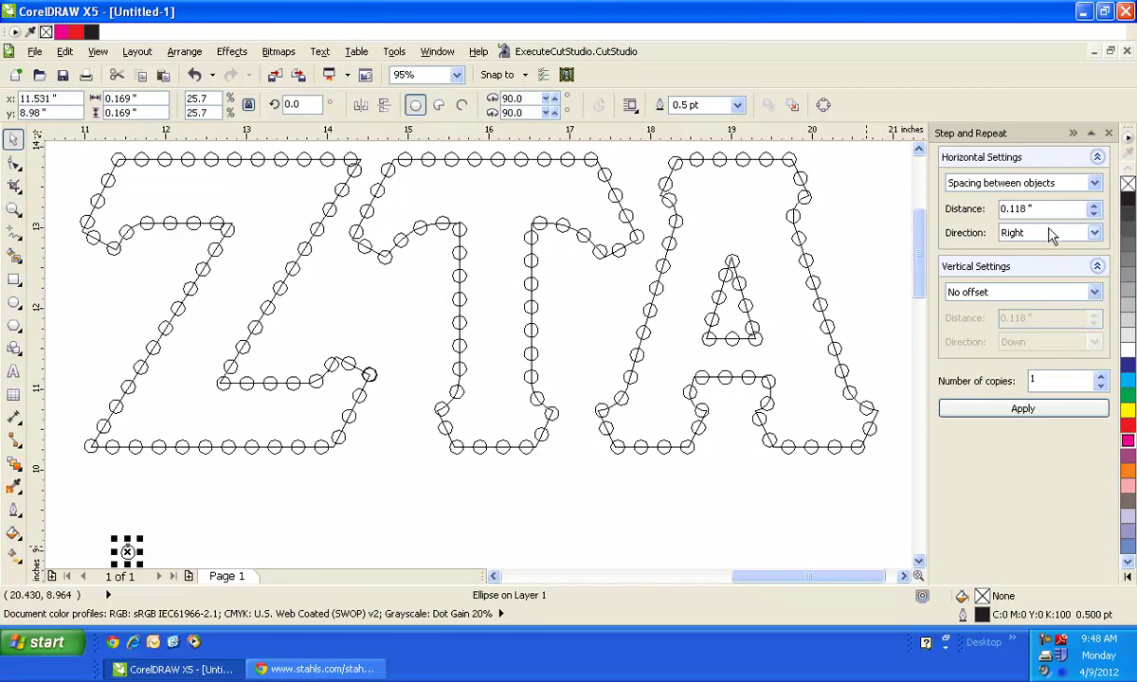
- Repeat the 4.3 mm circle to the right as 50 copies spaced 0.115 inches apart
drag(1040, 208, 982, 211)
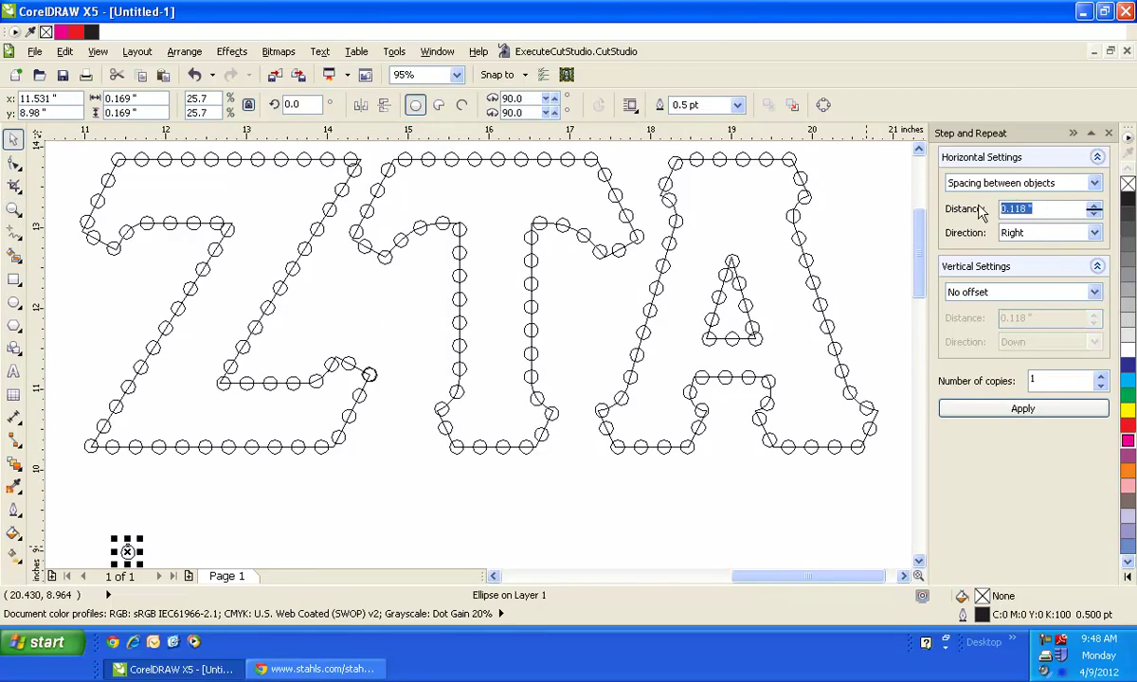
text(.115)
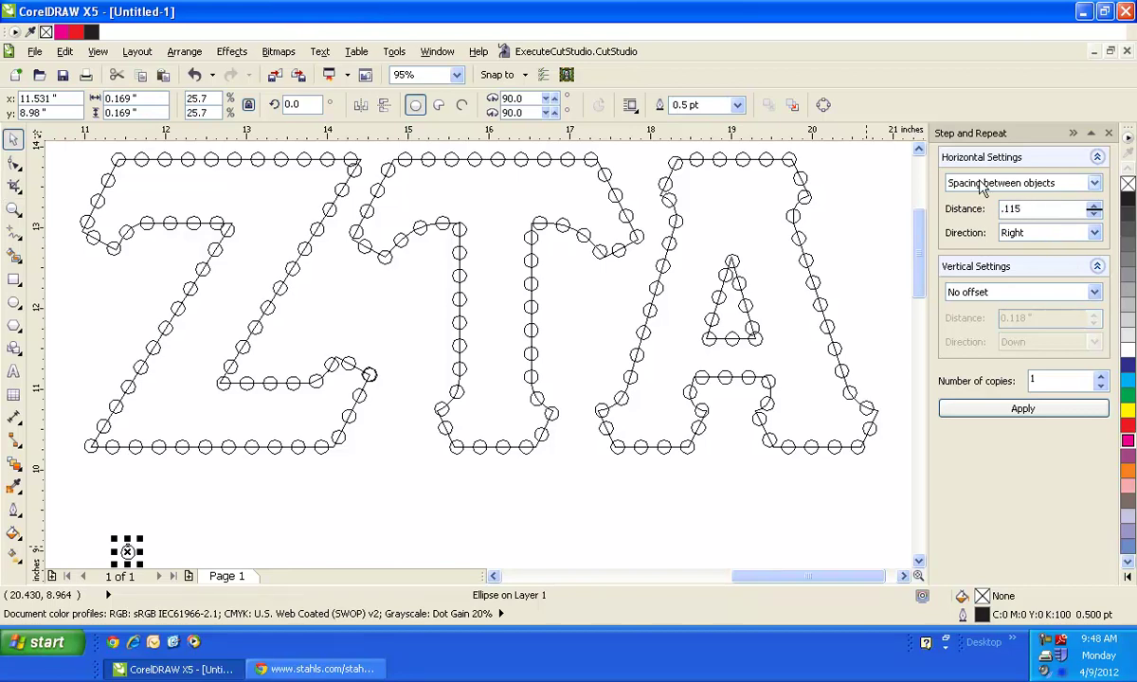
double_click(1031, 378)
text(50)
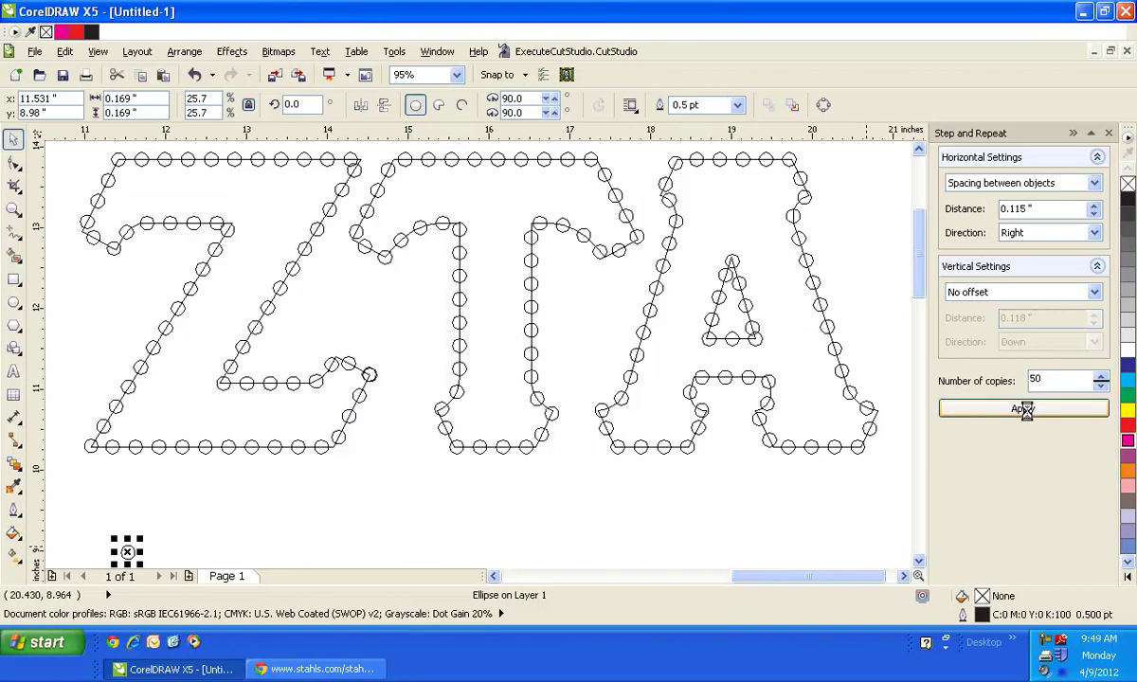
click(1025, 410)
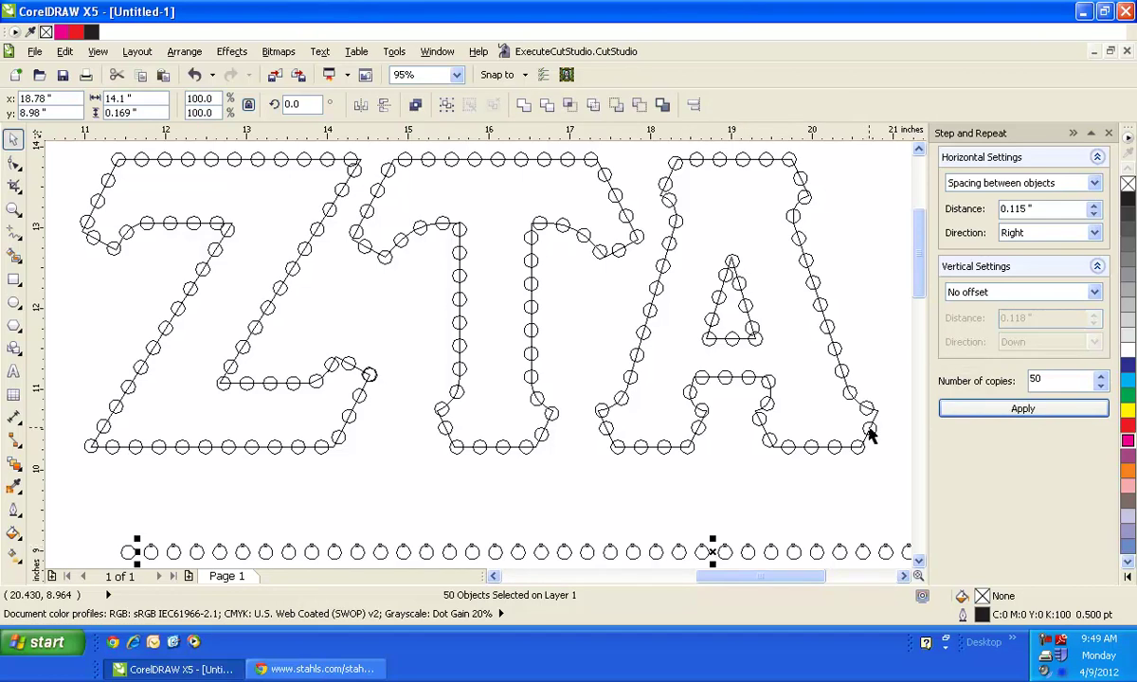
- Change the Step and Repeat settings to no horizontal offset and vertical spacing between objects
click(1088, 186)
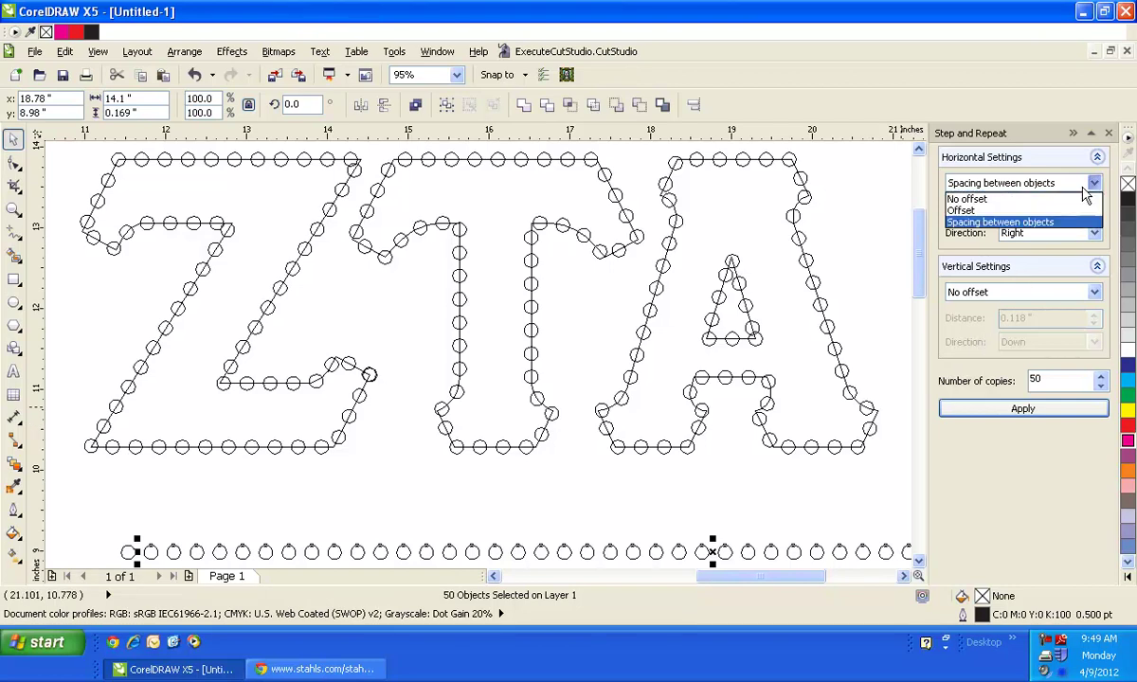
click(1031, 201)
click(1031, 201)
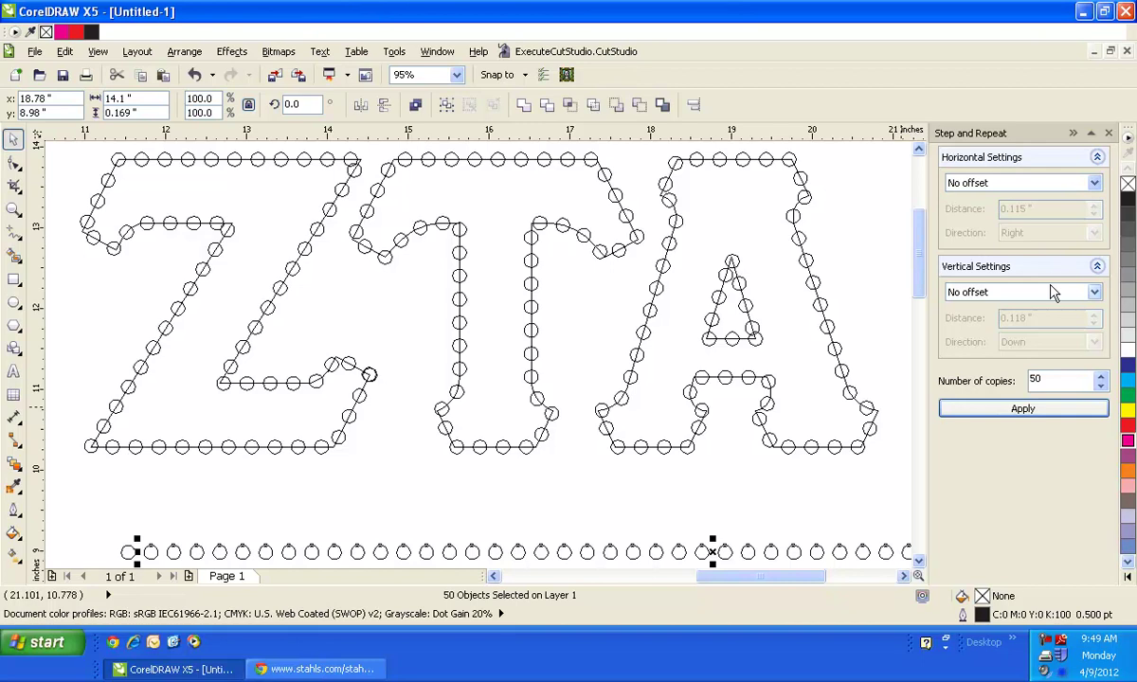
click(1052, 292)
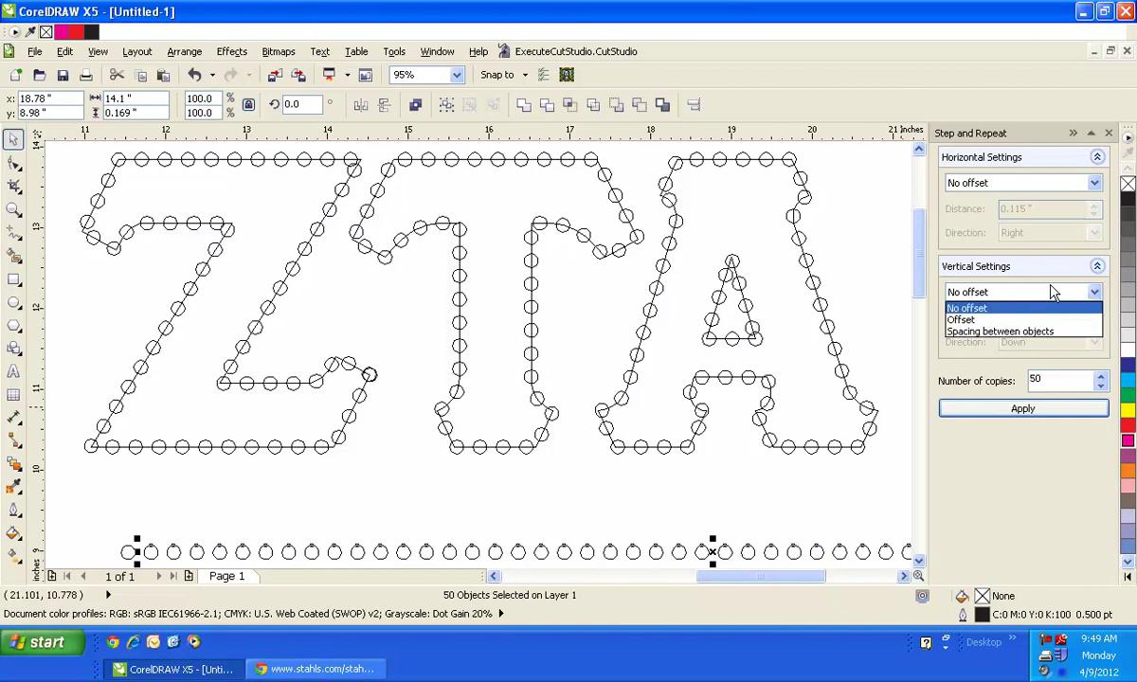
click(1005, 331)
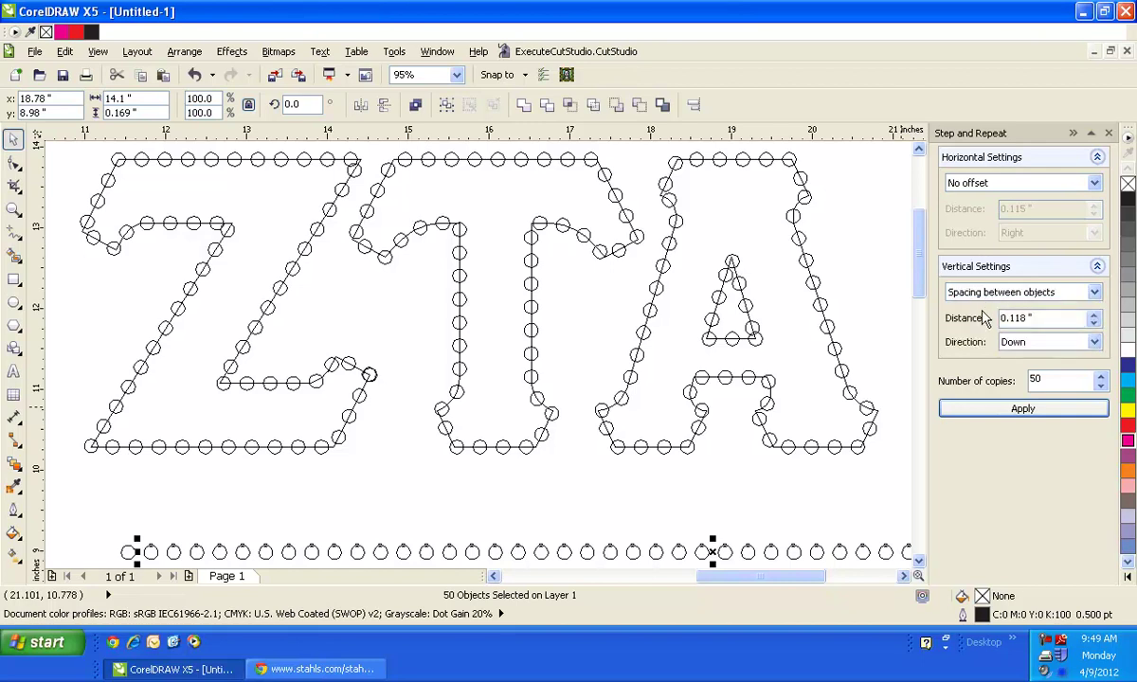
- Place one copy of the selected circle row 0.115 inches below it, and deselect the copy
drag(1052, 382, 983, 387)
text(1)
drag(1049, 322, 977, 323)
text(.115)
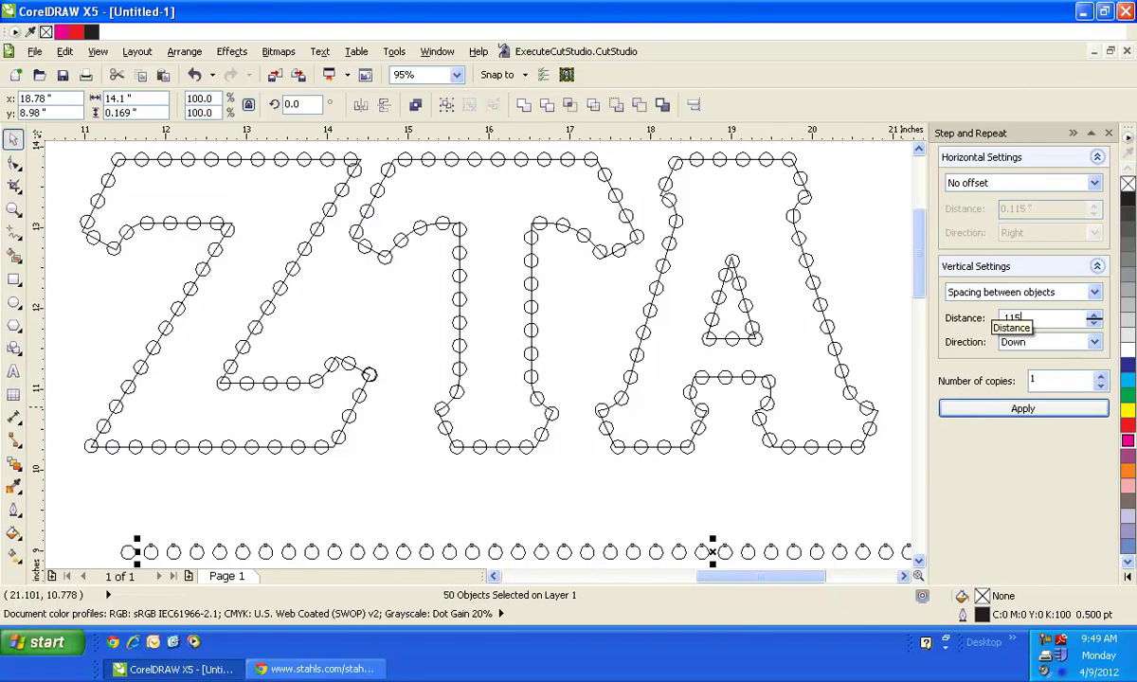
key(Return)
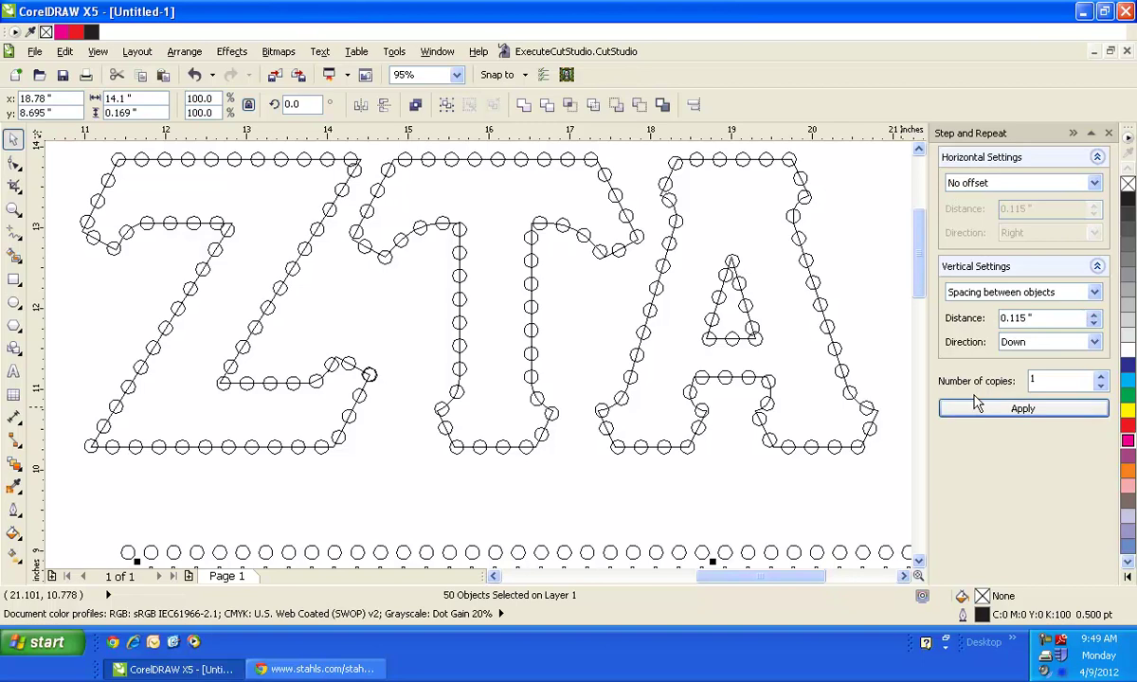
click(919, 562)
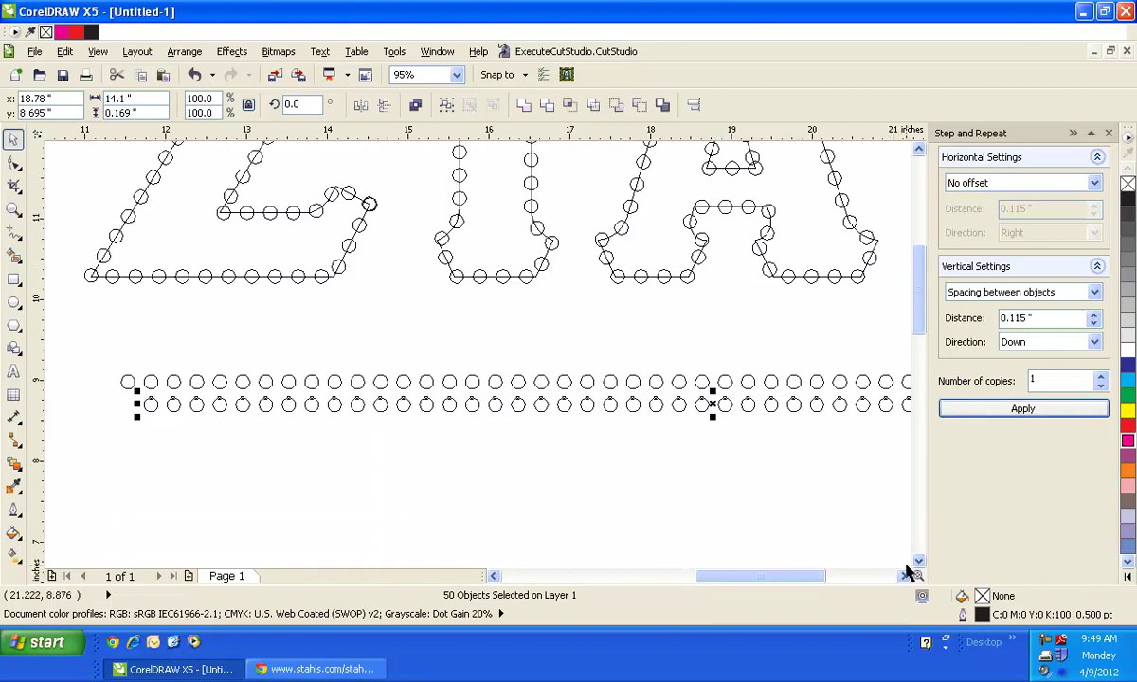
click(905, 576)
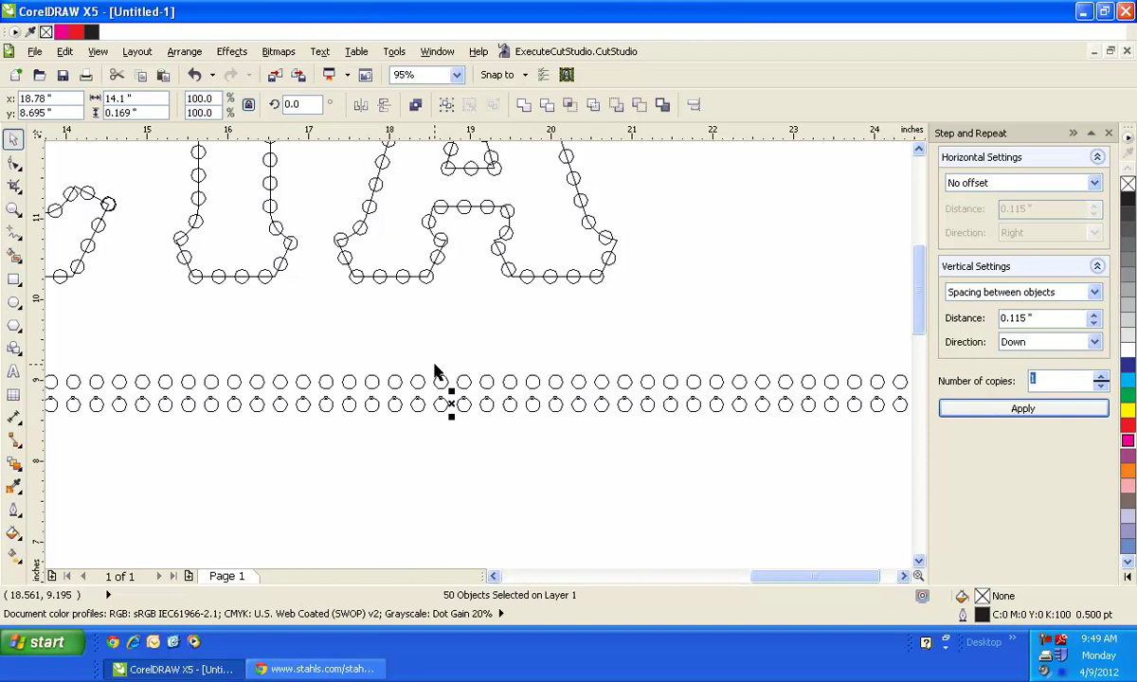
click(505, 453)
scroll(573, 435, down, 1)
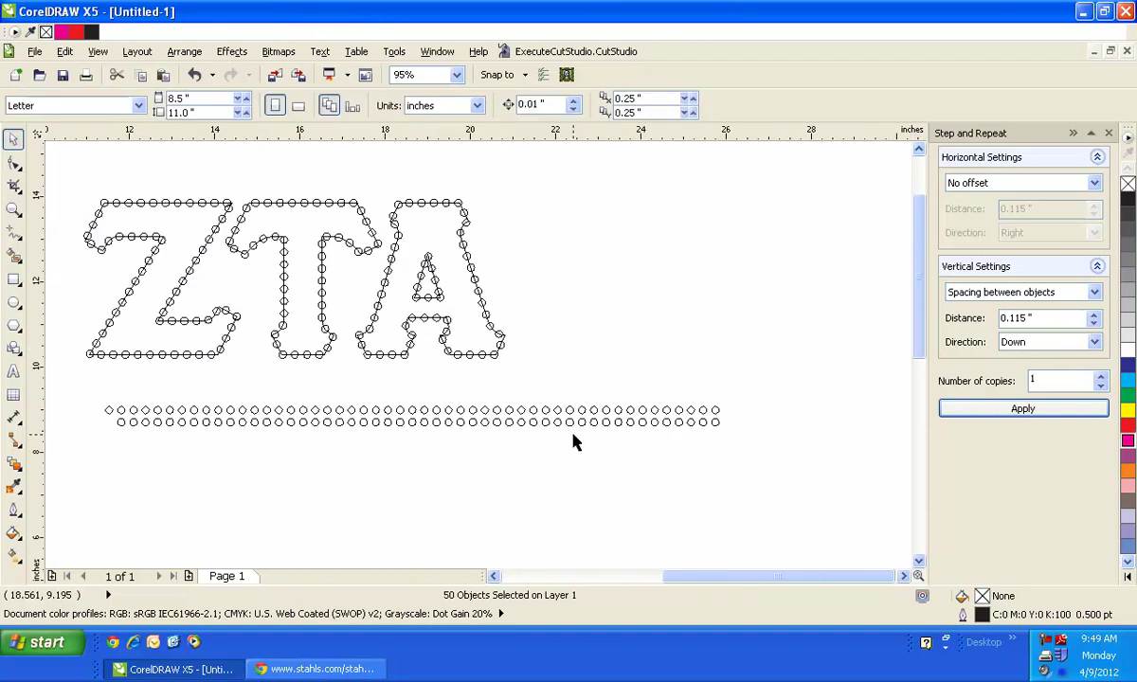
- Shift the lower circle row left so each of its circles sits midway between two circles of the upper row
click(102, 429)
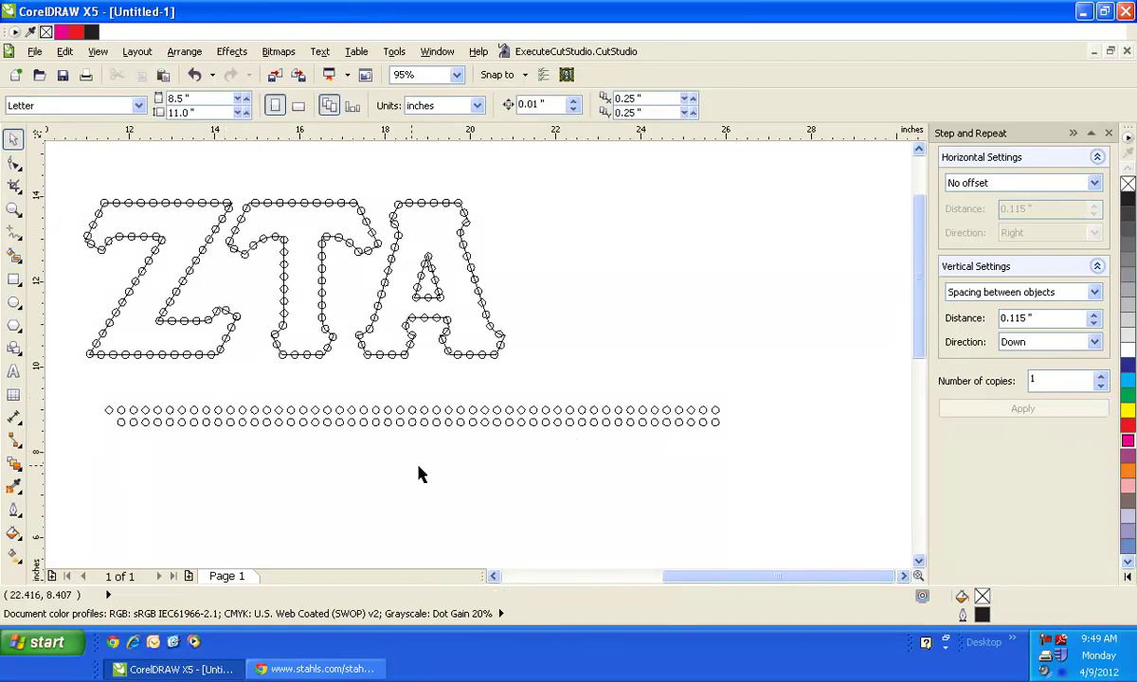
drag(724, 490, 102, 417)
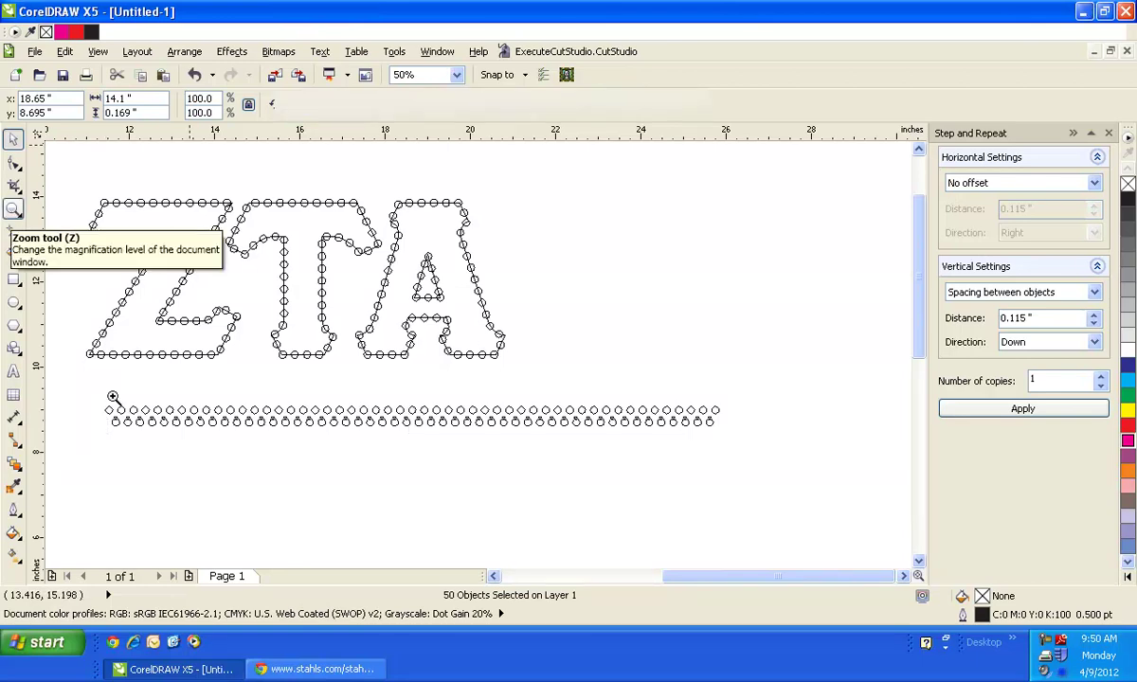
click(13, 210)
drag(106, 386, 211, 453)
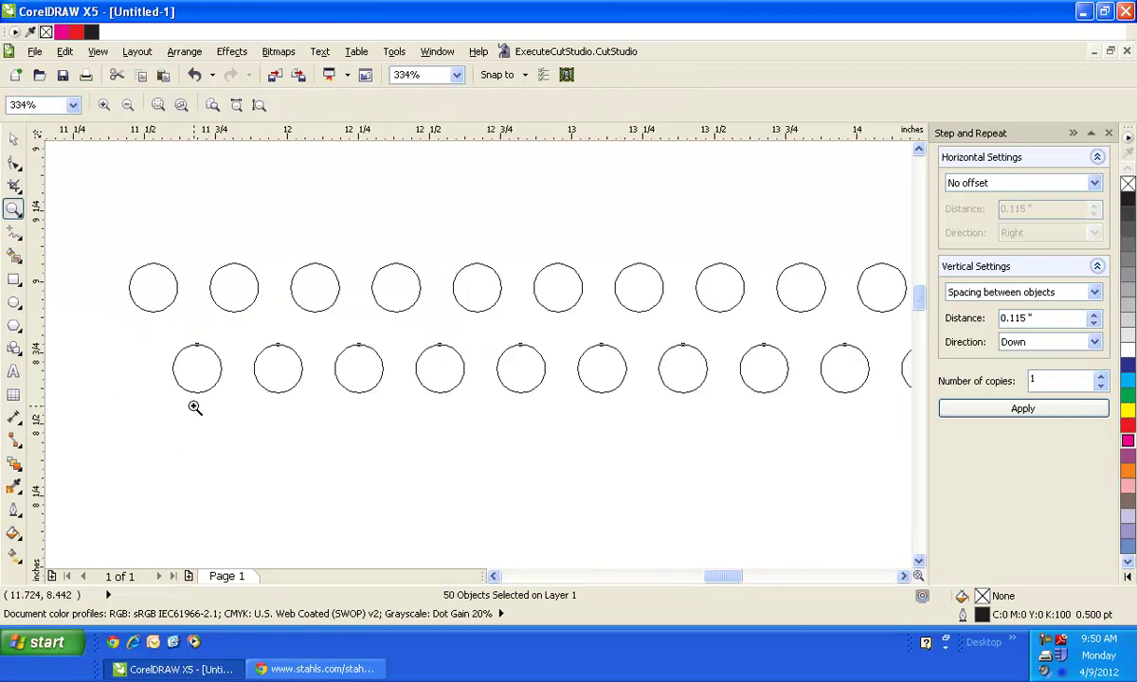
click(14, 138)
key(ctrl+Left)
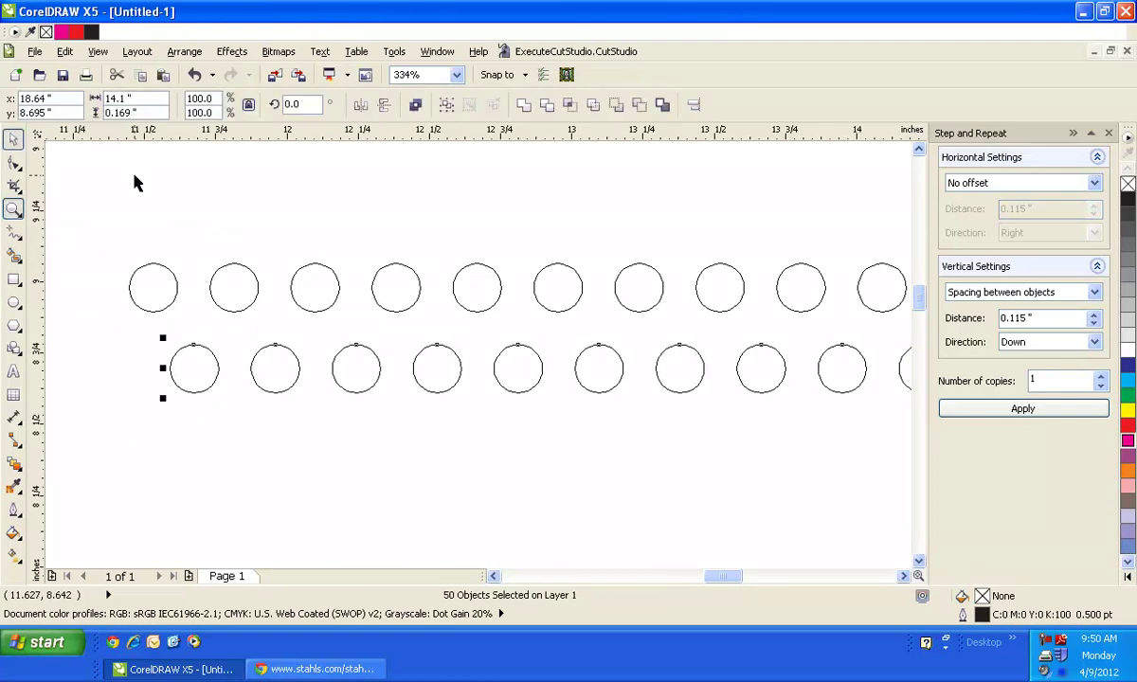
click(301, 282)
- Place a copy of both staggered circle rows about 0.6 inches below and 0.25 inches left of the originals, continuing the pattern
scroll(406, 326, down, 2)
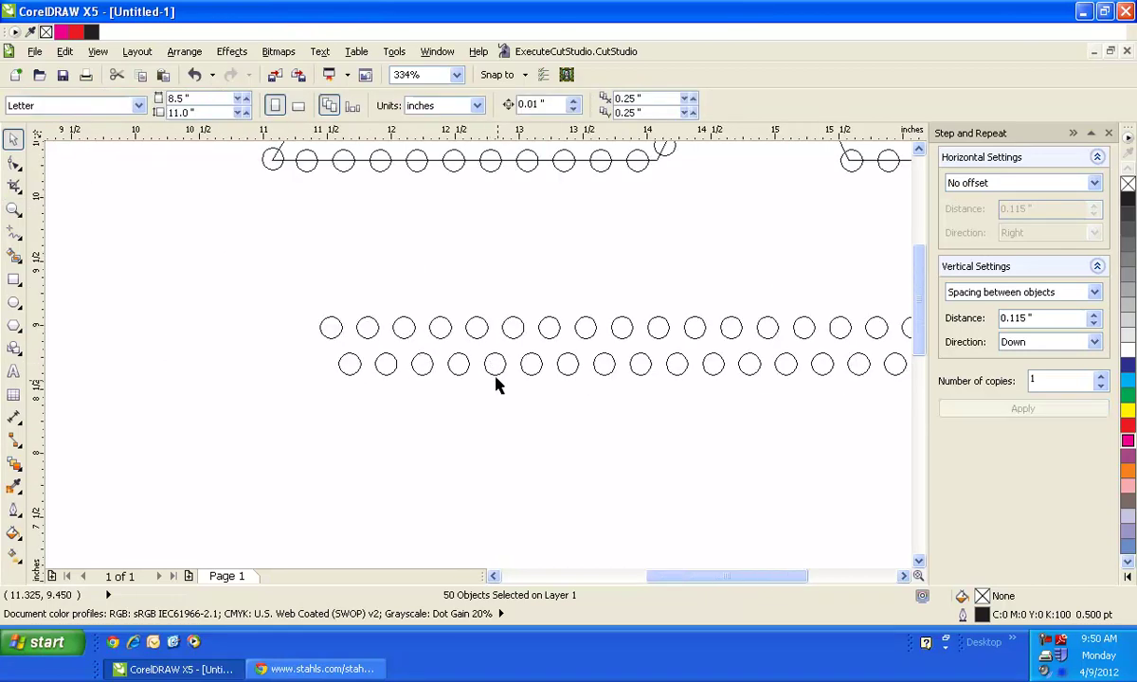
scroll(497, 384, down, 1)
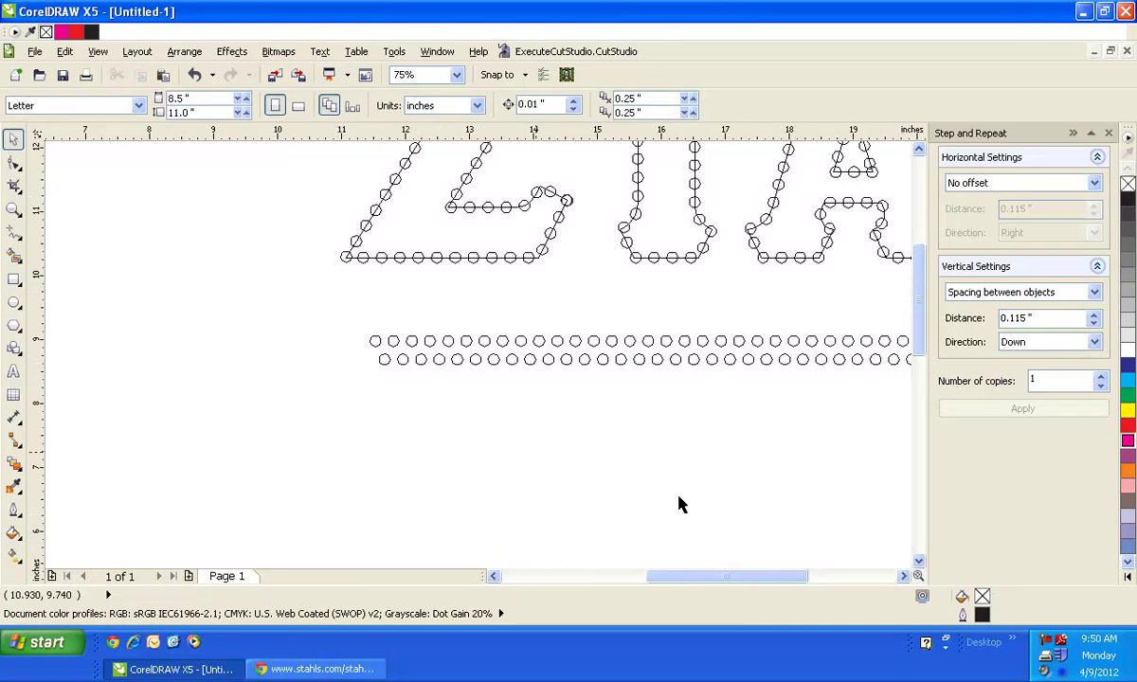
drag(759, 576, 836, 576)
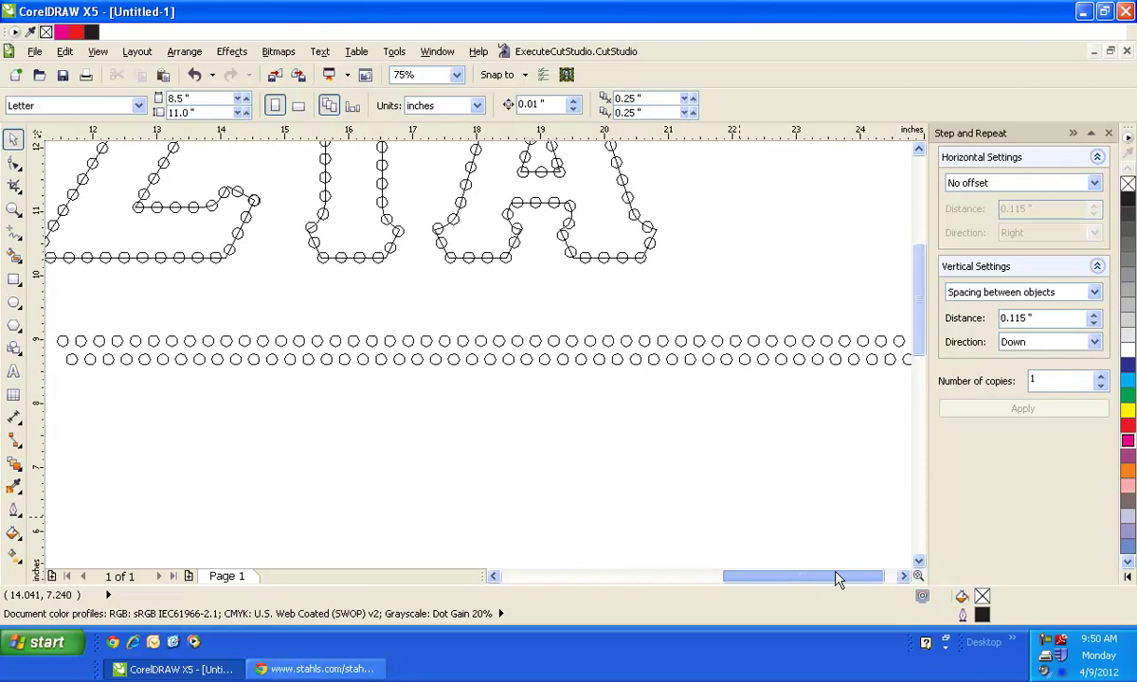
scroll(799, 508, down, 2)
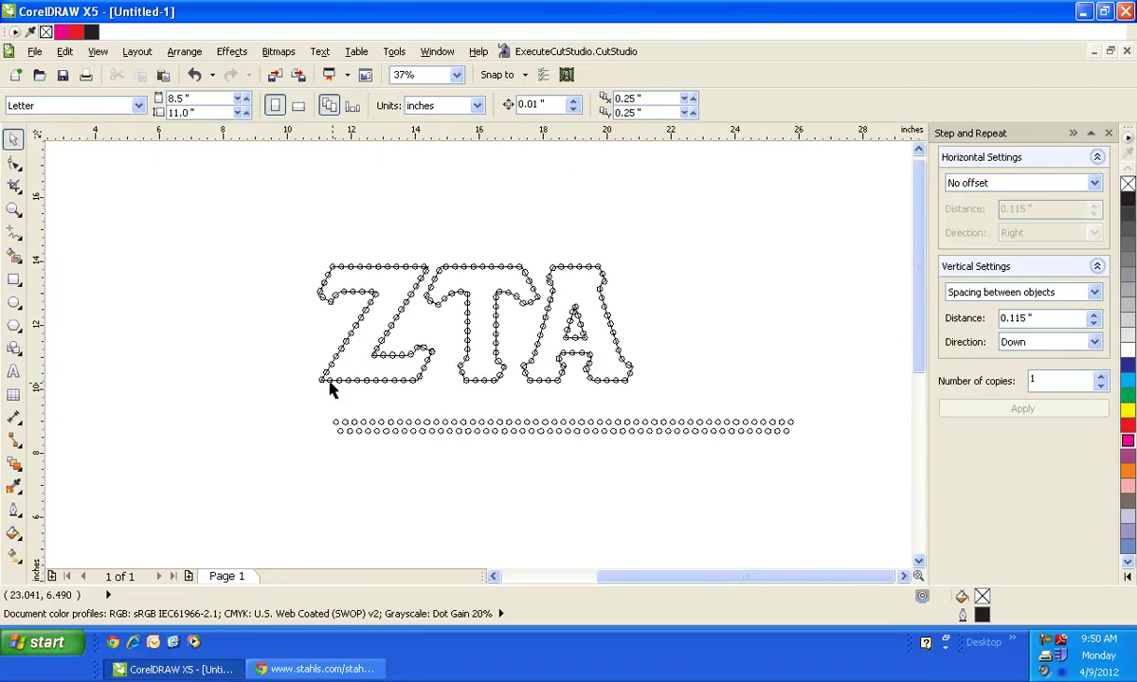
drag(317, 403, 836, 482)
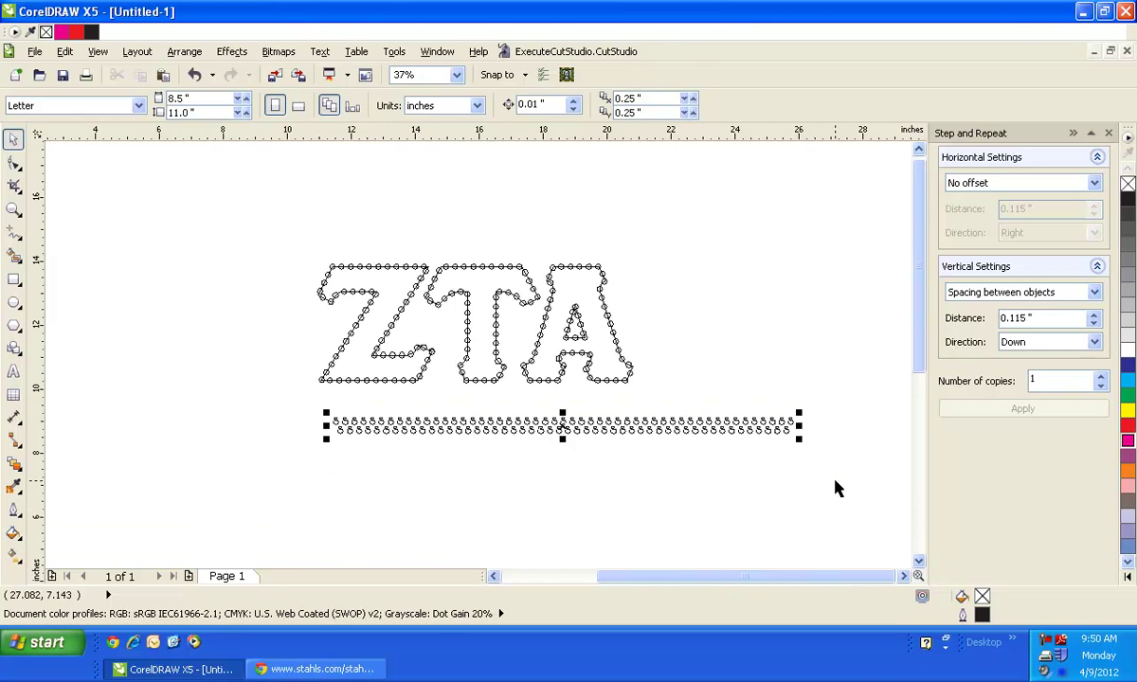
click(13, 208)
drag(286, 402, 801, 482)
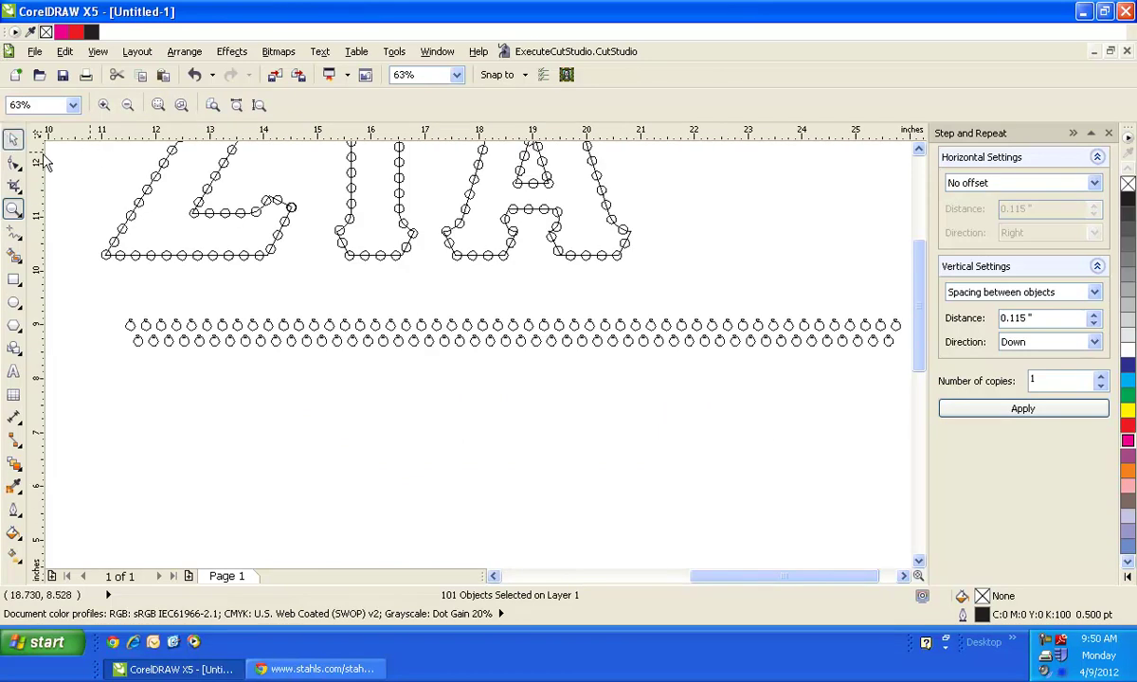
click(12, 141)
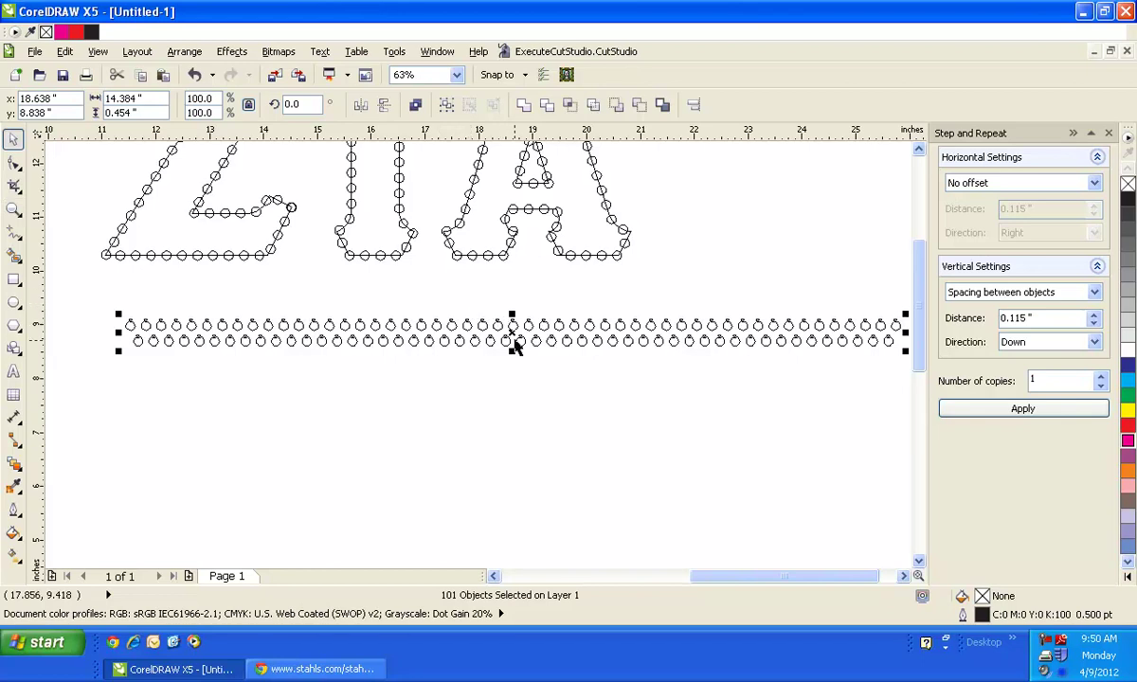
click(512, 334)
mouse_move(505, 358)
mouse_down()
mouse_move(500, 378)
mouse_move(498, 368)
mouse_up()
right_click(498, 368)
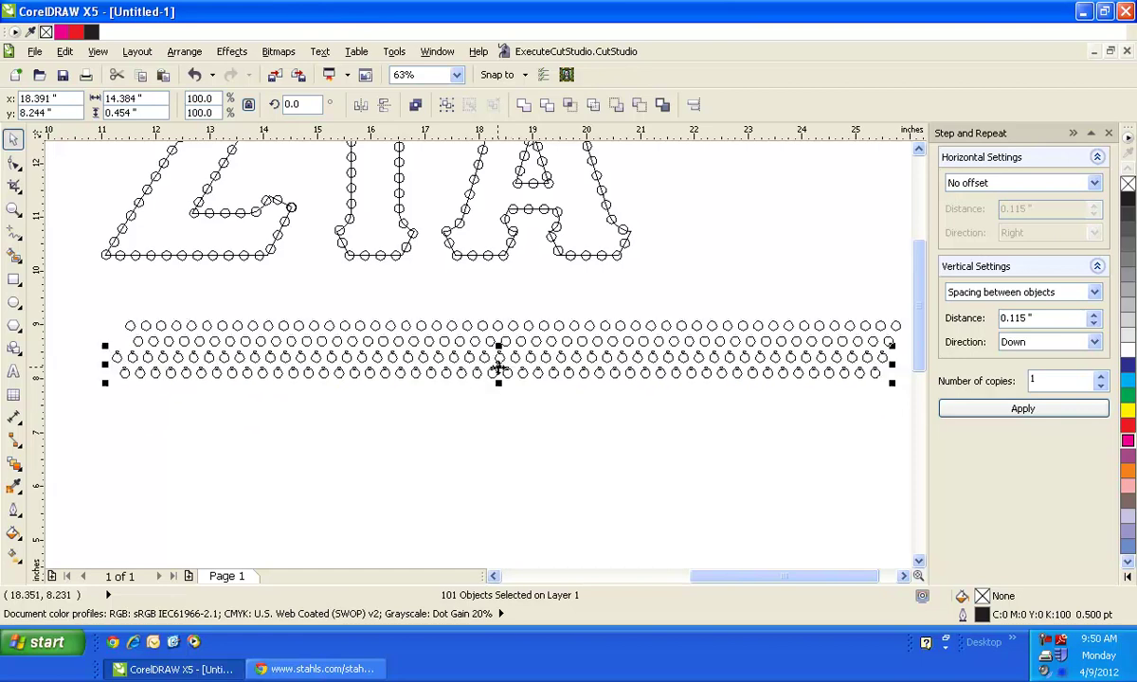
- Repeat the offset duplication of the two-row set seven more times down the page, making 18 staggered rows in all
click(193, 75)
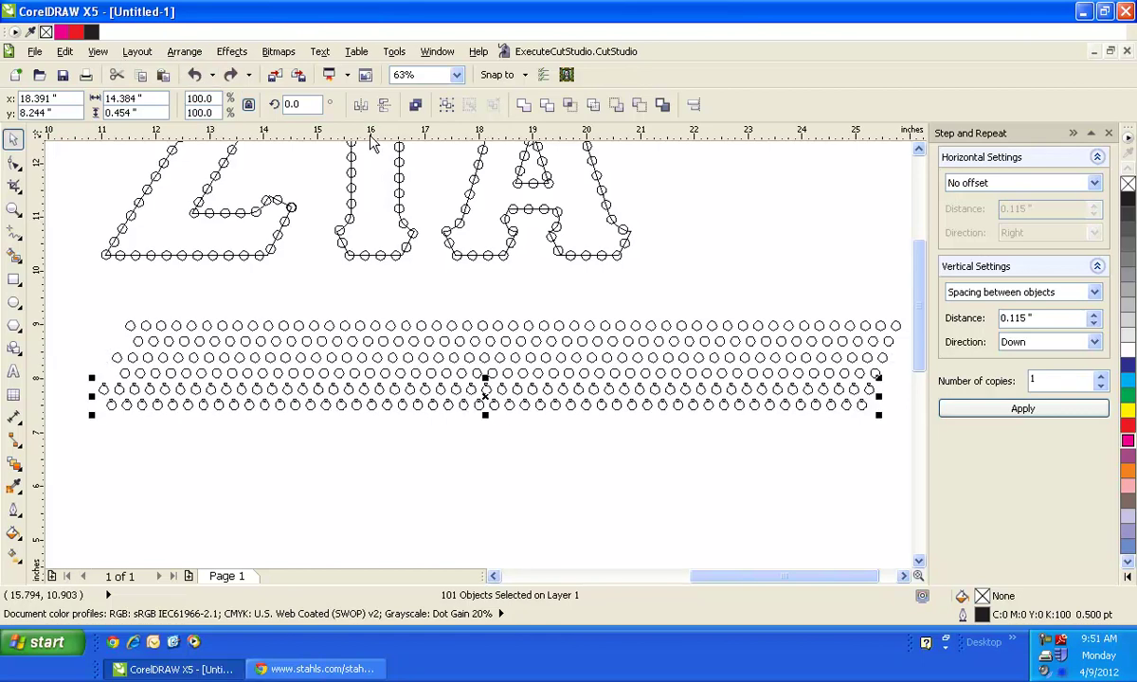
key(ctrl+d)
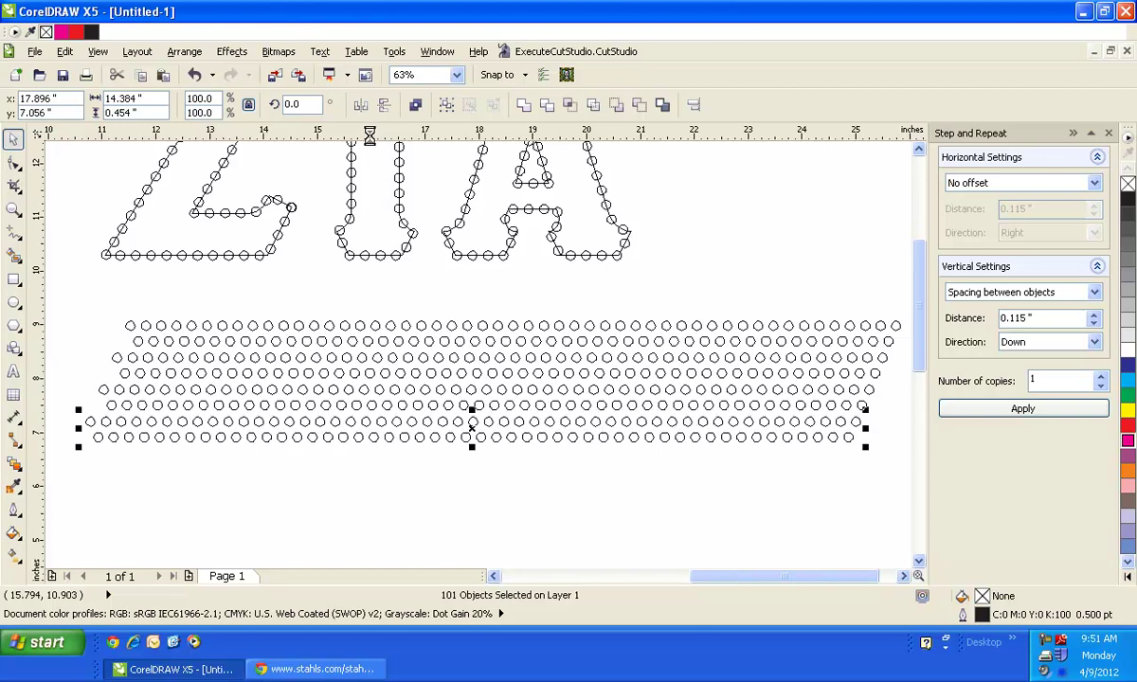
key(ctrl+d)
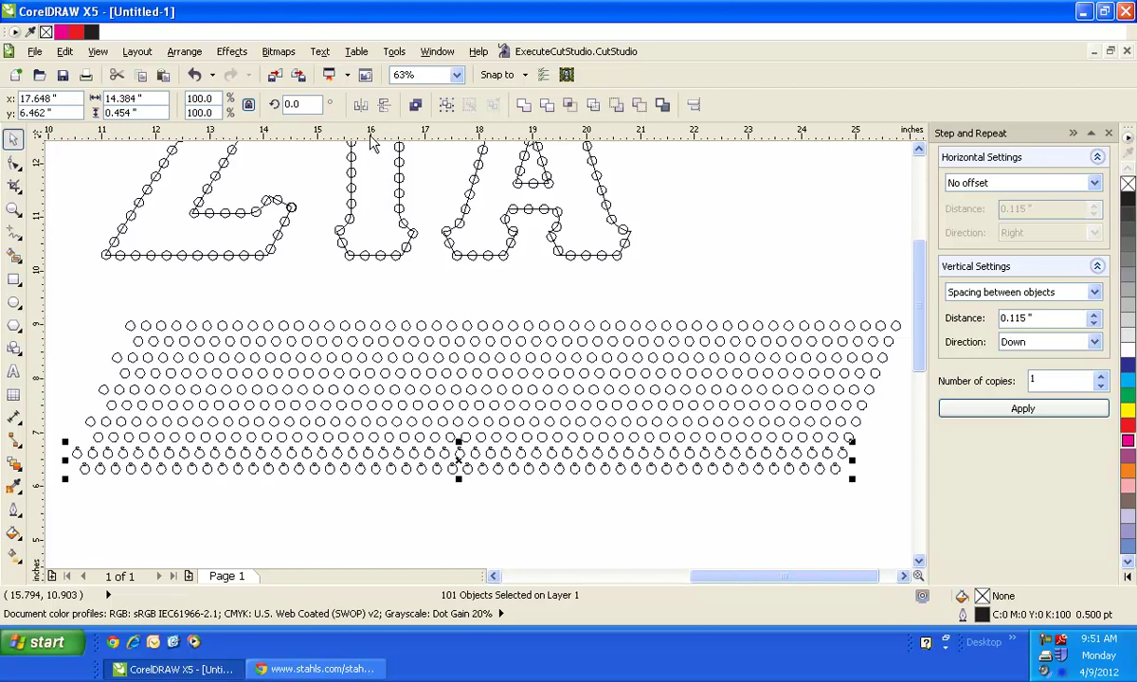
key(ctrl+d)
key(ctrl+d)
key(ctrl+d)
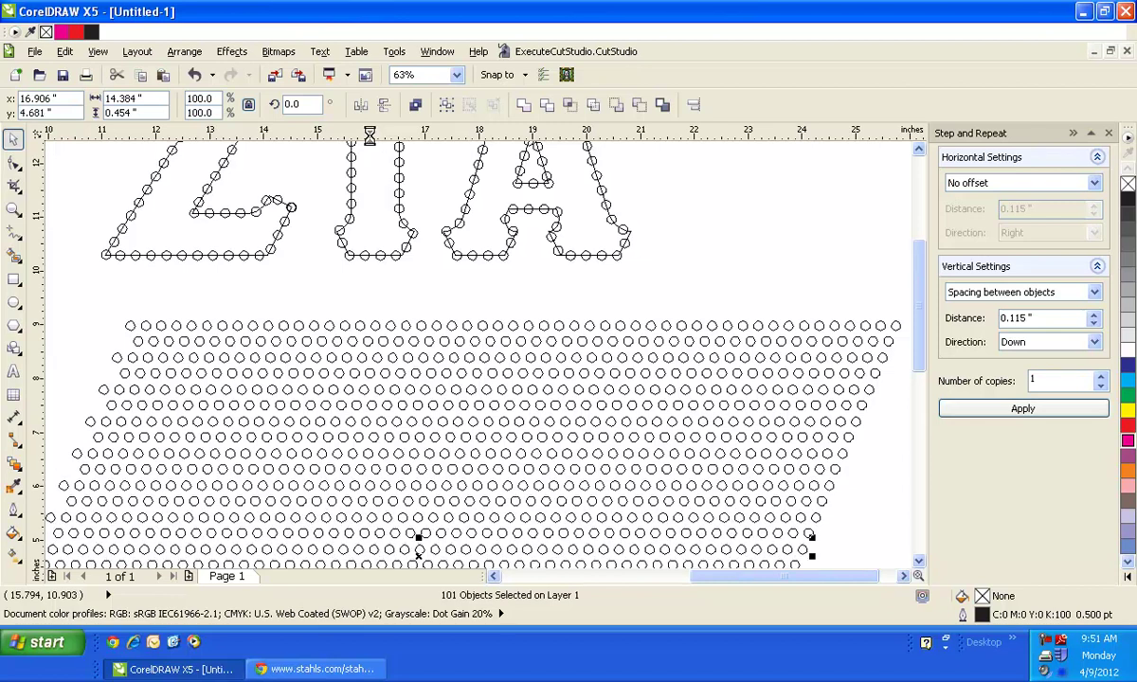
key(ctrl+d)
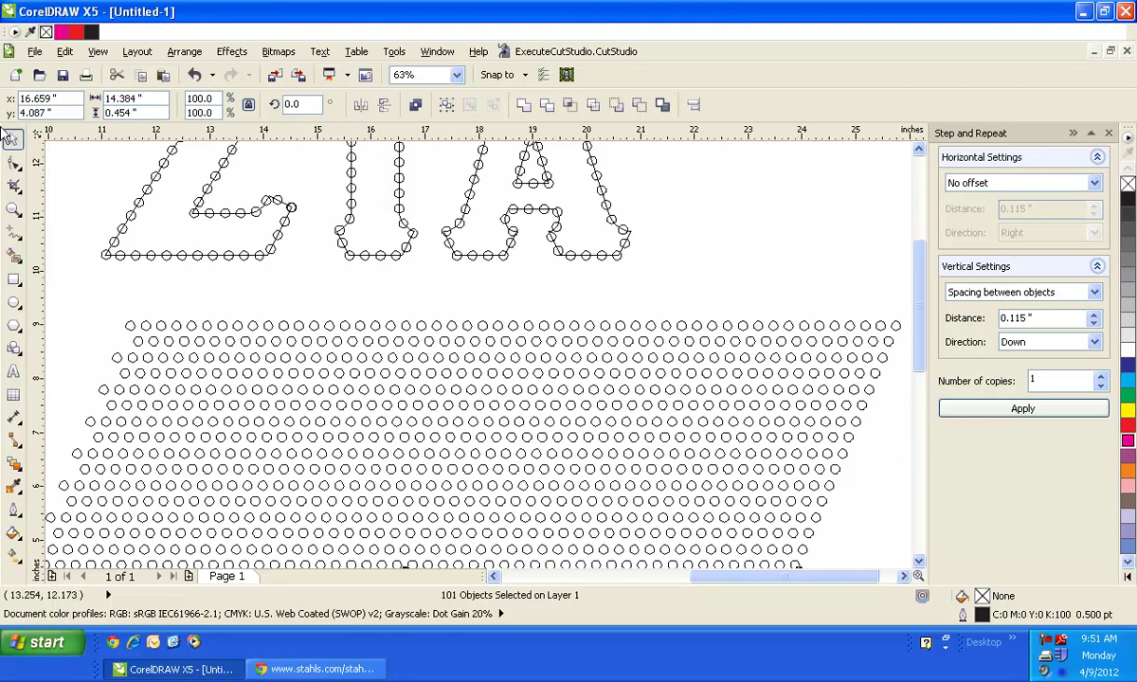
click(763, 250)
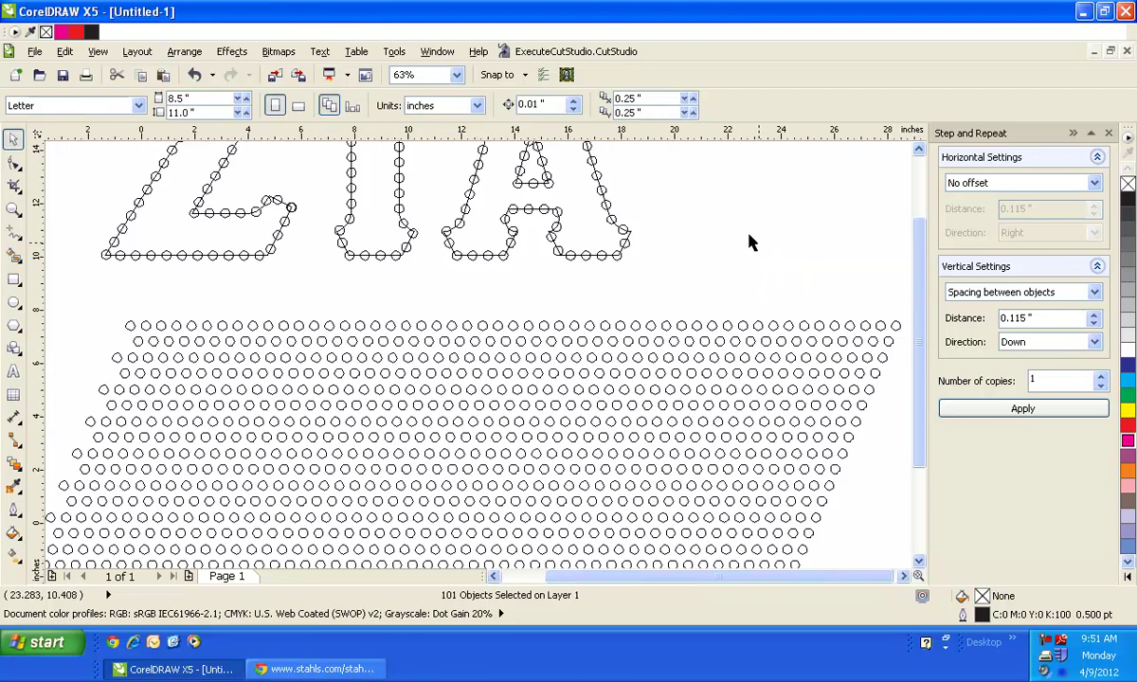
- Select all the staggered circle rows below the ZTA letters and combine them into a single curve
scroll(754, 244, down, 2)
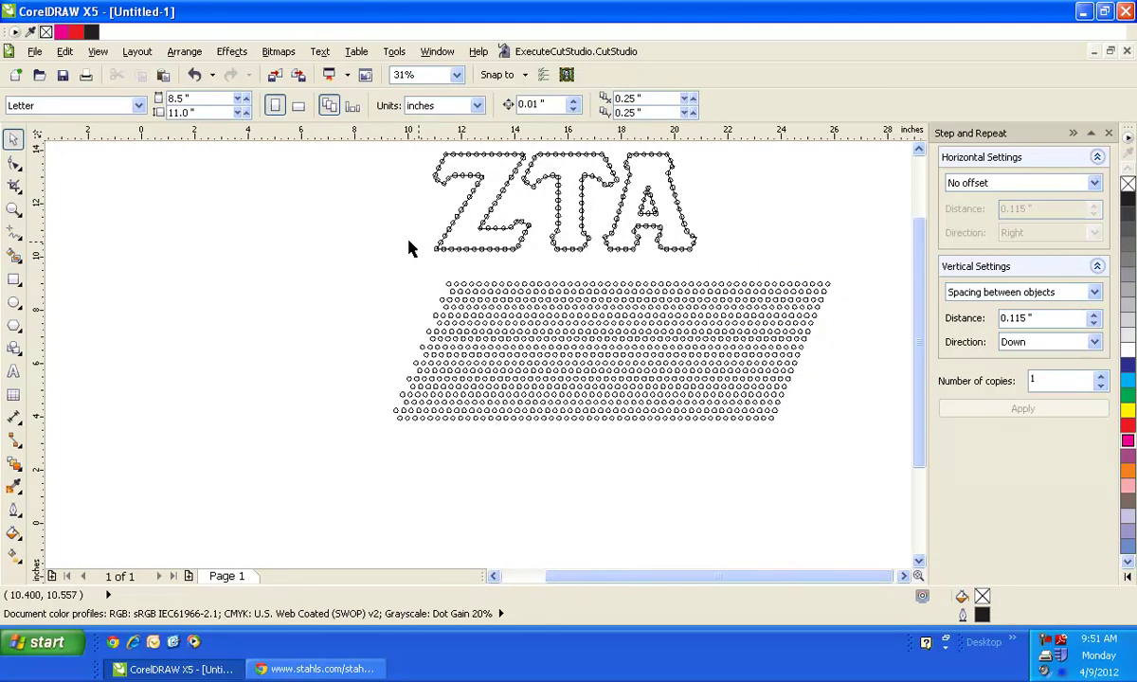
click(11, 209)
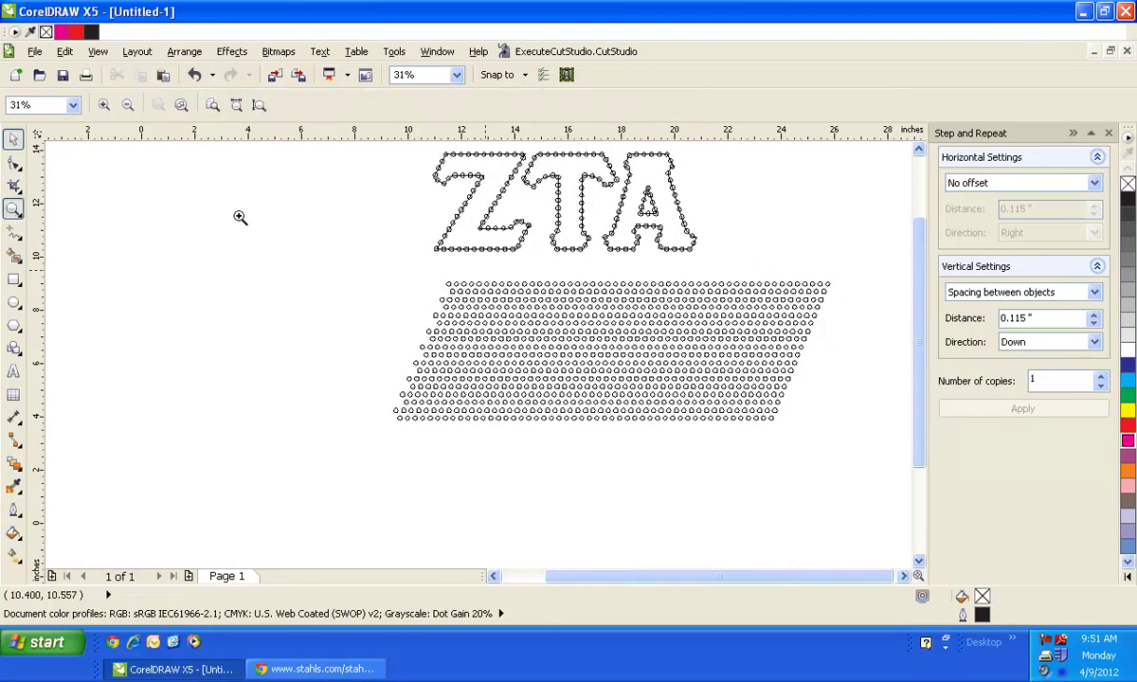
drag(341, 262, 893, 512)
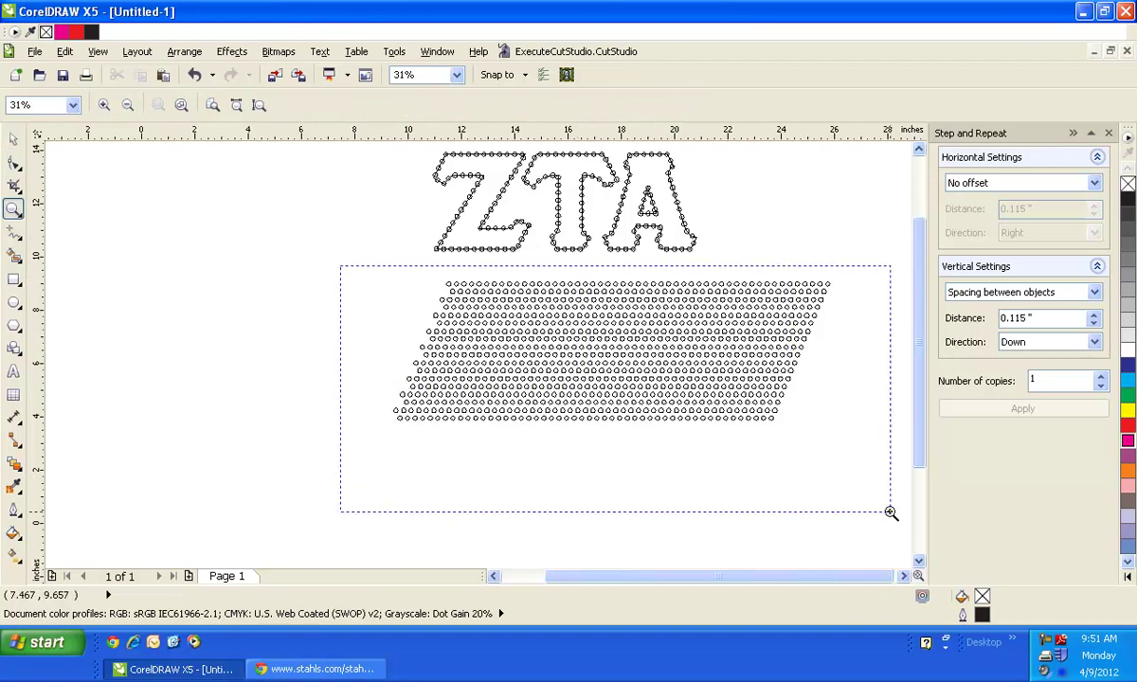
click(14, 139)
drag(82, 167, 834, 490)
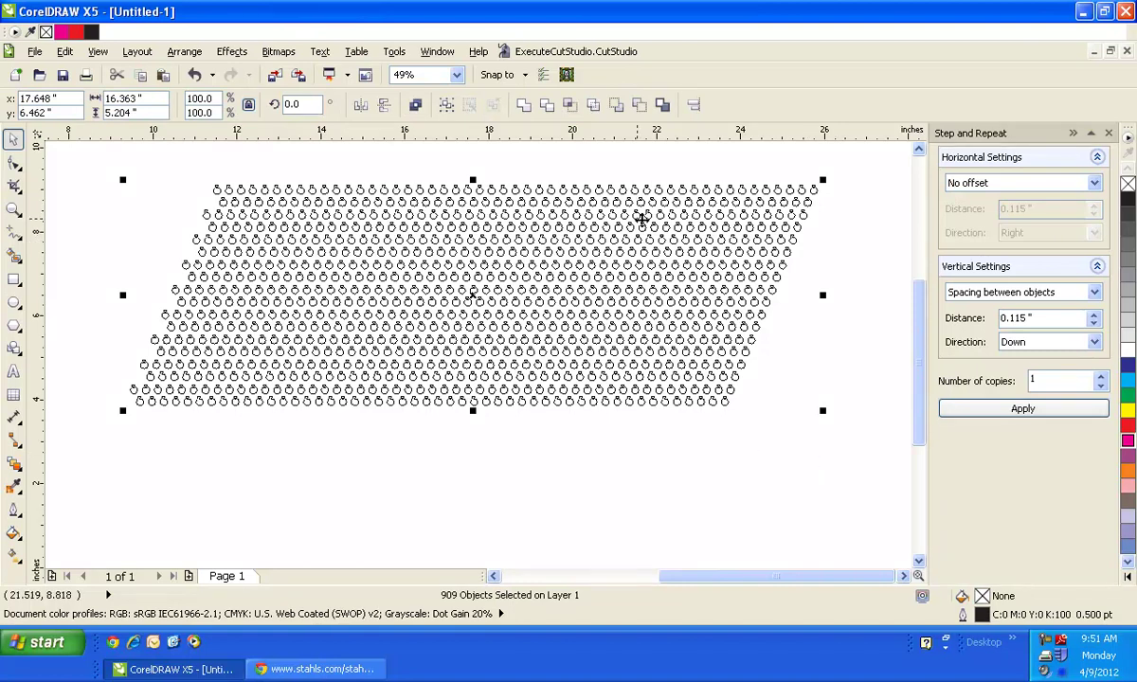
click(414, 110)
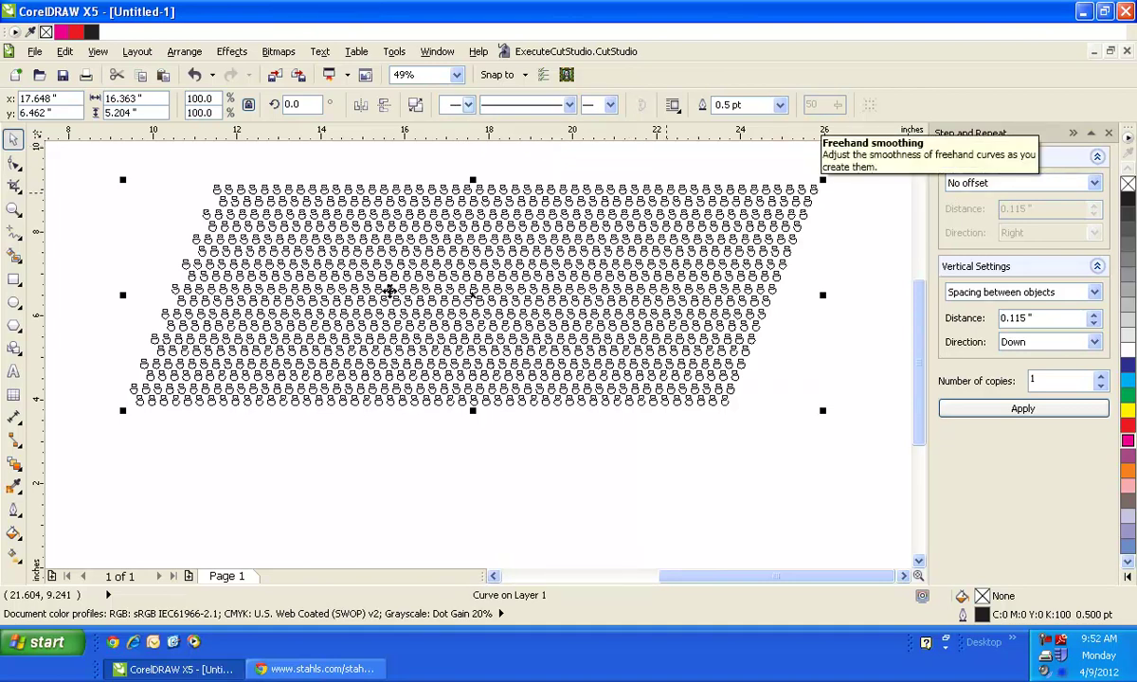
- Switch the document display to Normal view with both the letters and the circle field in sight
scroll(445, 301, down, 2)
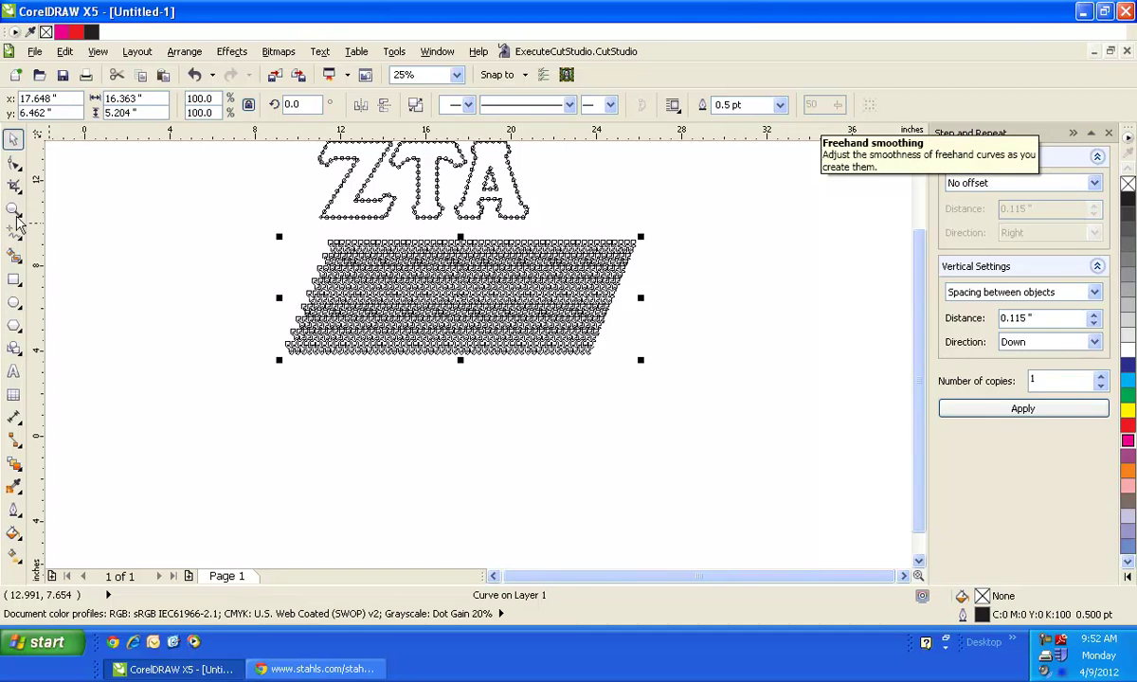
click(13, 209)
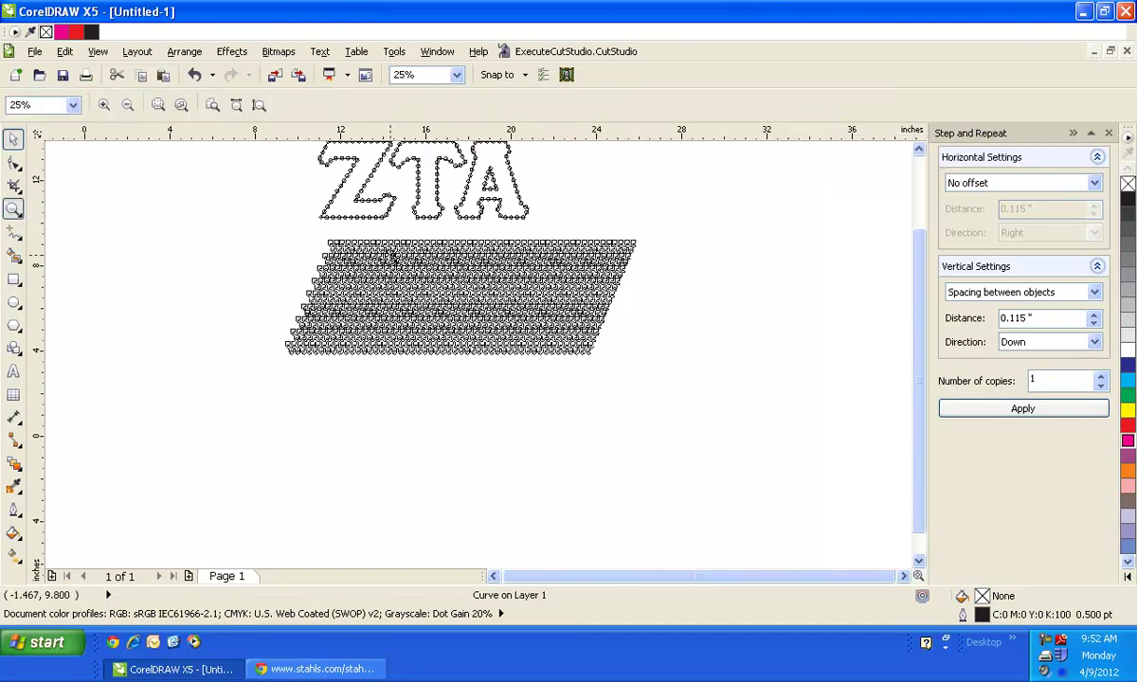
right_click(391, 254)
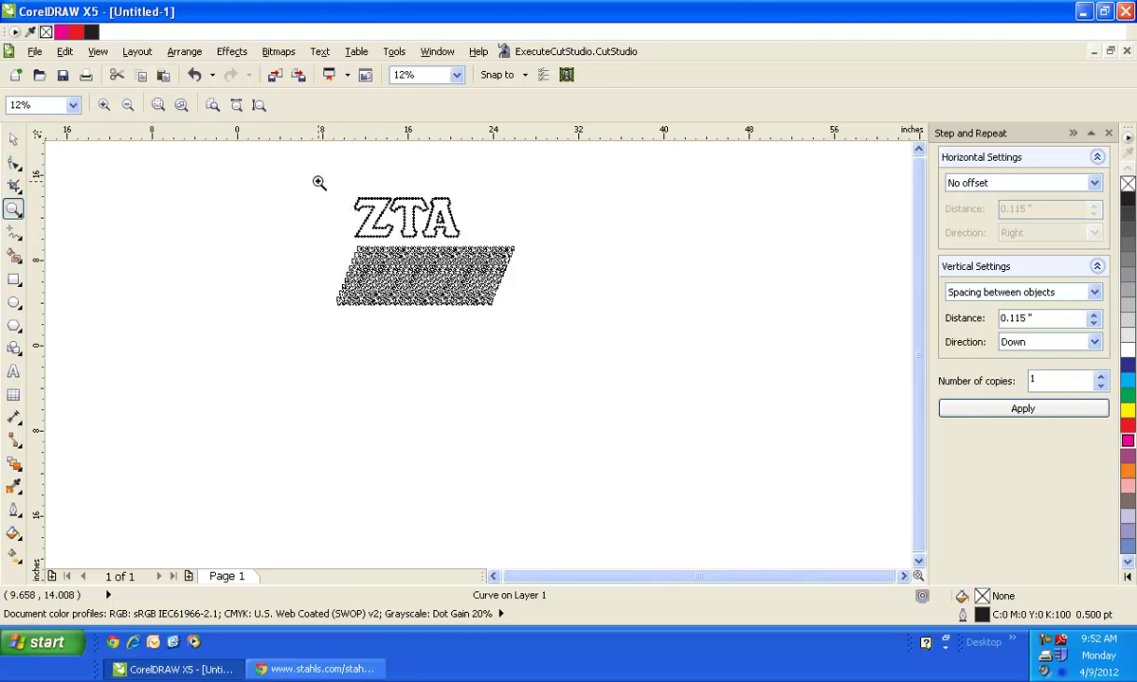
drag(312, 177, 517, 332)
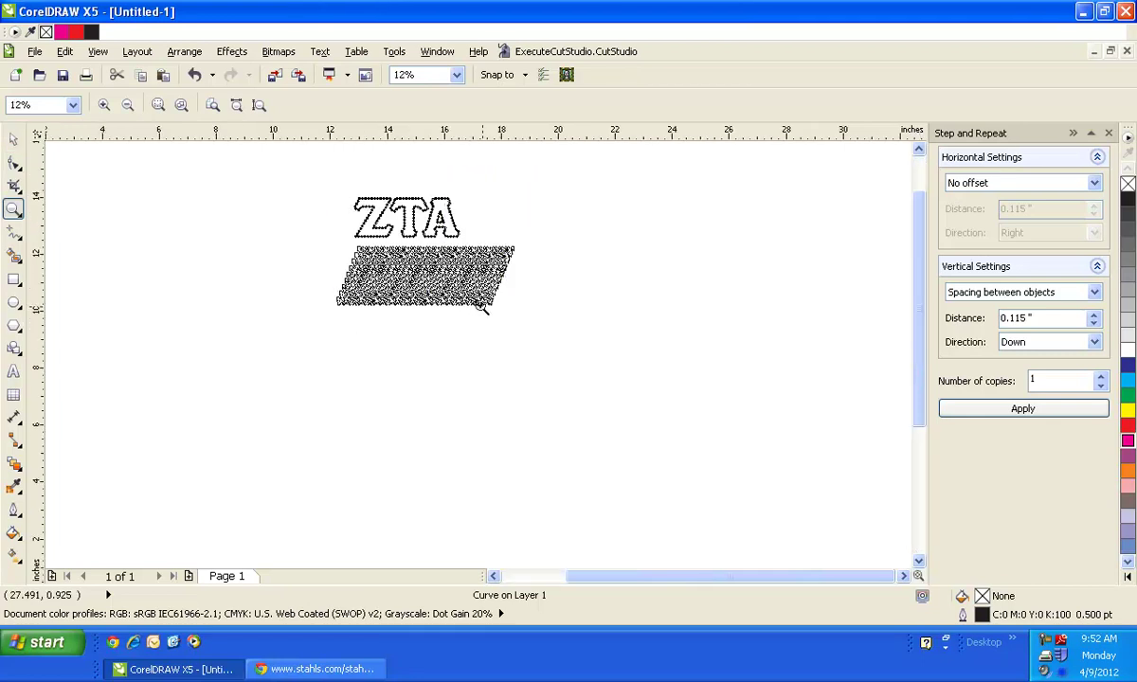
click(12, 140)
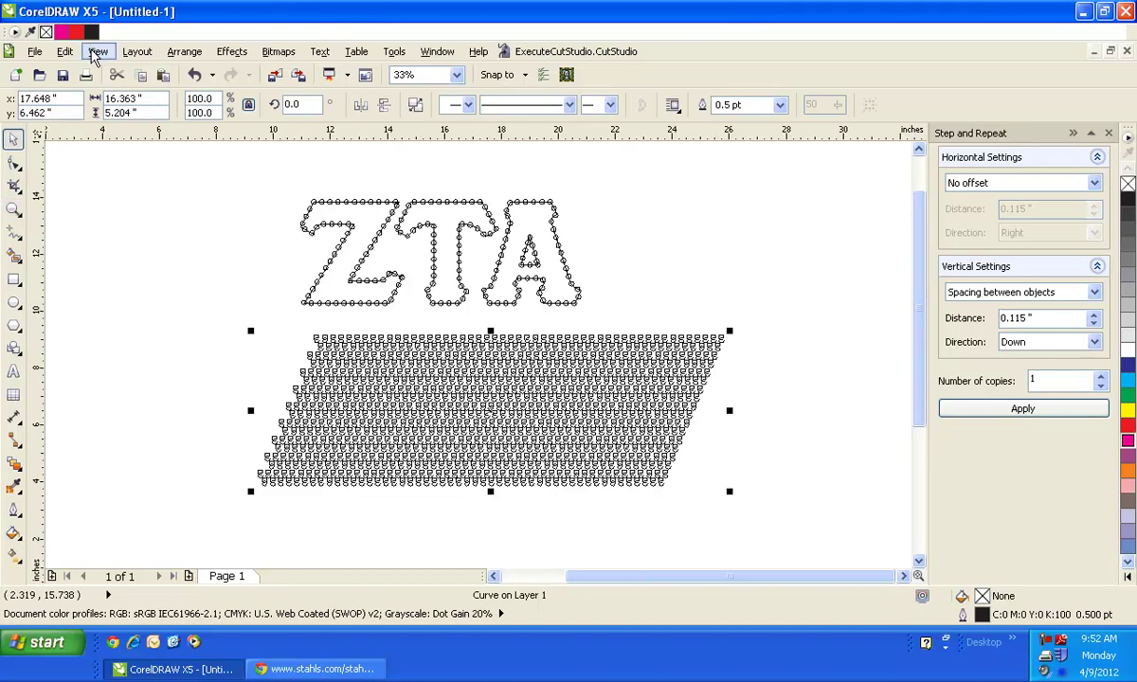
click(95, 55)
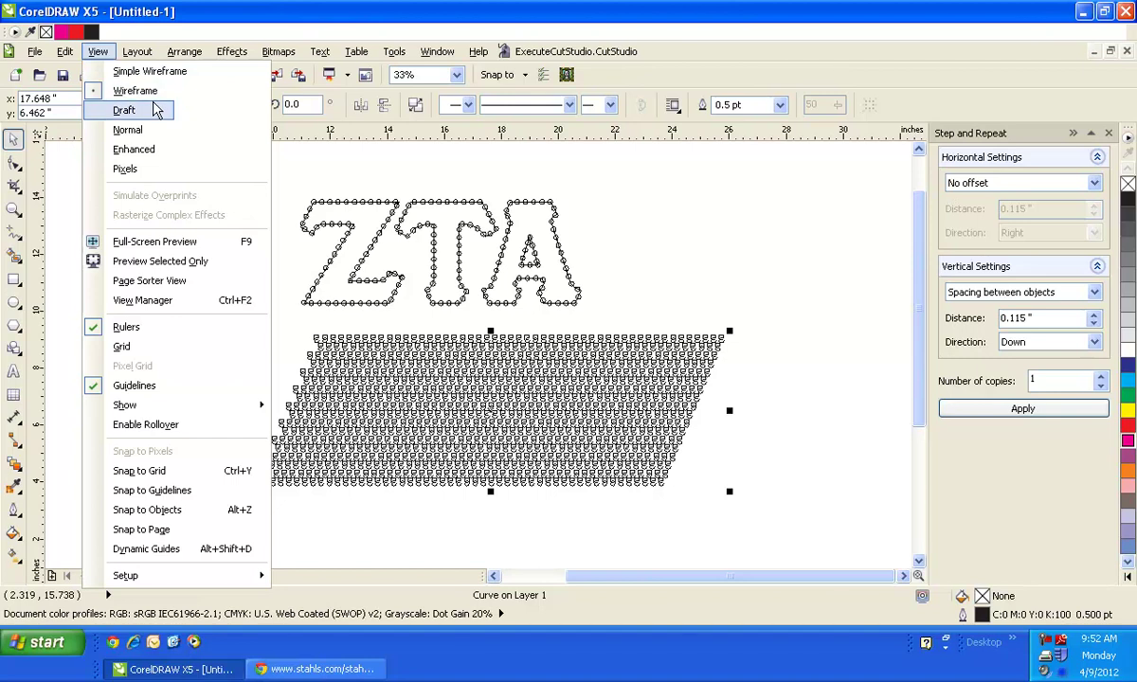
click(151, 130)
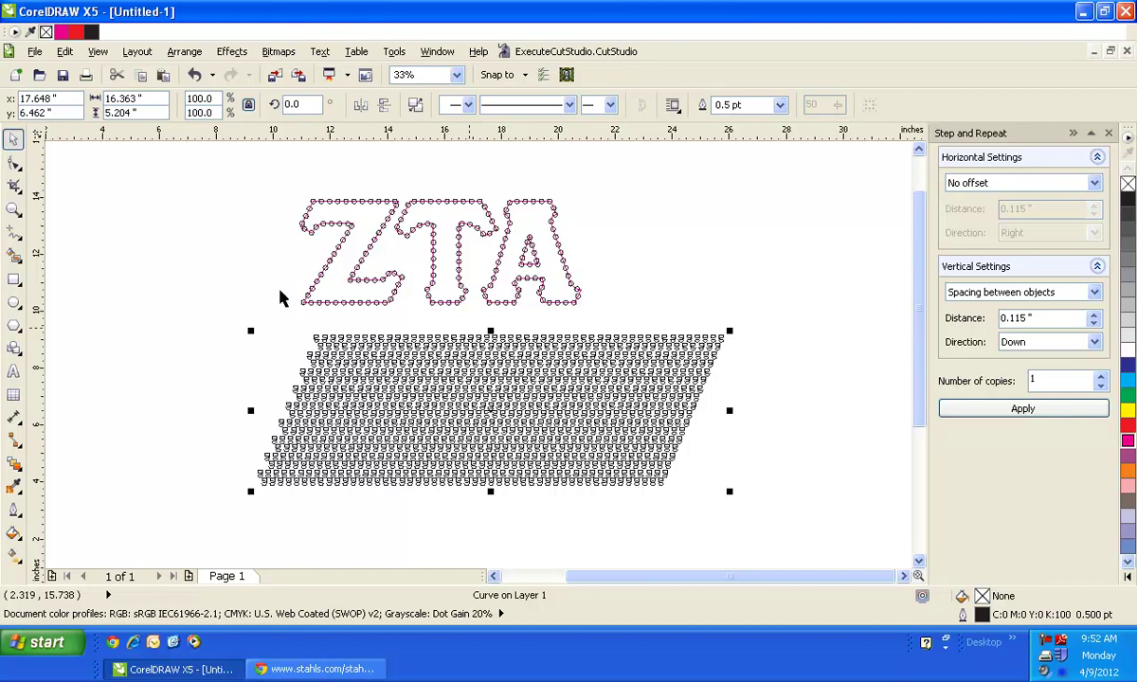
- Move the blended ZTA outline onto the middle of the circle field and set its outline colour to magenta (M: 100)
click(13, 208)
drag(222, 169, 736, 494)
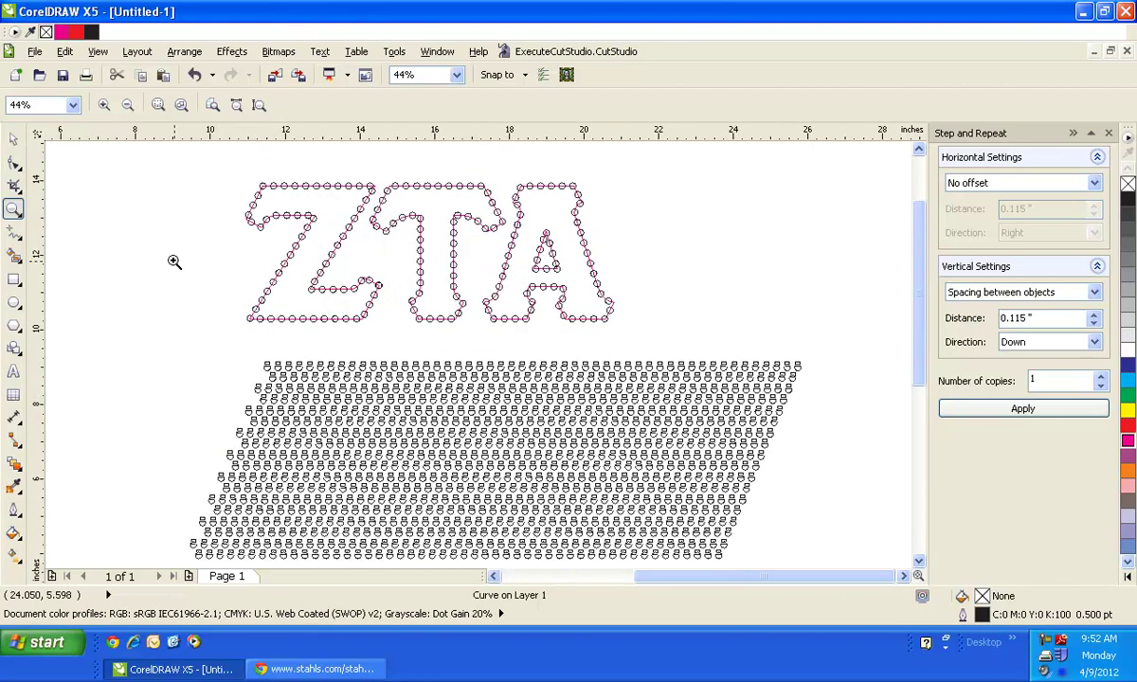
click(15, 137)
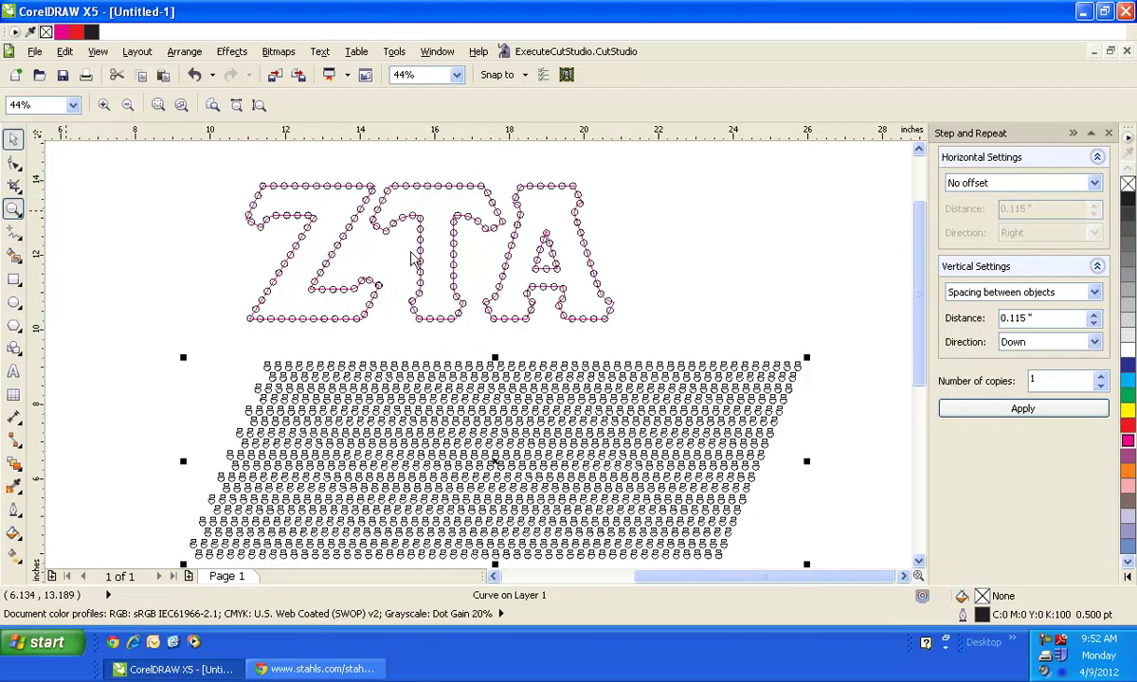
click(553, 256)
click(553, 252)
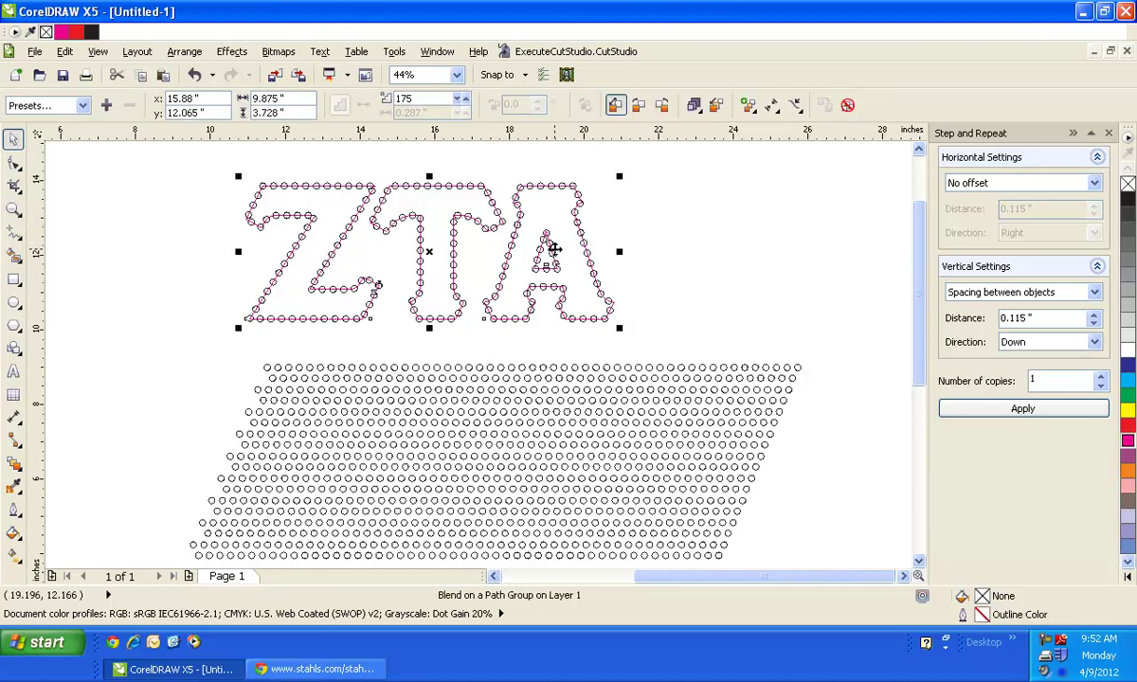
drag(429, 248, 524, 452)
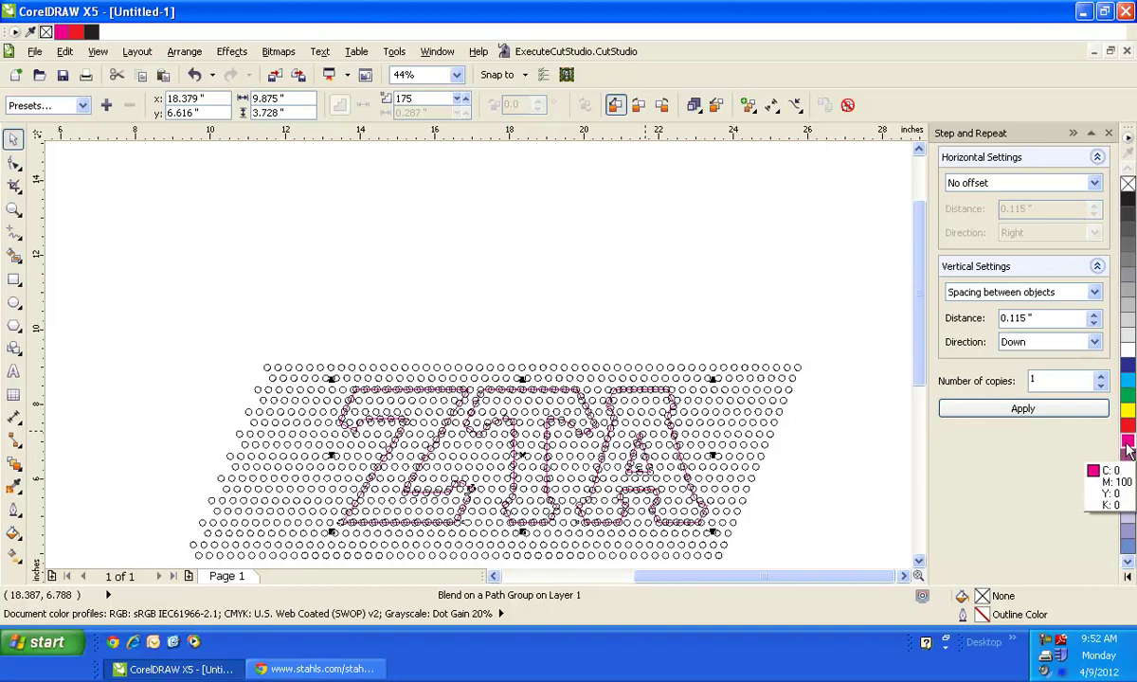
click(1127, 451)
right_click(1128, 451)
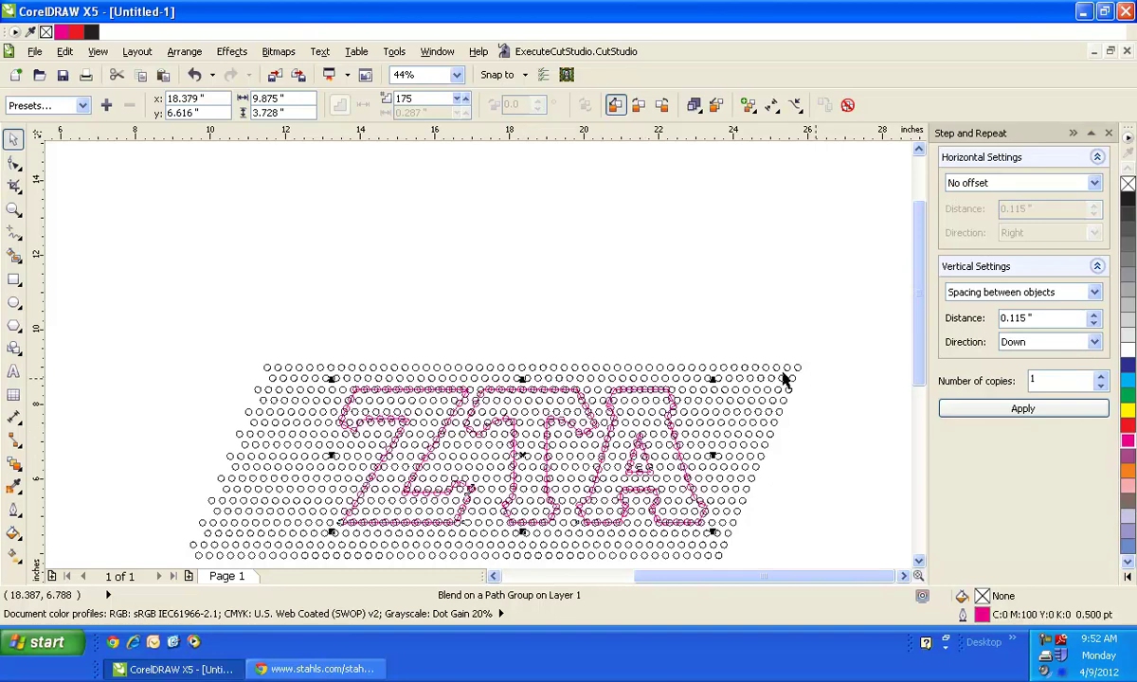
- Nudge the blended ZTA outline about 0.1 inch down and 0.02 inch to the left over the staggered circle field
click(14, 207)
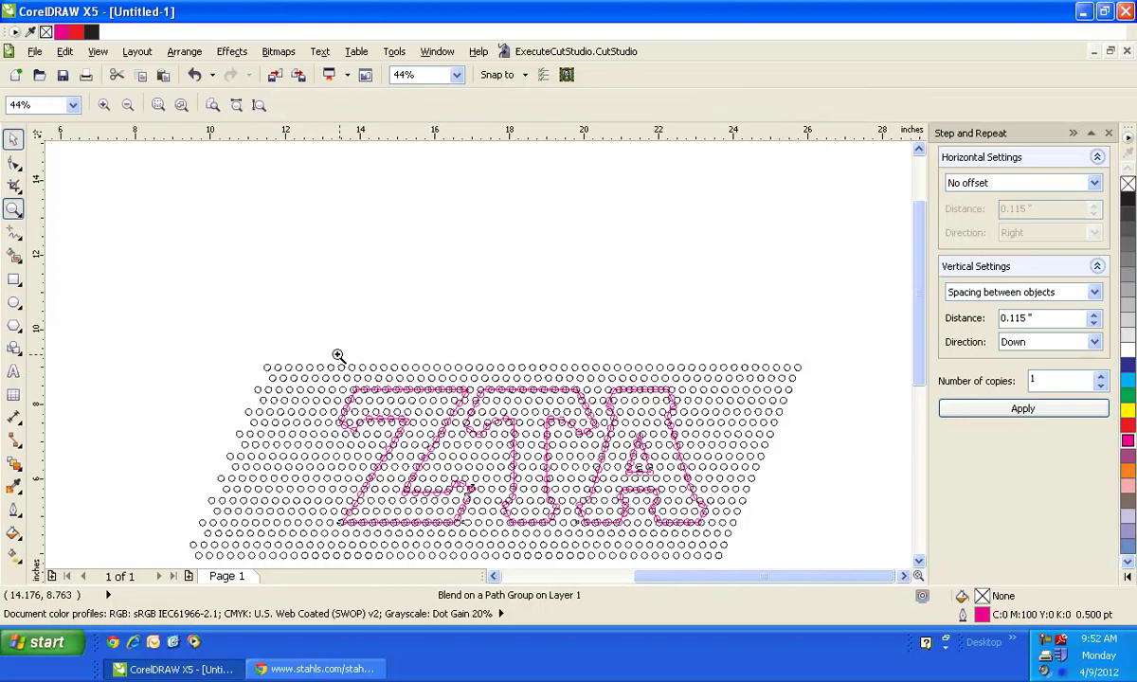
drag(325, 351, 738, 540)
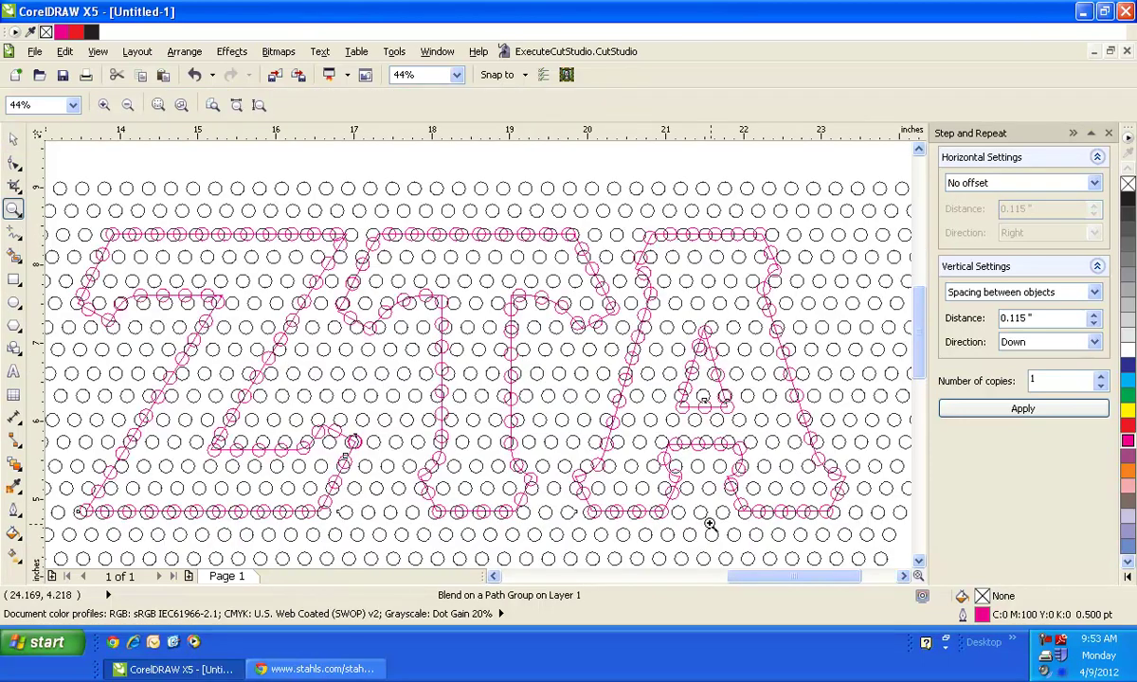
click(12, 140)
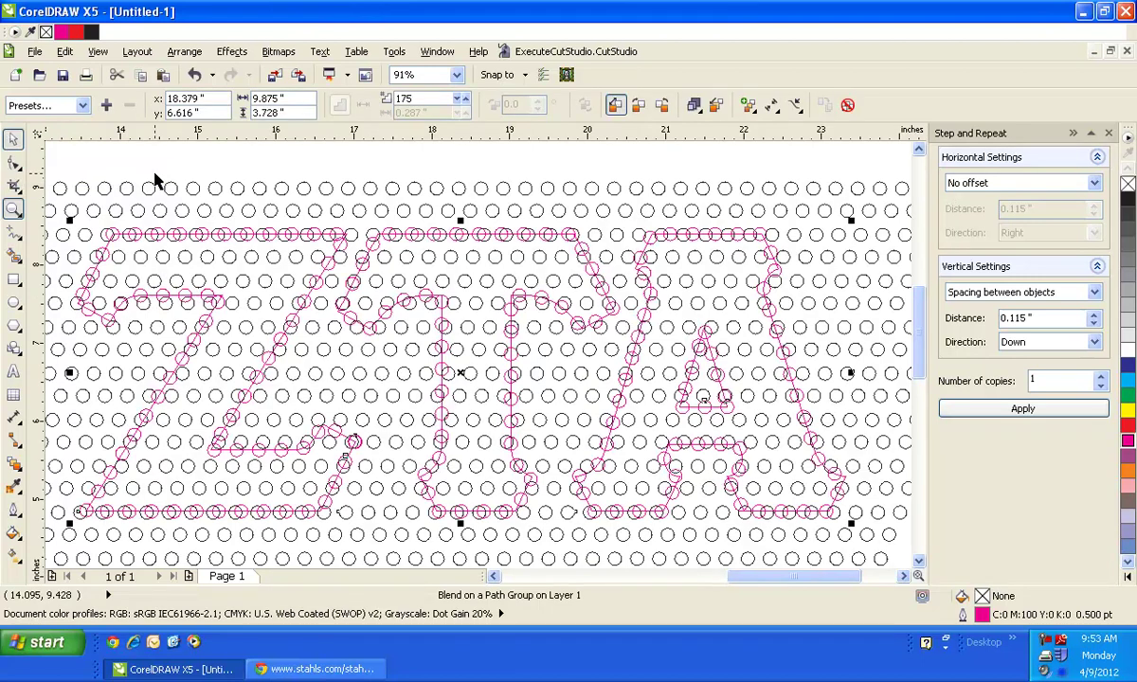
key(Down)
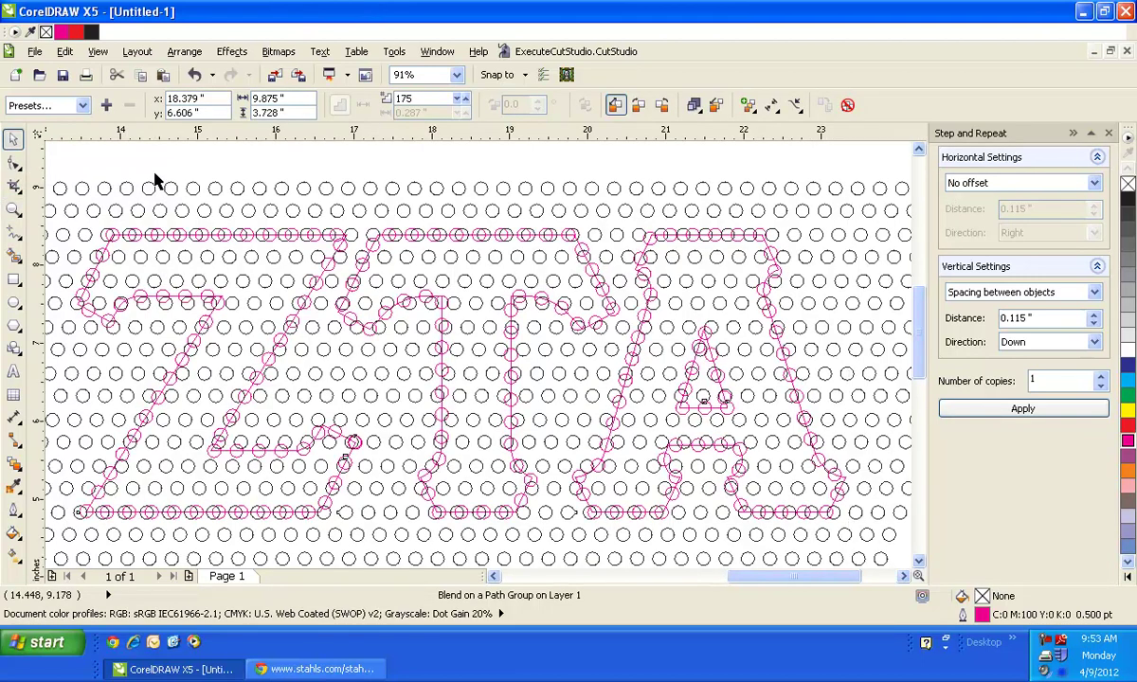
key(Down)
key(Down)
key(Down)
key(Down)
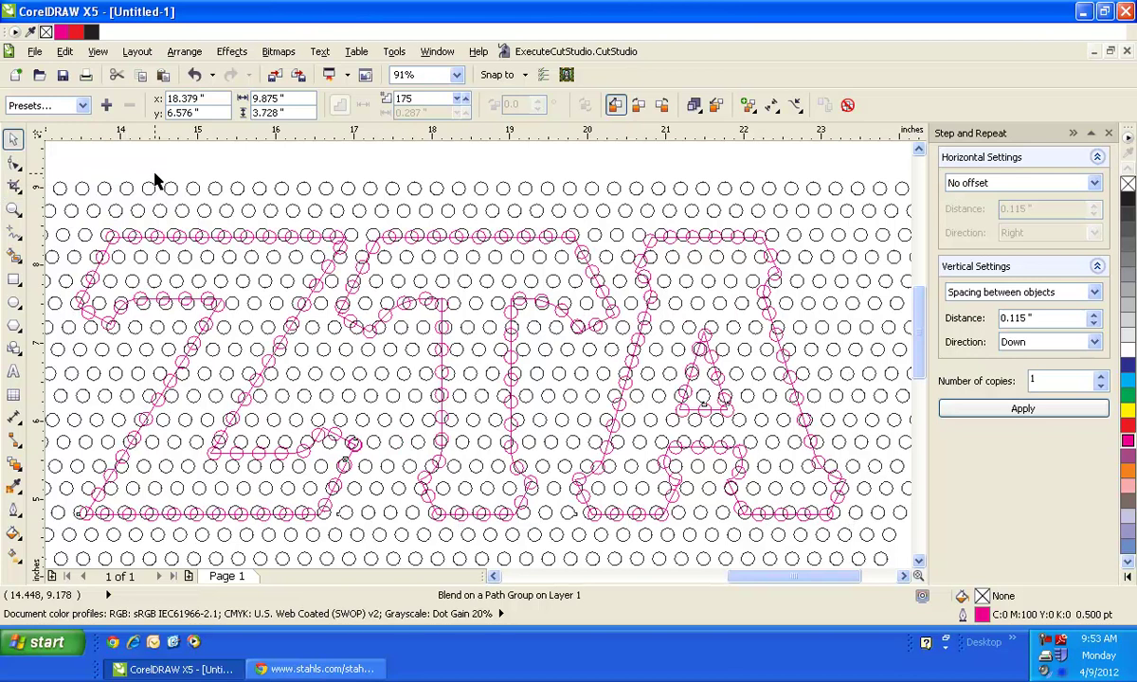
key(Down)
key(Down)
key(Right)
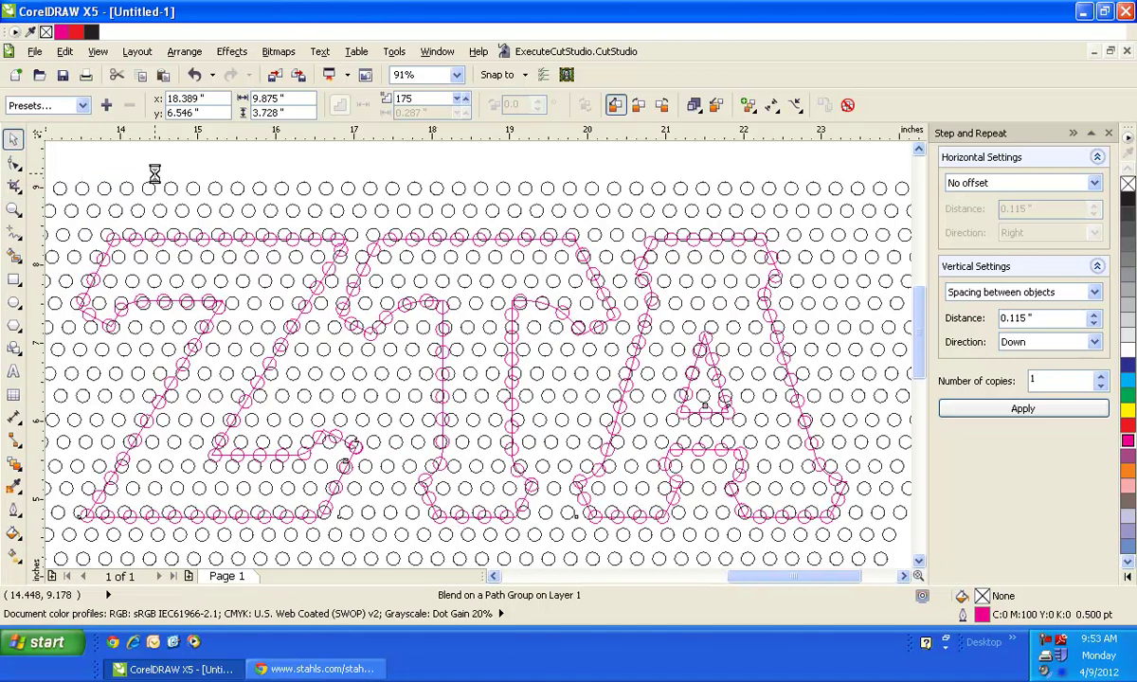
key(Left)
key(Left)
key(Left)
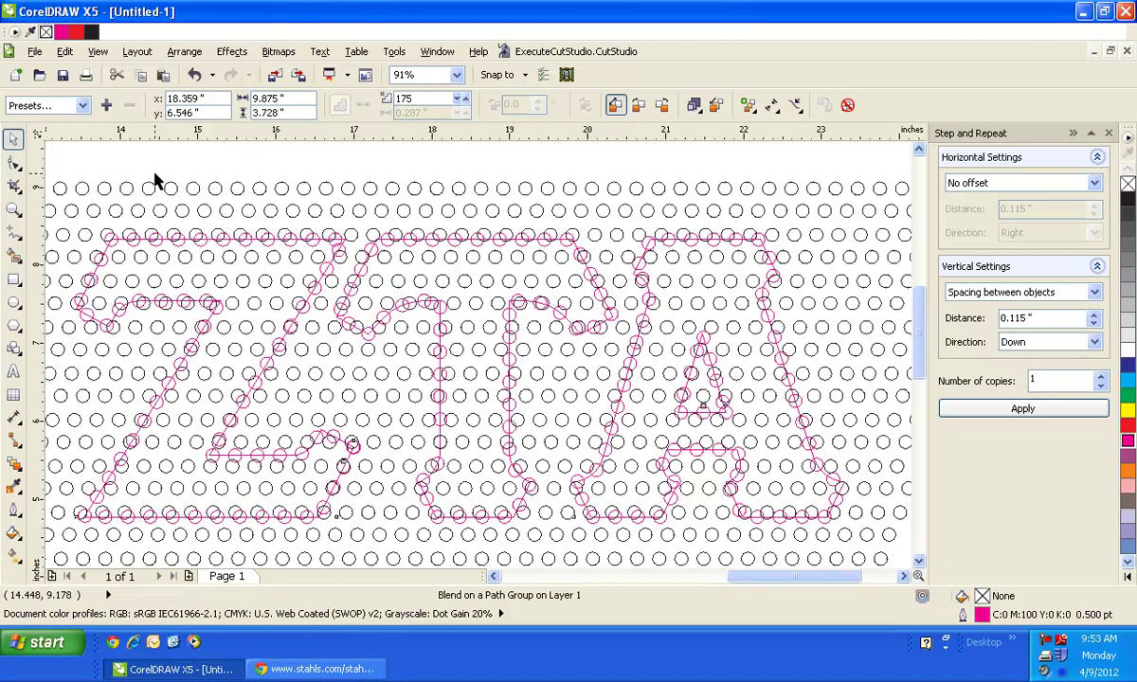
key(Down)
key(Down)
key(Down)
key(Down)
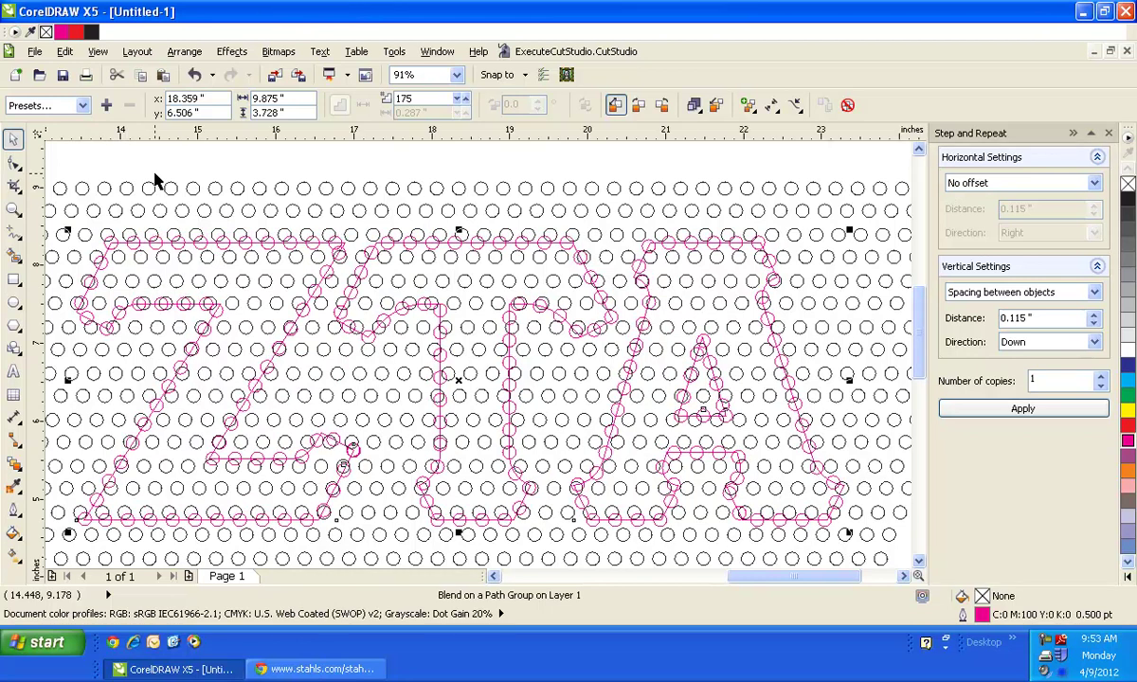
key(Up)
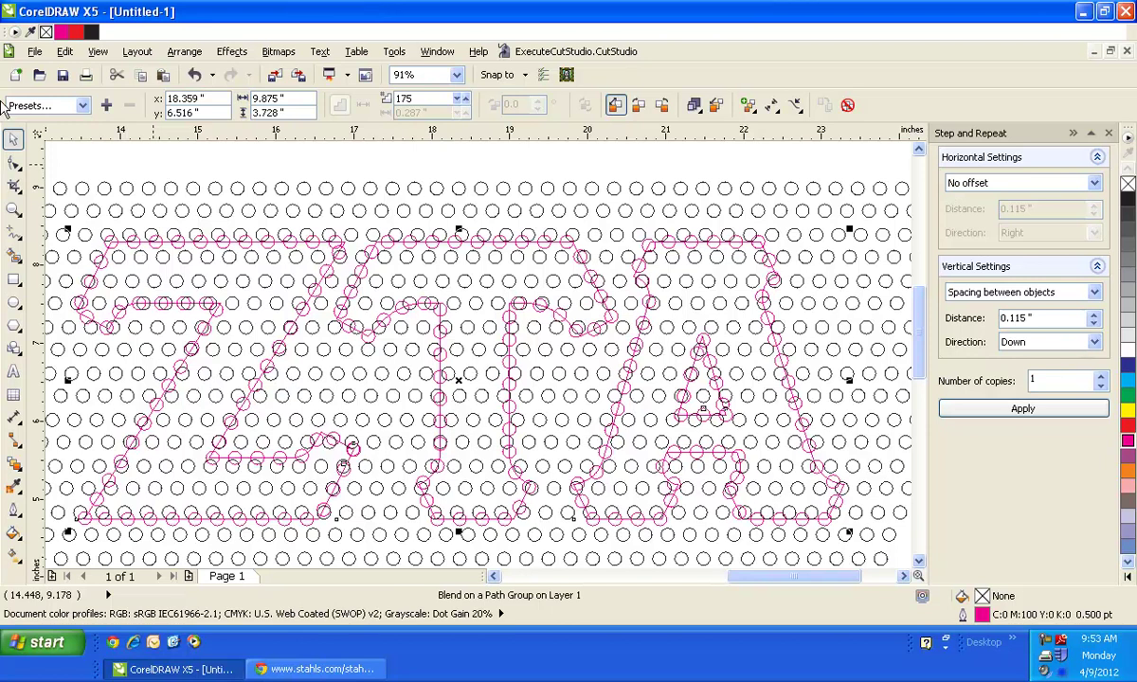
- Select the ZTA control text within the blended outline and duplicate it in place
click(71, 157)
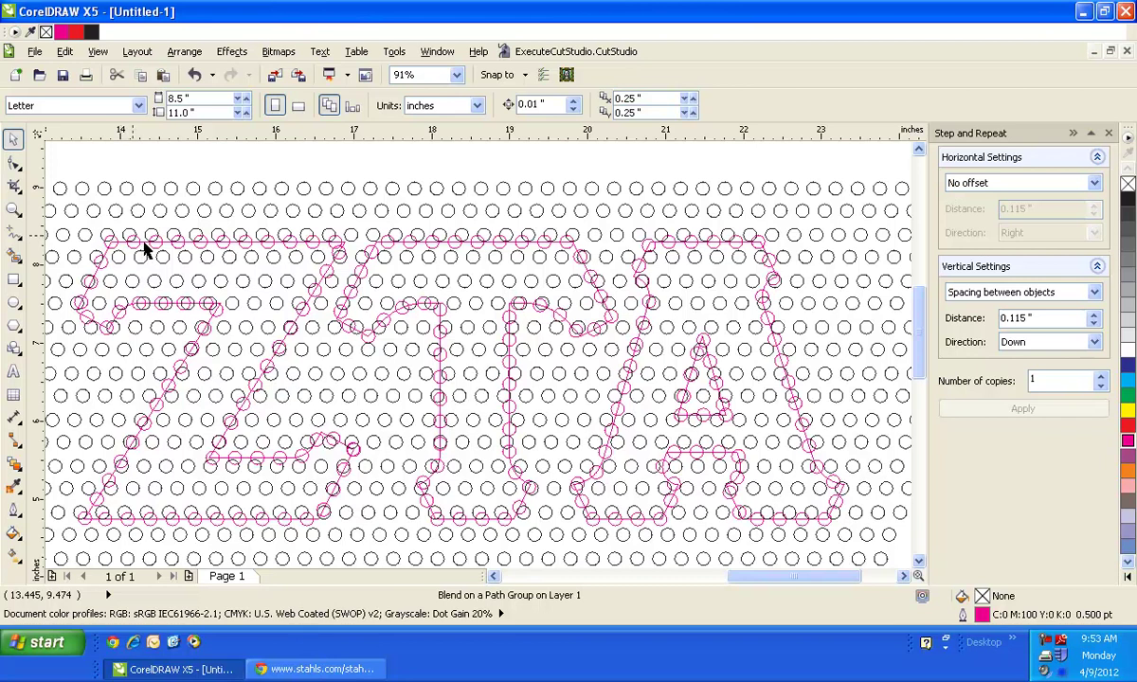
click(144, 246)
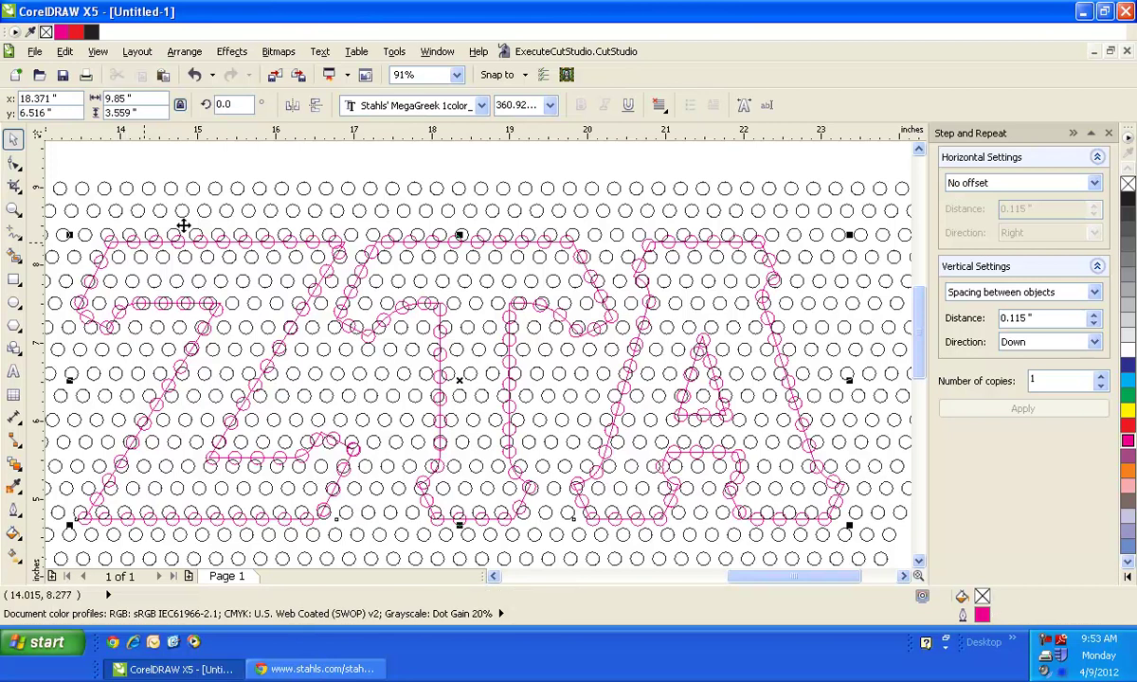
click(13, 210)
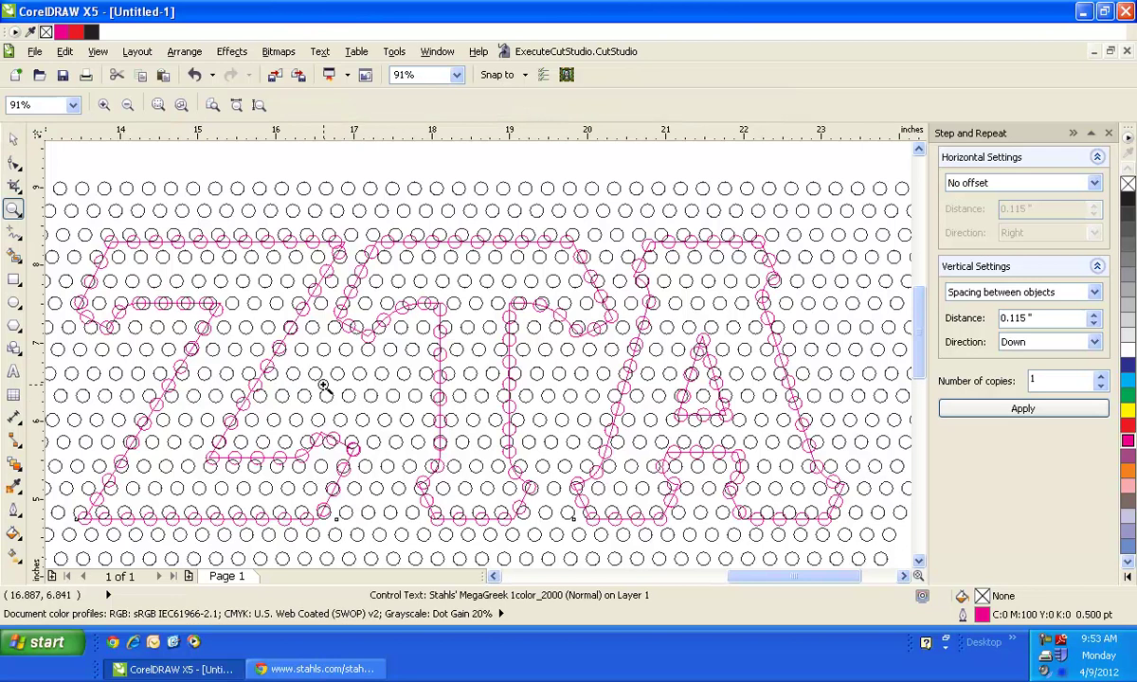
scroll(712, 575, down, 1)
scroll(627, 501, up, 2)
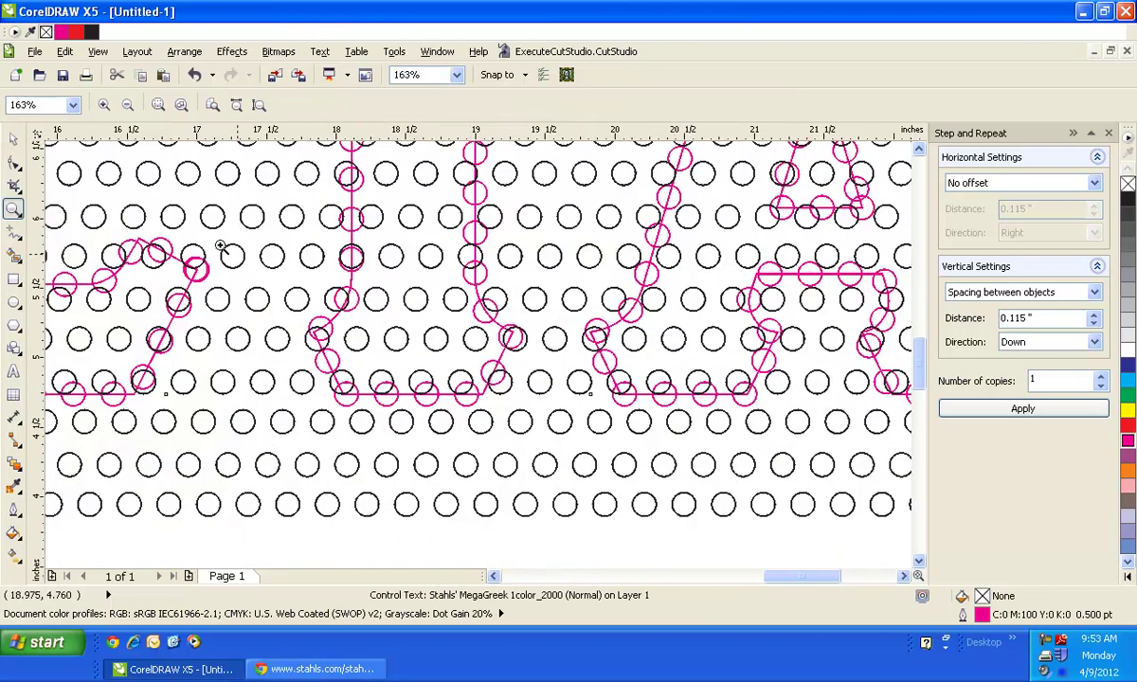
click(17, 140)
click(381, 392)
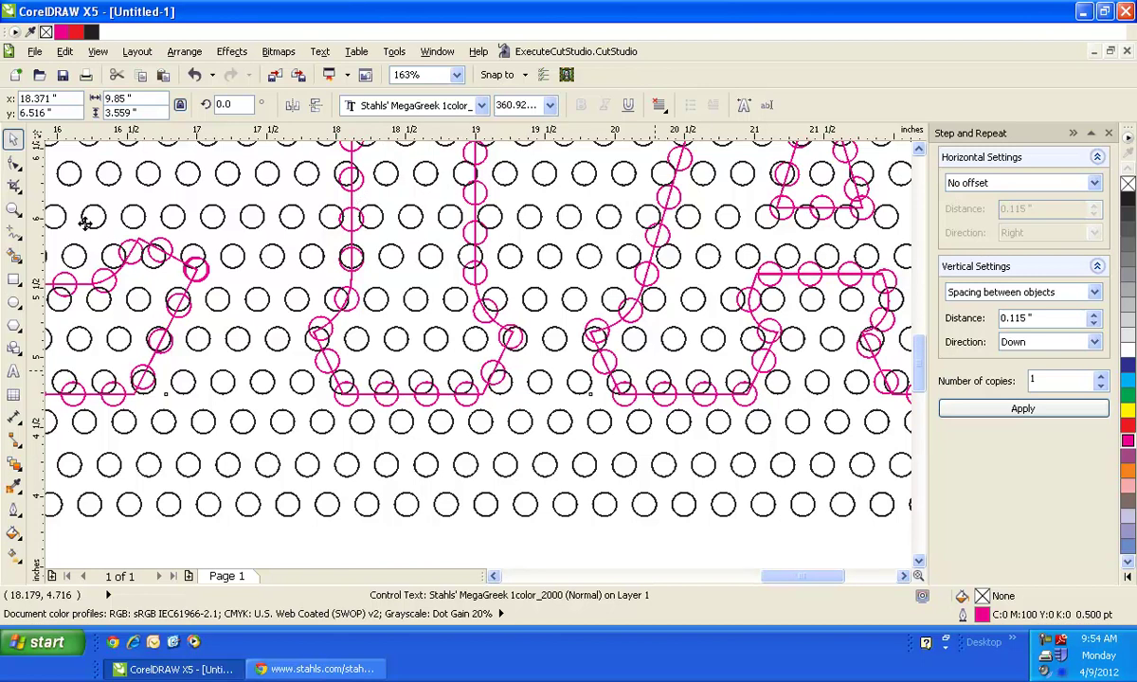
- Select the blended circle outline separately from the duplicate ZTA text and move it above the circle field, to about Y 11.4 inches
double_click(11, 207)
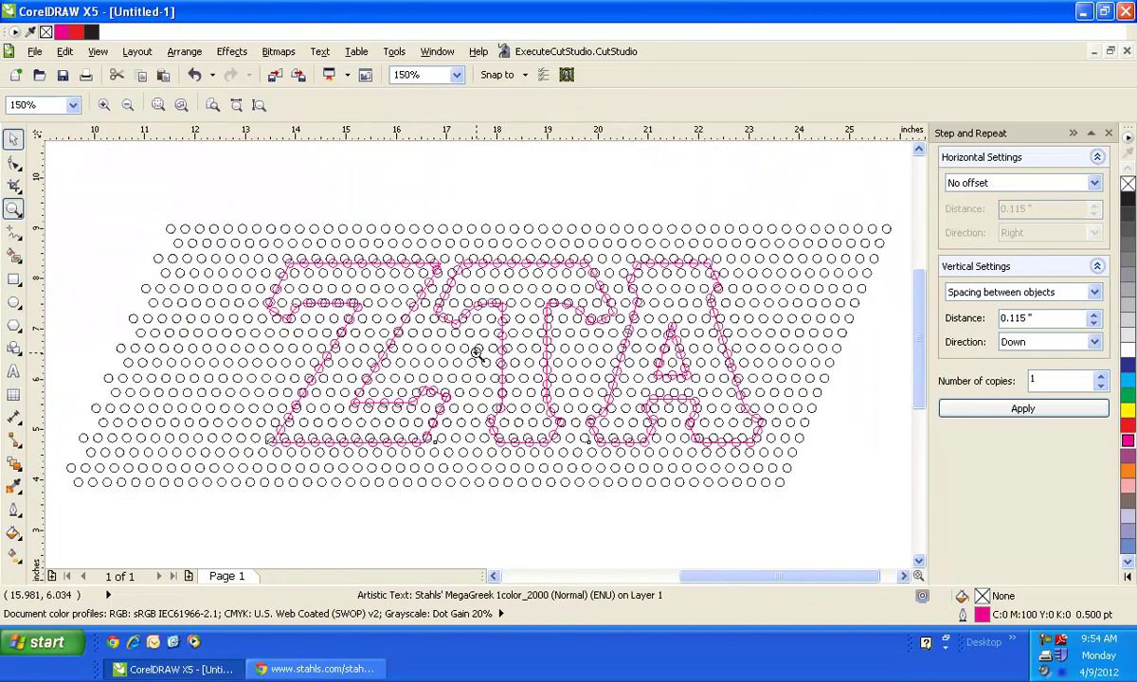
click(13, 138)
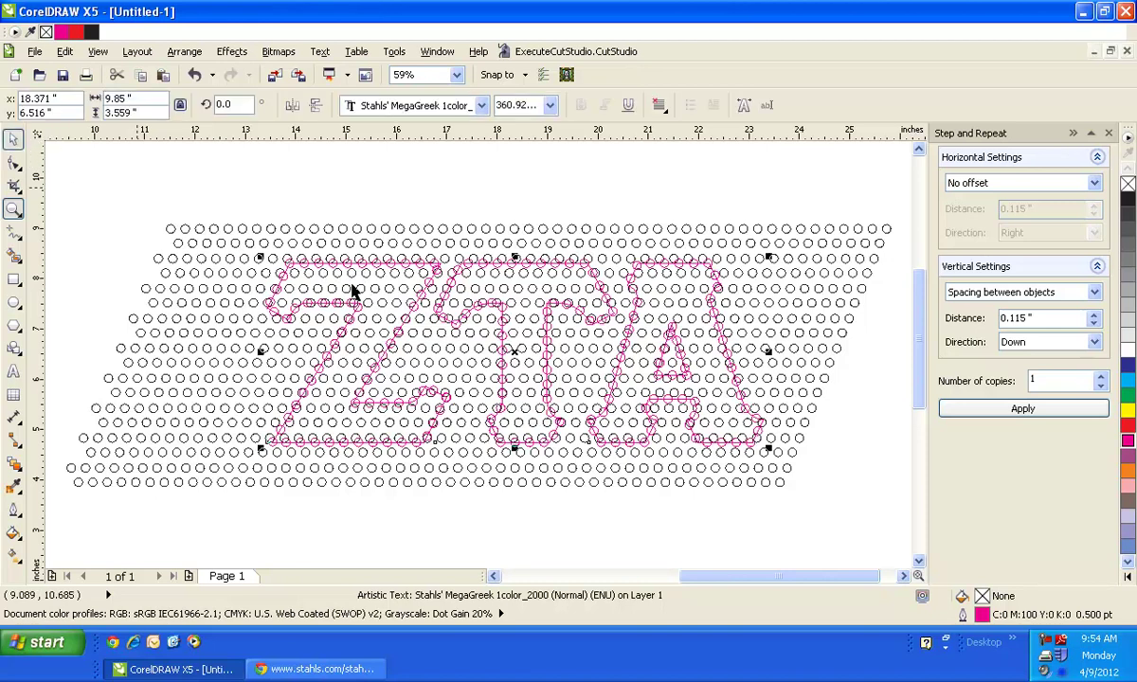
click(320, 258)
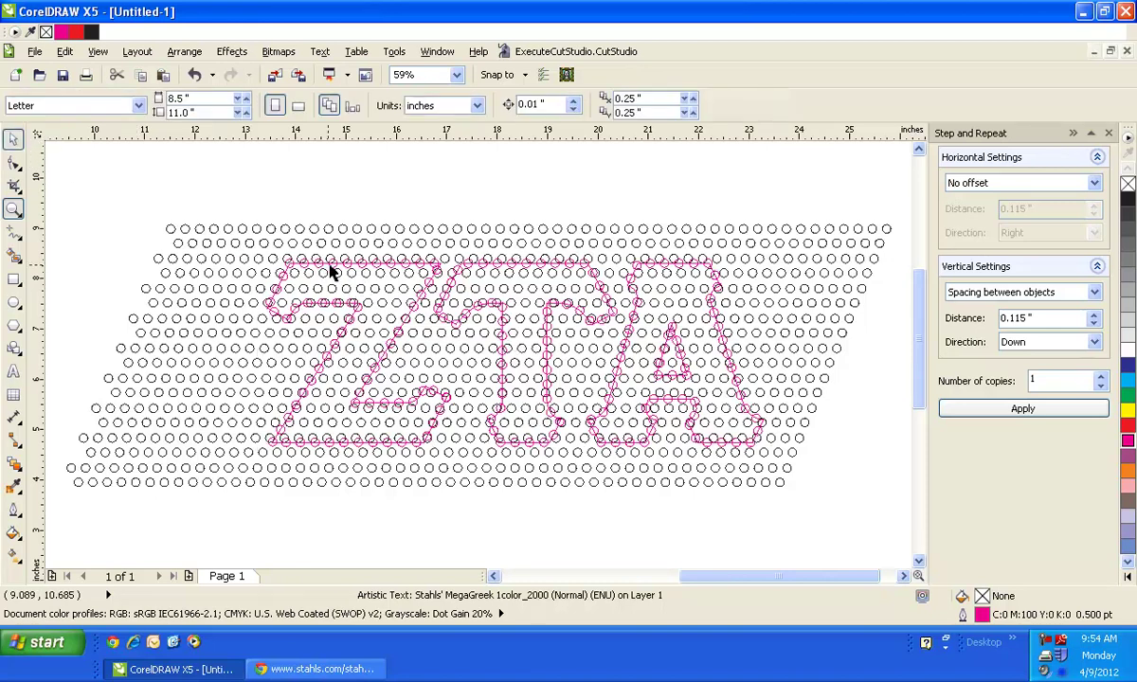
click(331, 266)
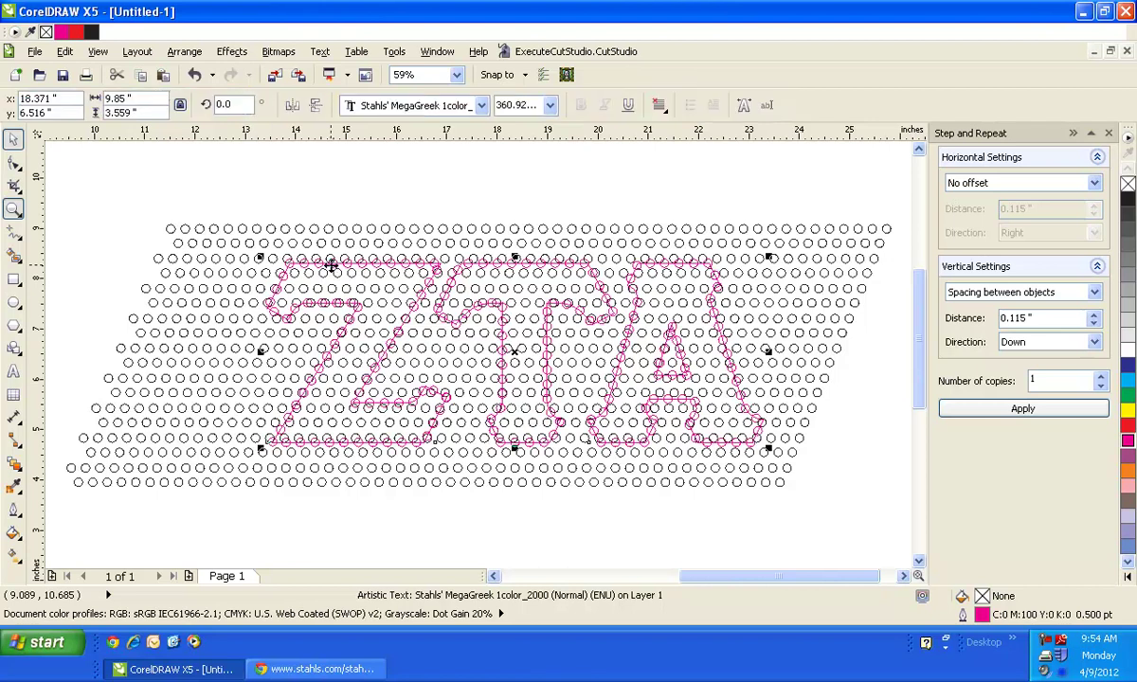
key(space)
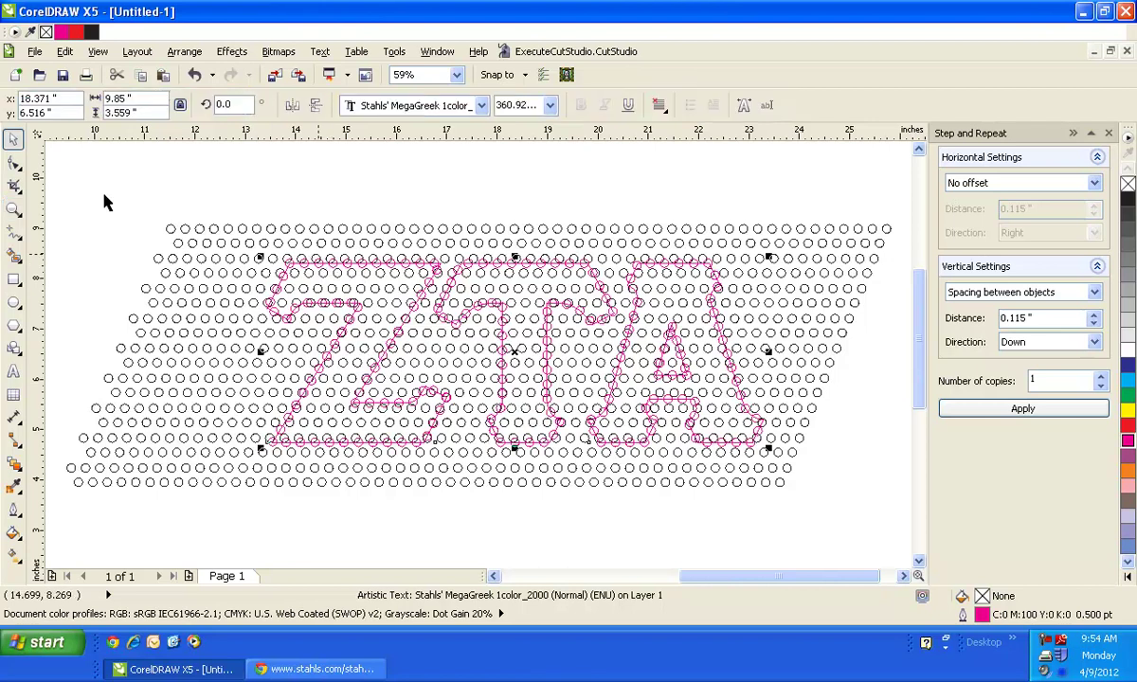
click(14, 208)
drag(237, 247, 478, 378)
click(13, 140)
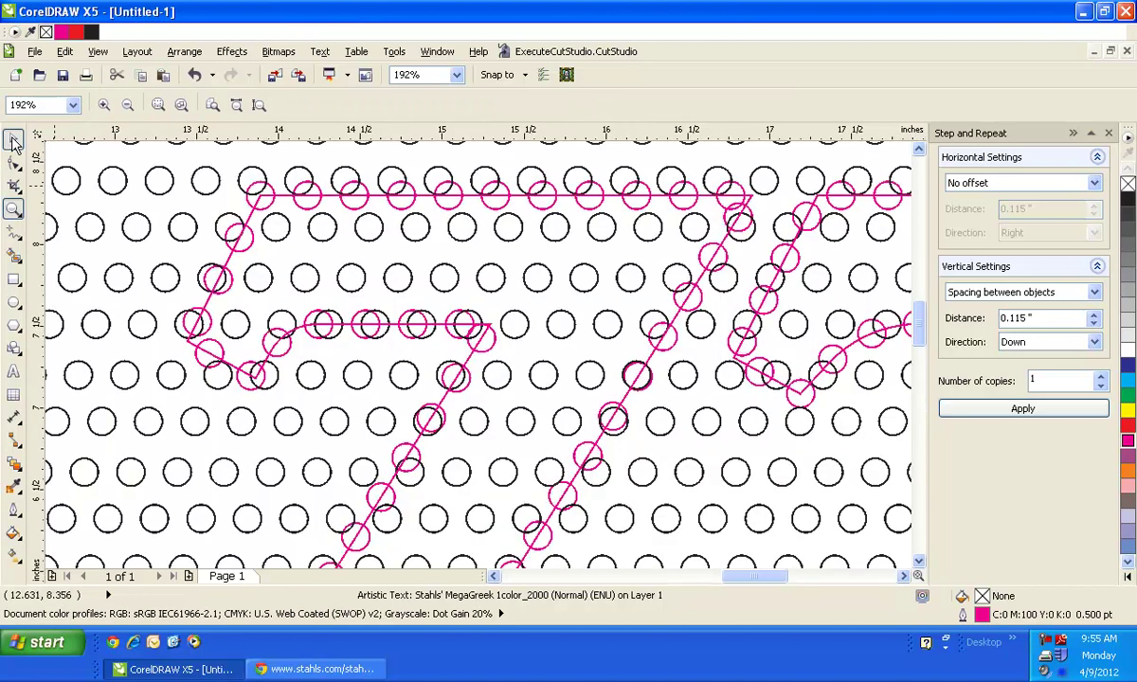
click(134, 186)
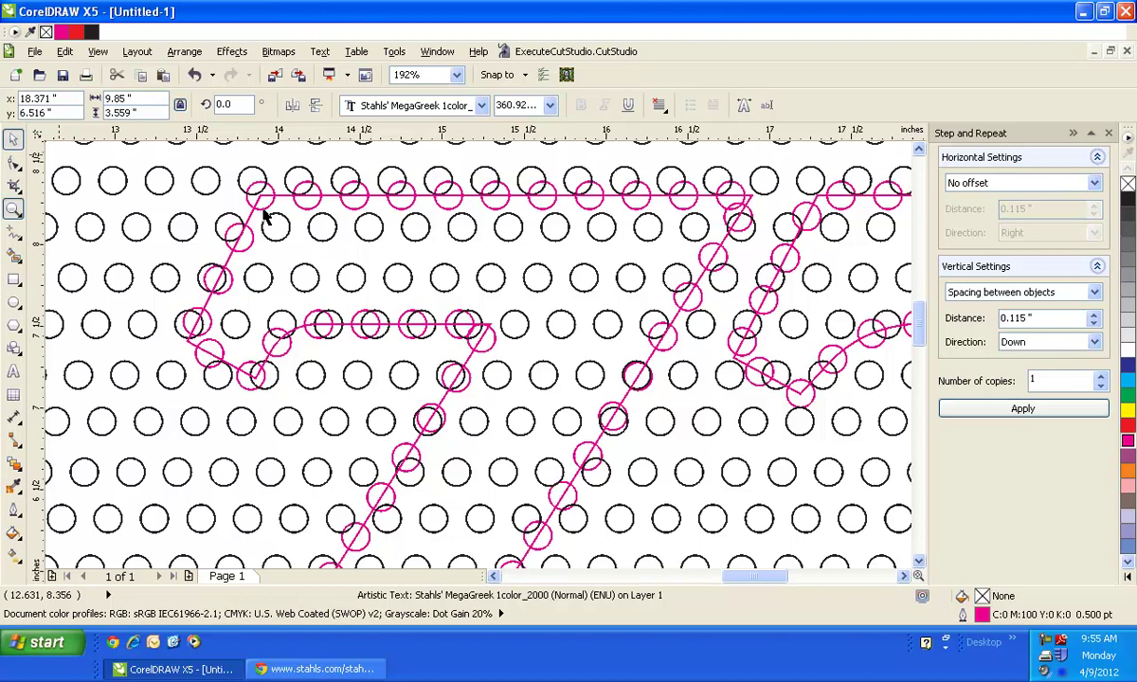
key(Escape)
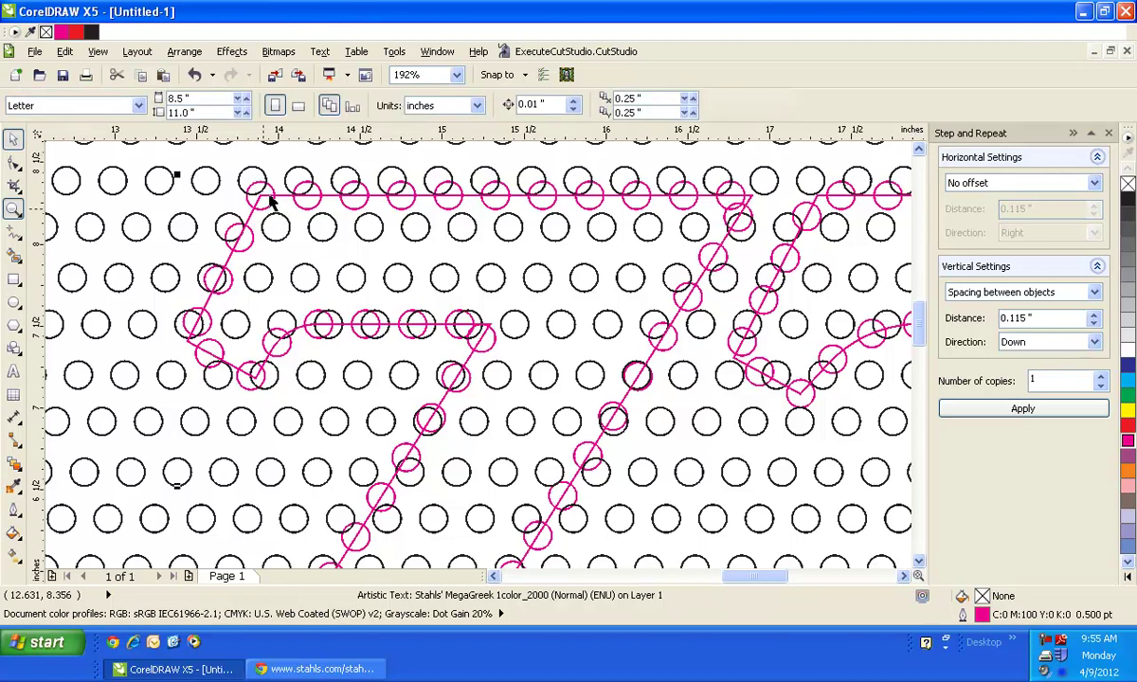
click(270, 202)
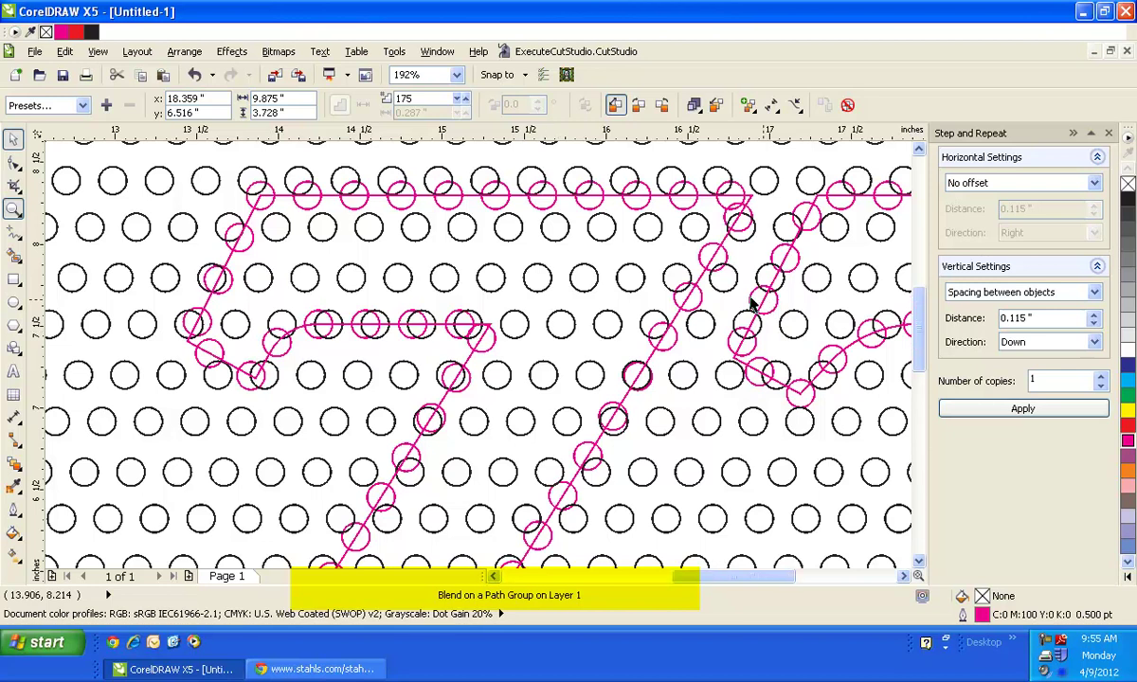
scroll(752, 303, down, 2)
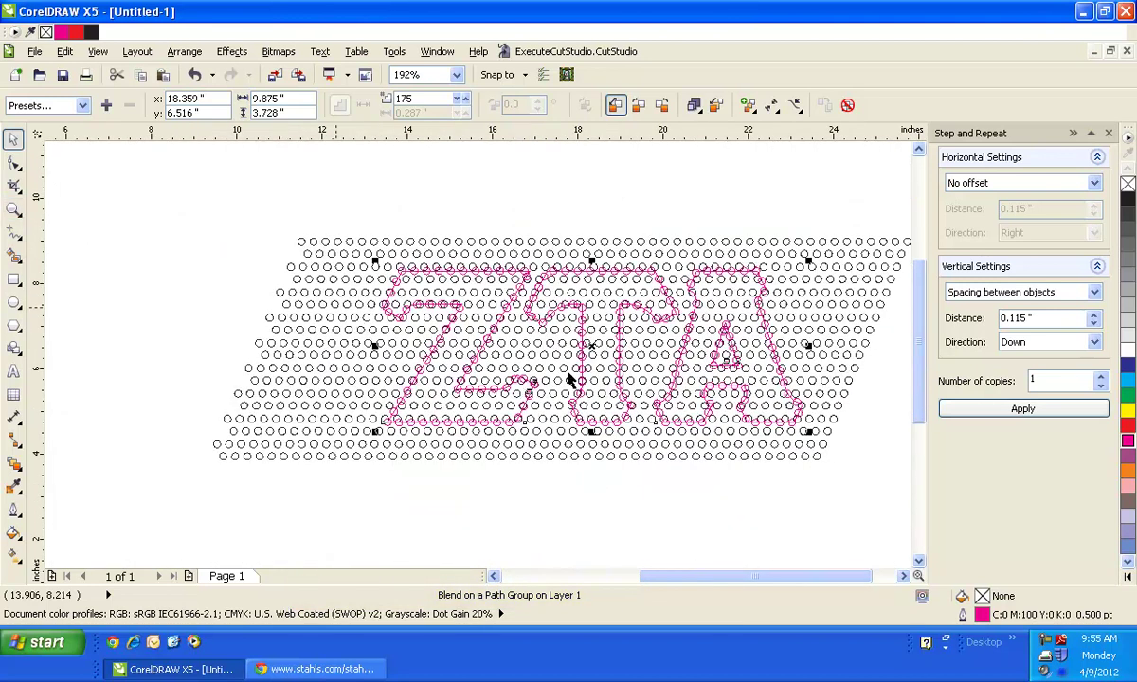
drag(592, 345, 648, 92)
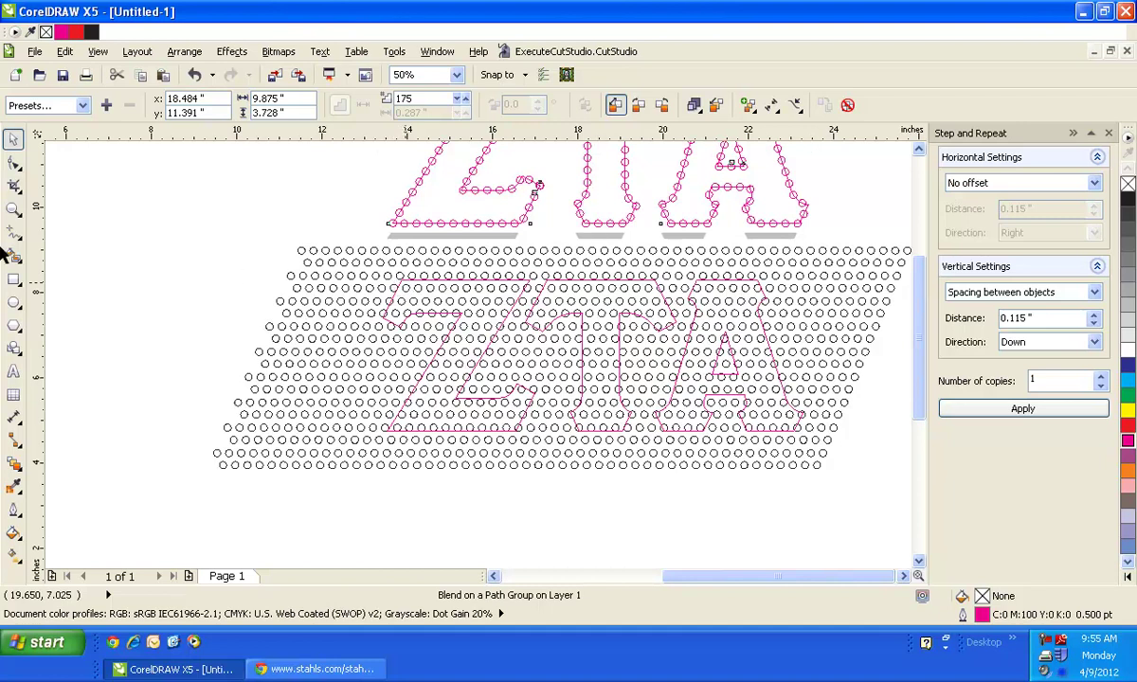
- Select the ZTA text outline together with the combined circle field and intersect the two objects
click(14, 210)
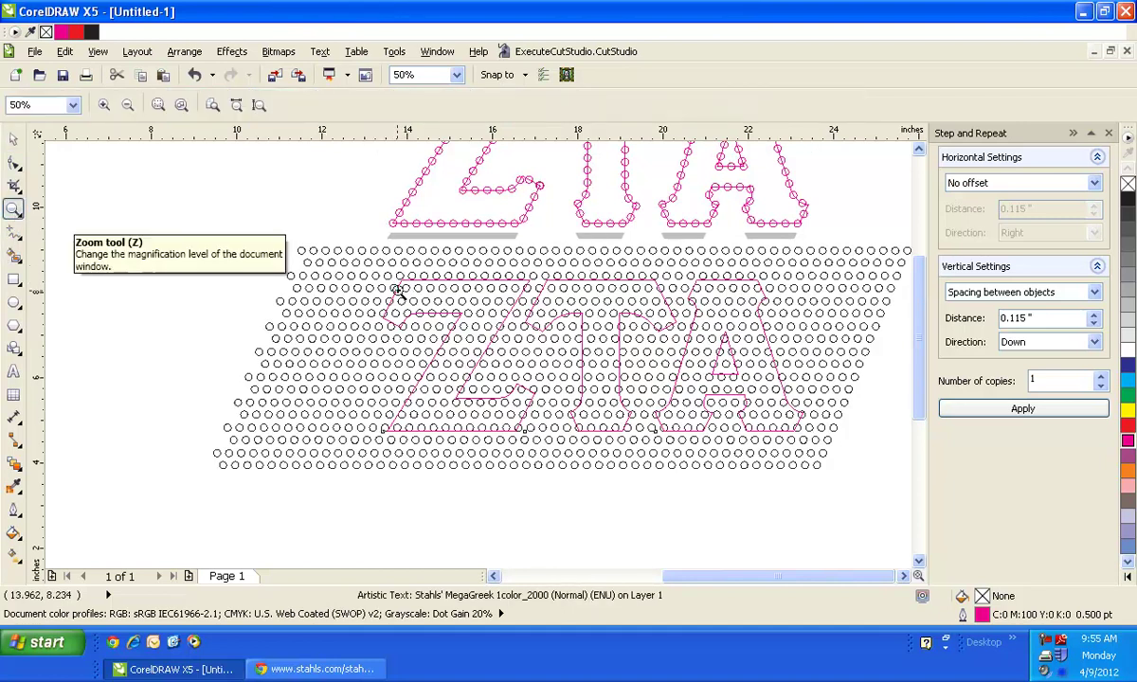
drag(320, 243, 840, 484)
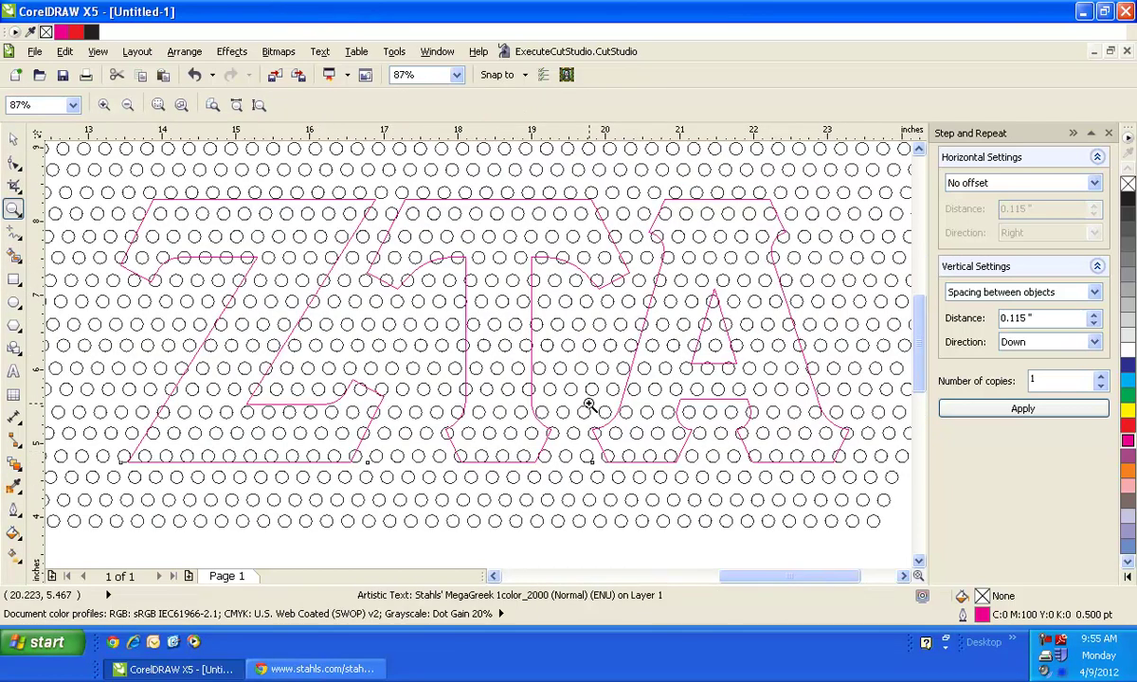
click(15, 140)
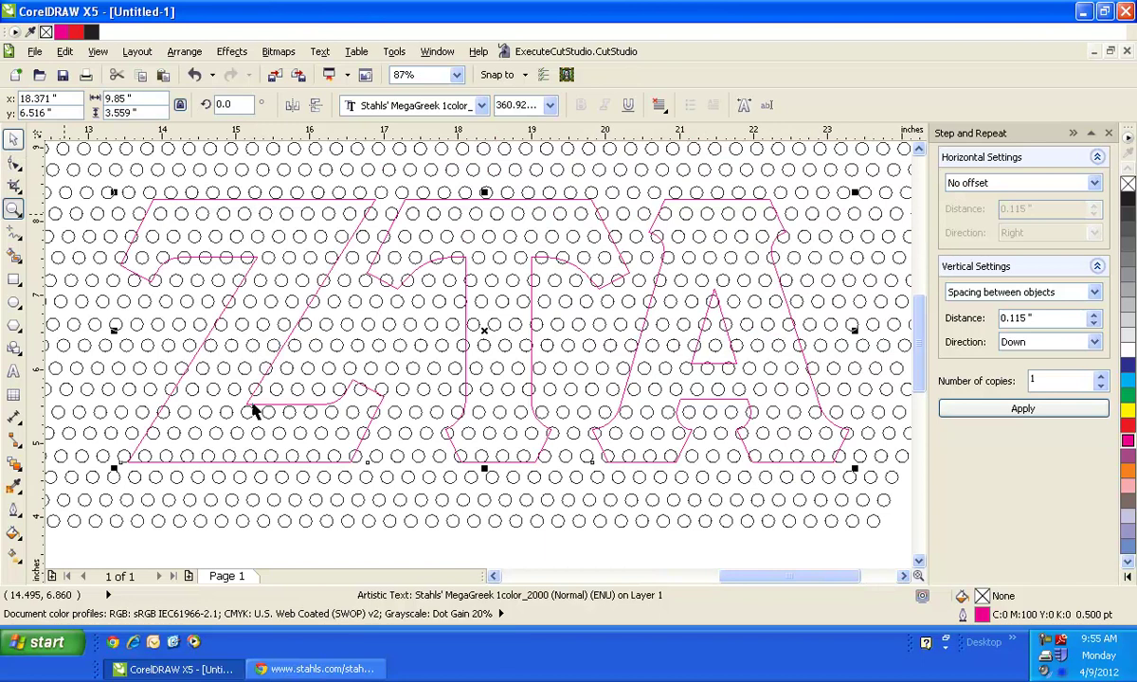
click(296, 550)
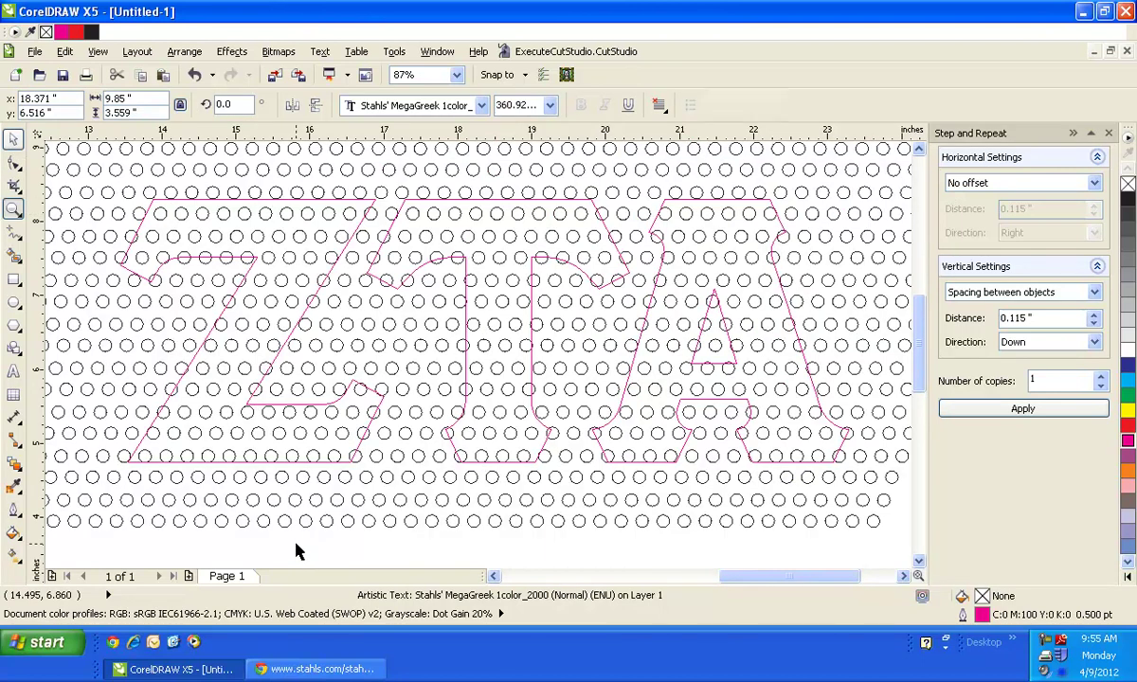
click(281, 467)
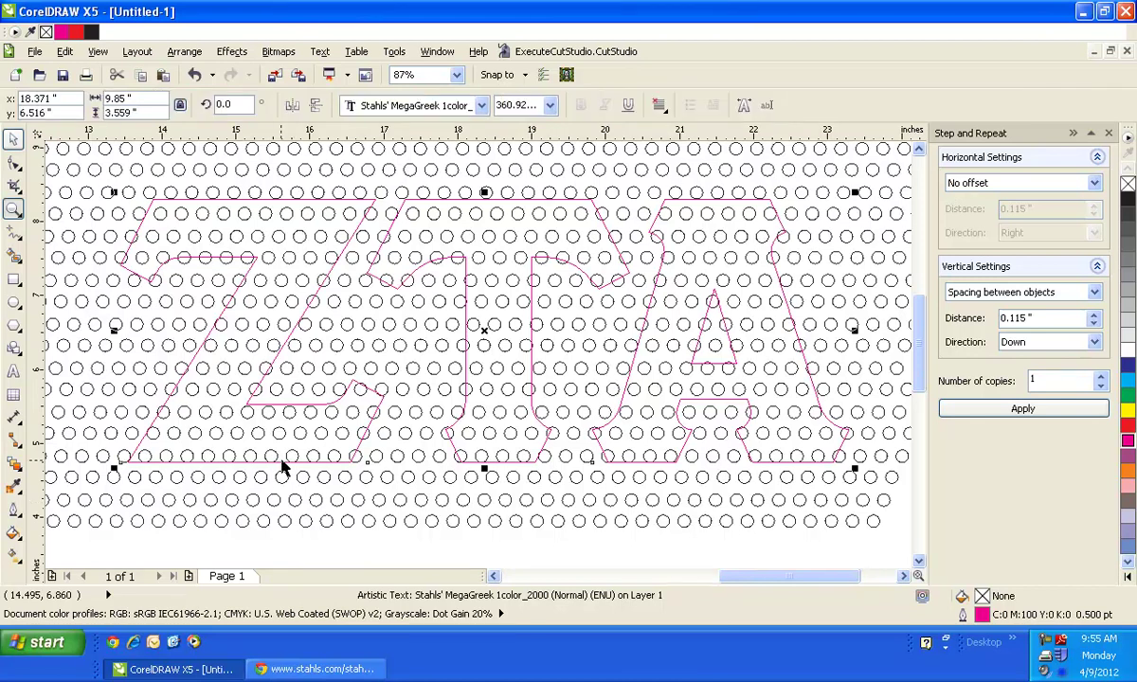
key(space)
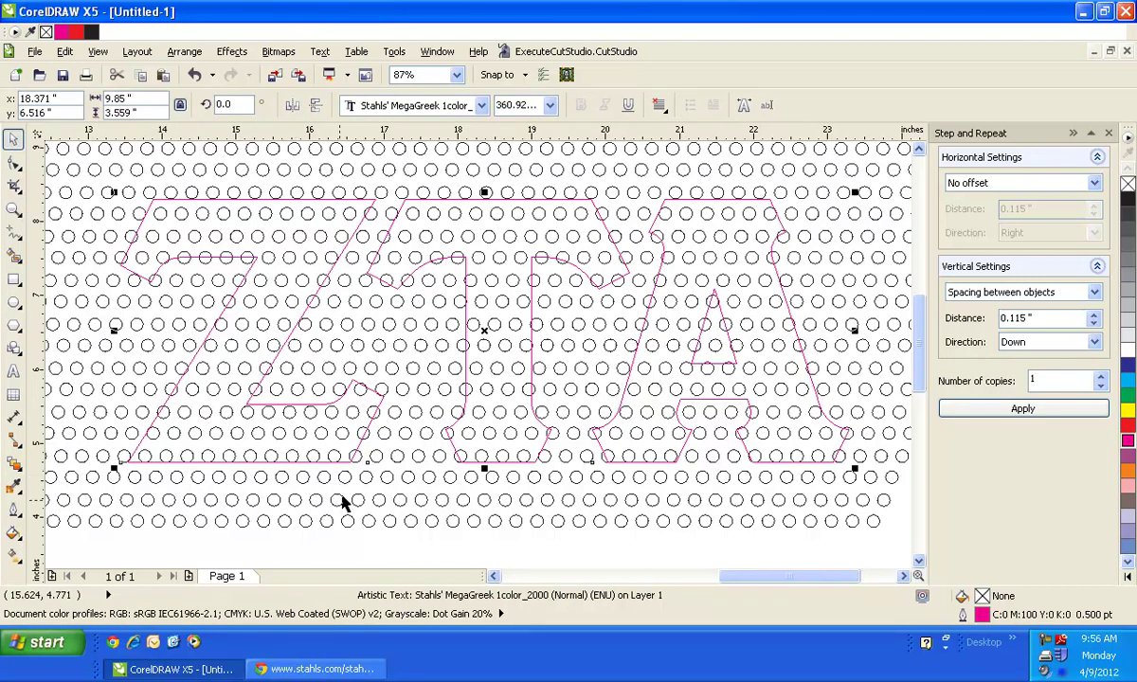
click(343, 503)
click(343, 504)
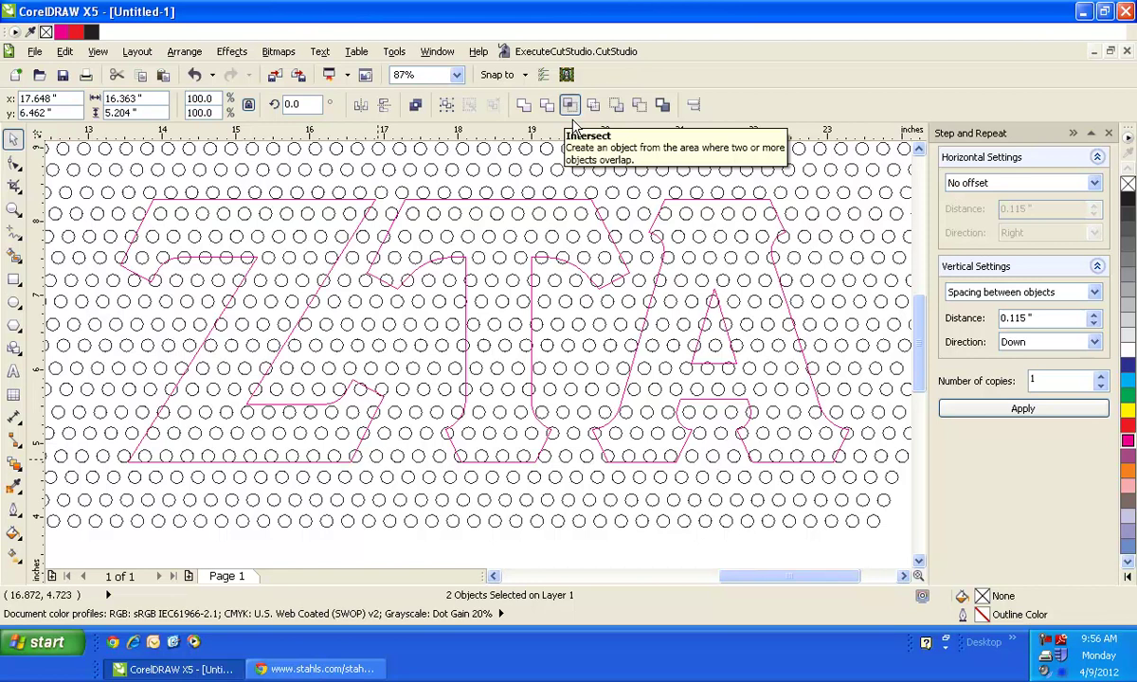
click(568, 106)
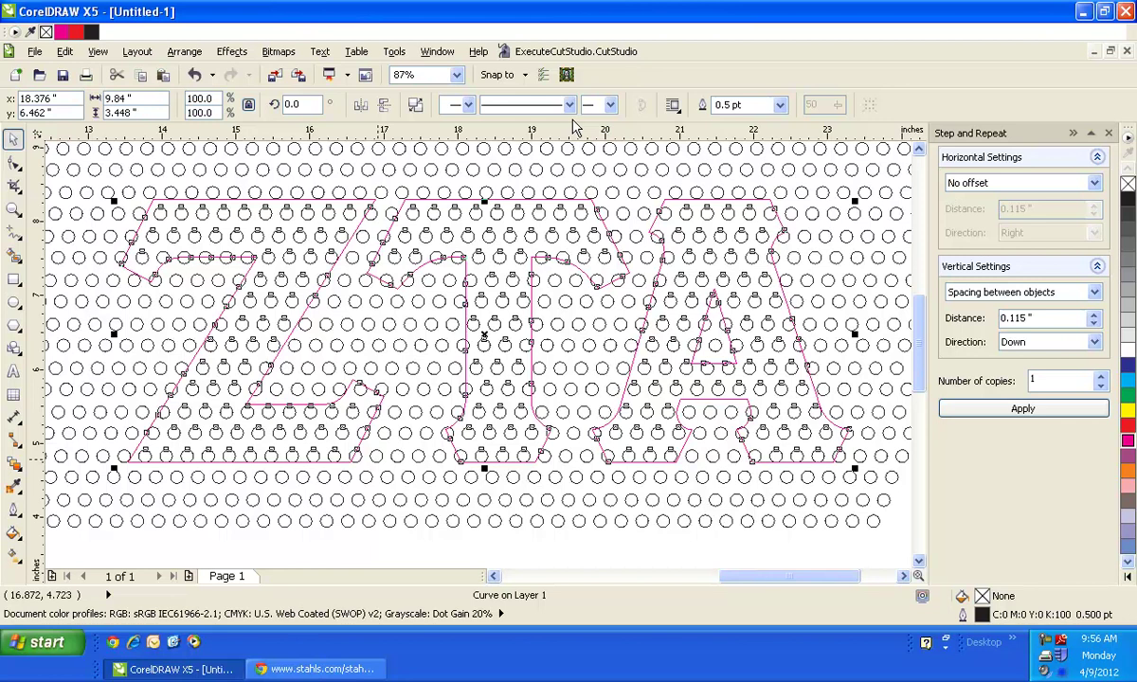
- Delete the original circle field, leaving the intersected circles inside the ZTA letters
click(432, 165)
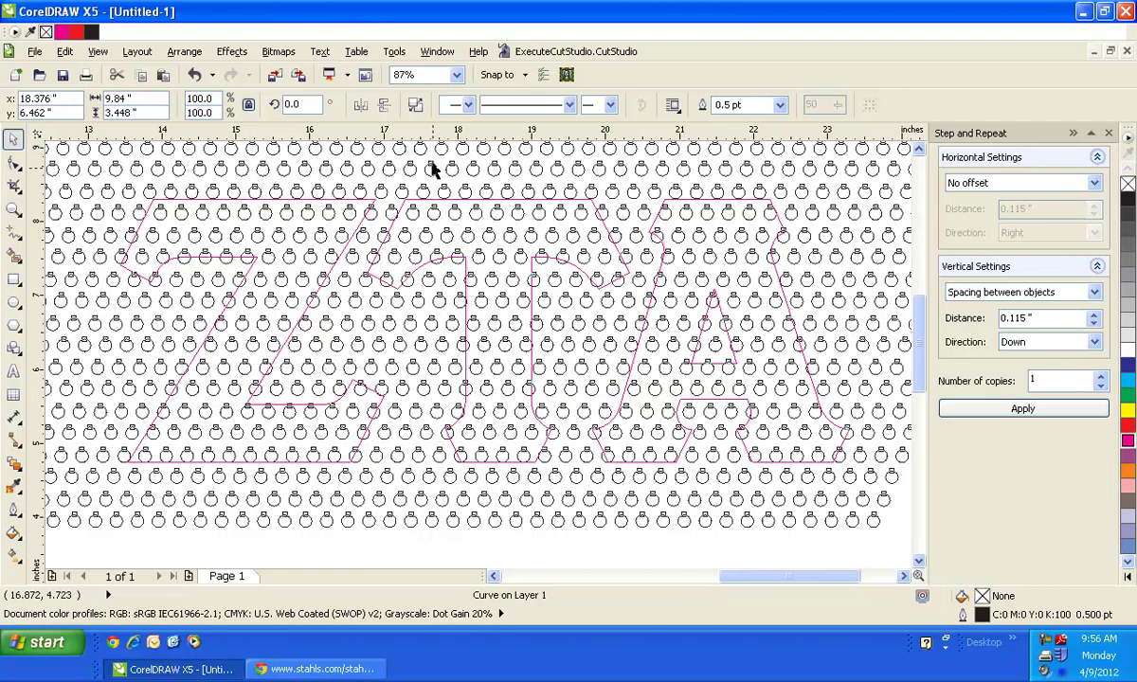
click(432, 164)
key(Delete)
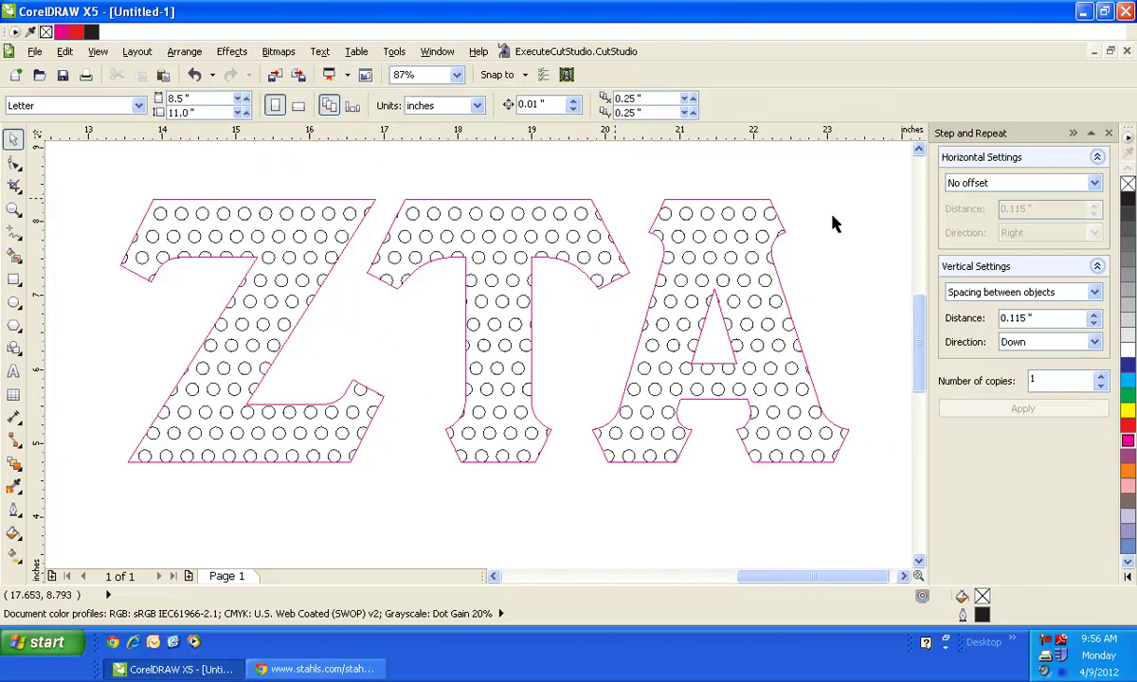
- Move the intersected circles into the blended ZTA outline, to about X 18.45, Y 11.36 inches, and delete the leftover ZTA text outline
click(15, 210)
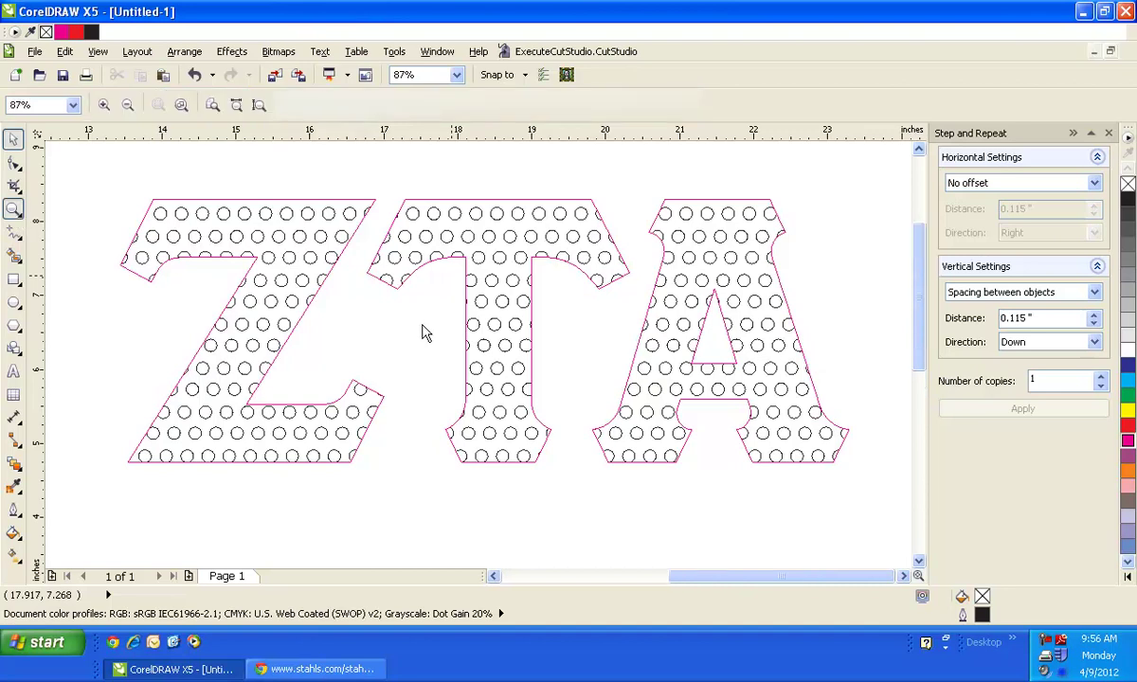
right_click(422, 325)
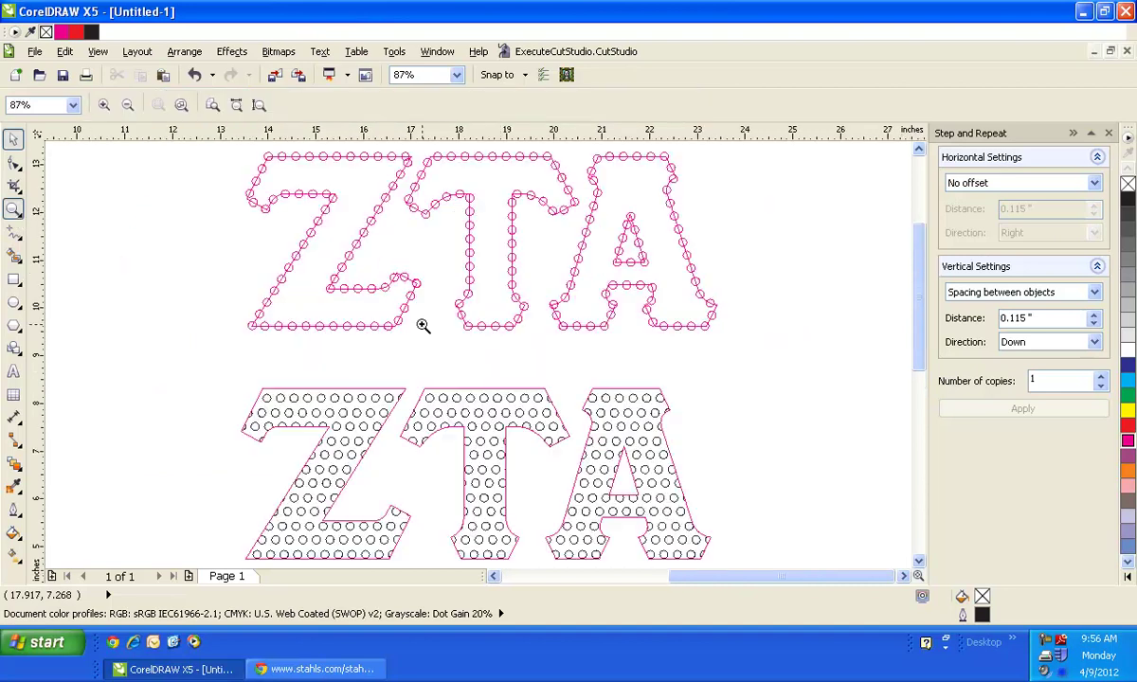
click(807, 356)
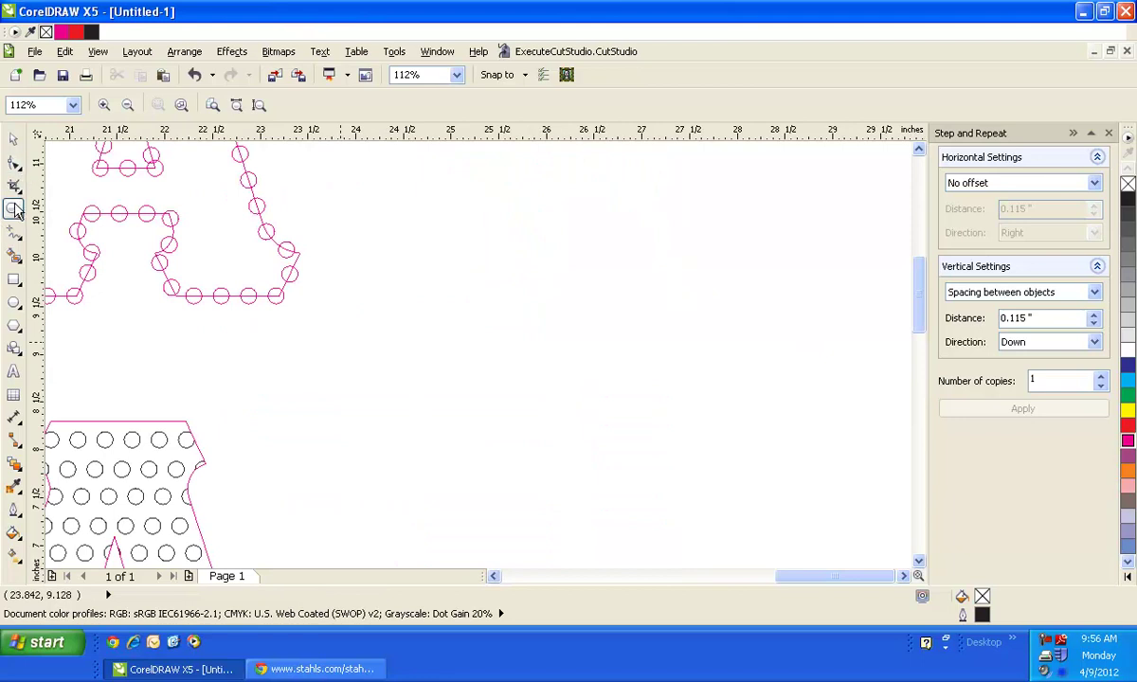
key(F3)
click(13, 138)
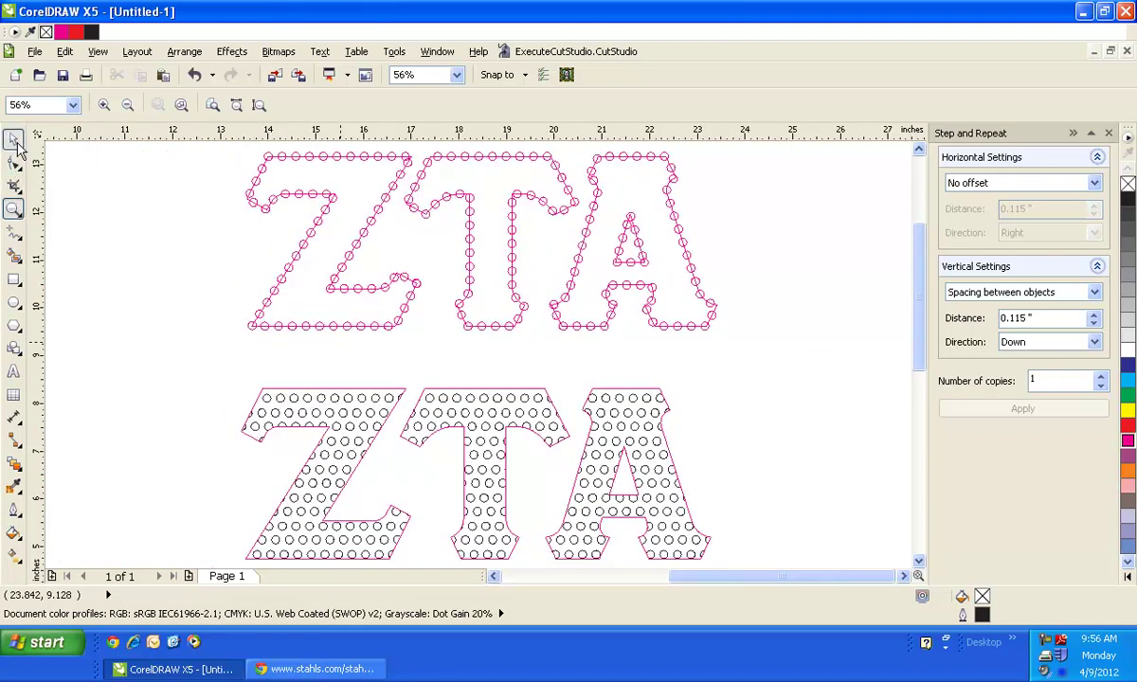
click(315, 402)
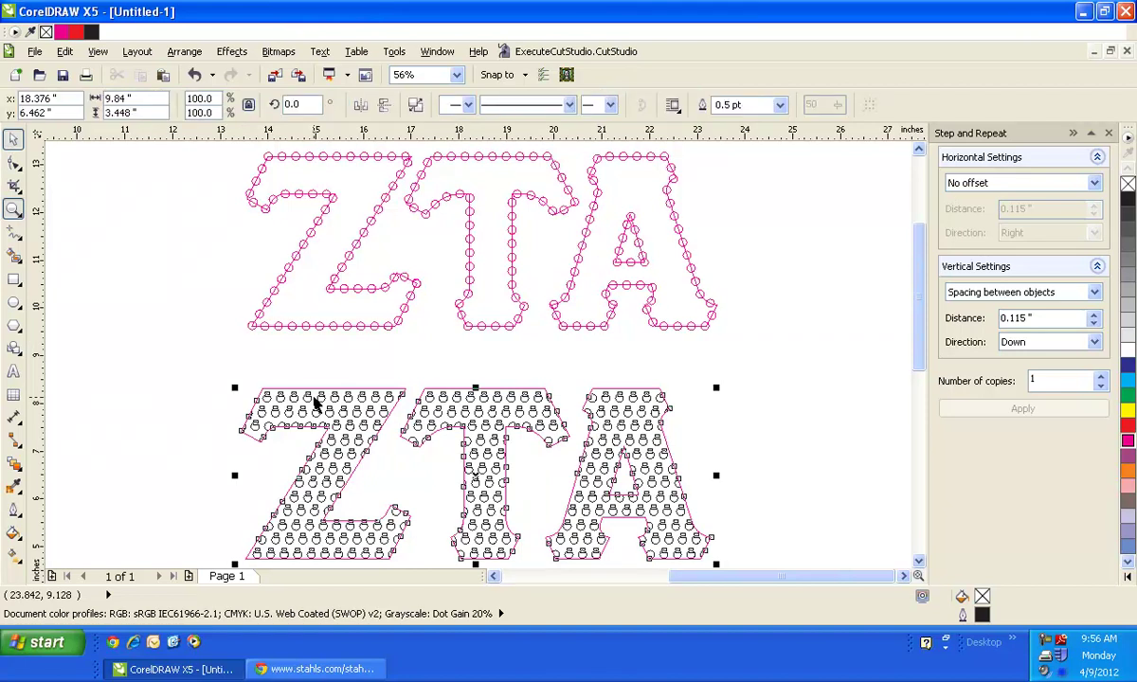
drag(481, 476, 516, 242)
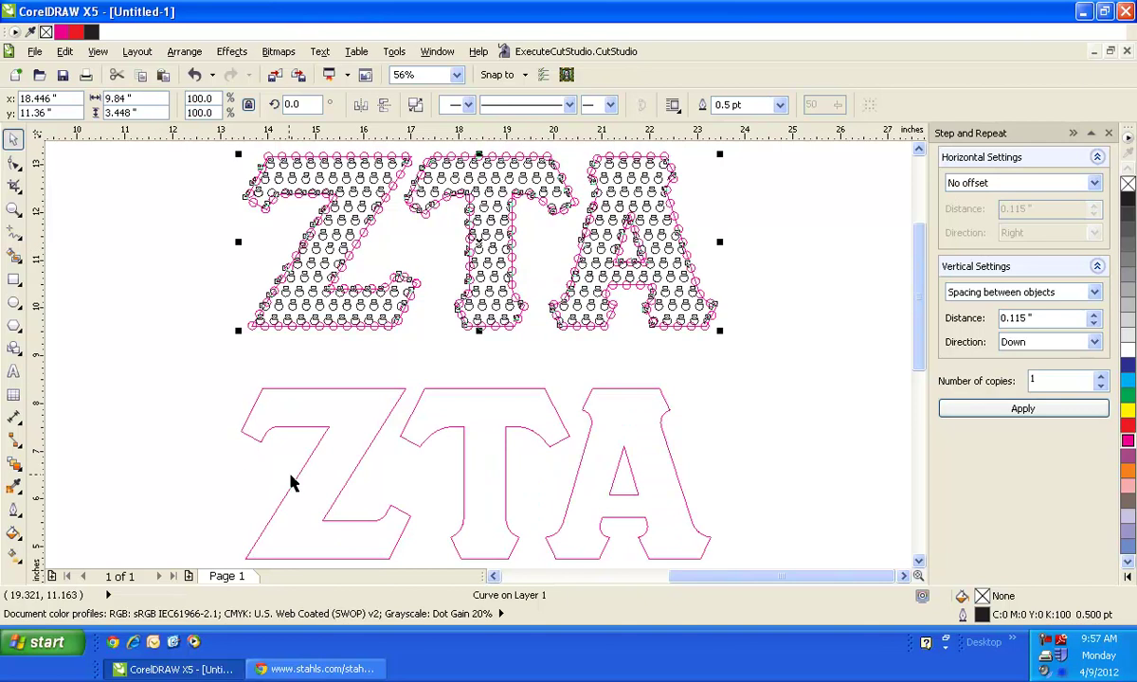
click(322, 459)
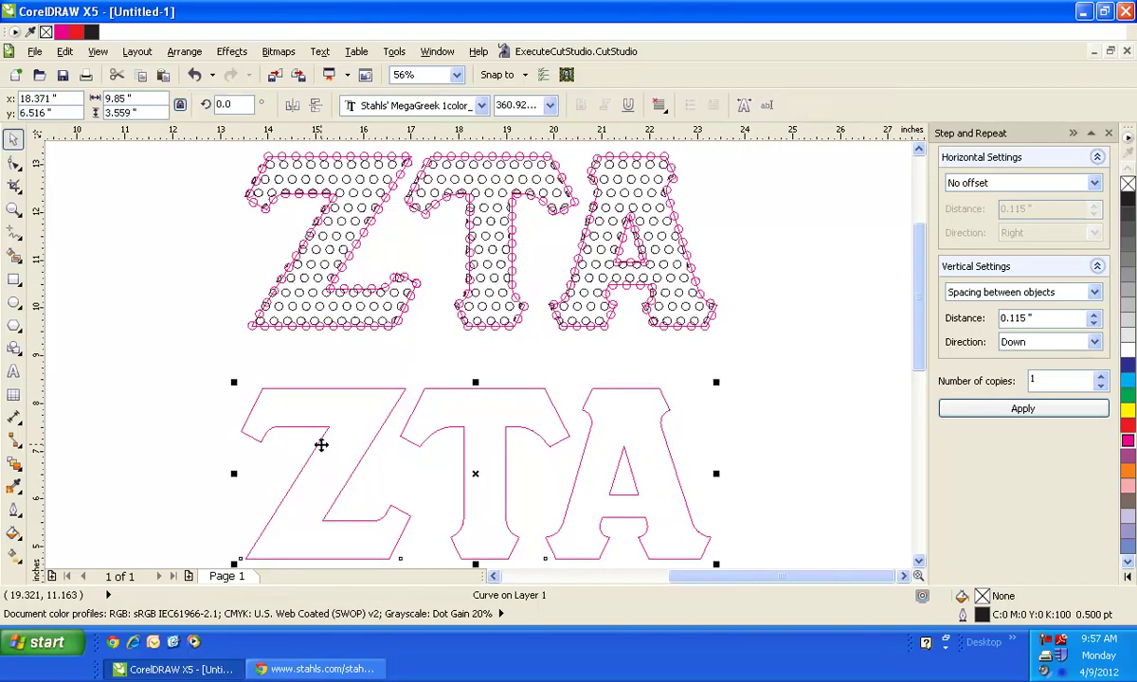
key(Delete)
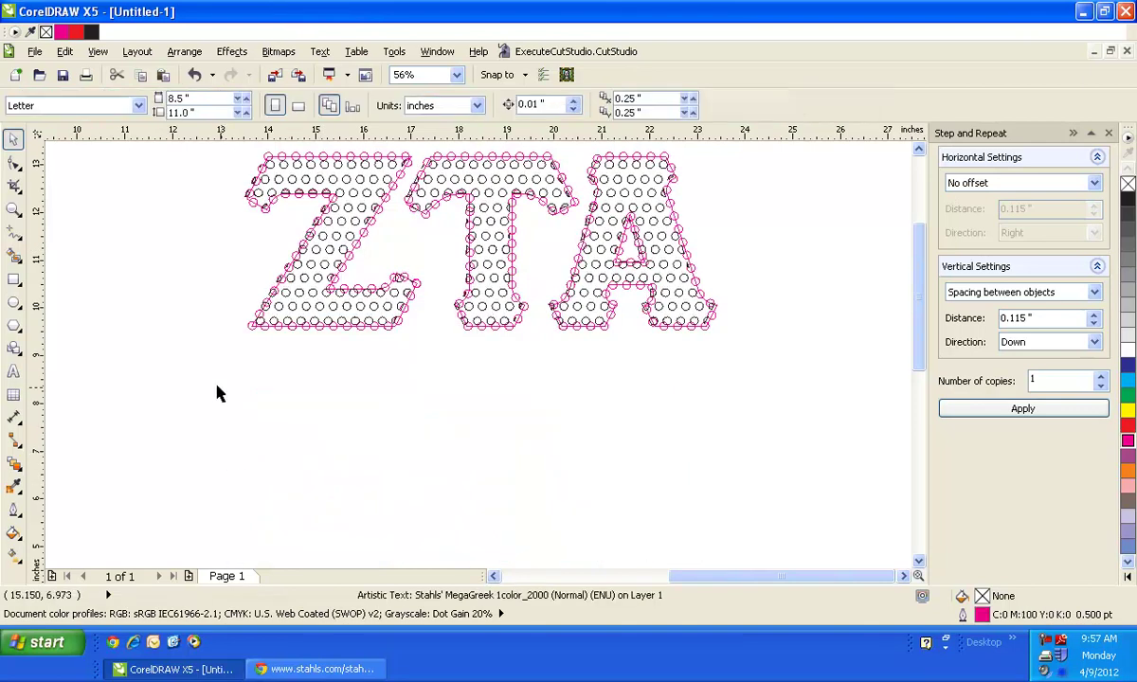
- Nudge the circle fill within the blended ZTA outline to X 18.496, Y 11.34 inches
click(13, 210)
drag(748, 401, 241, 170)
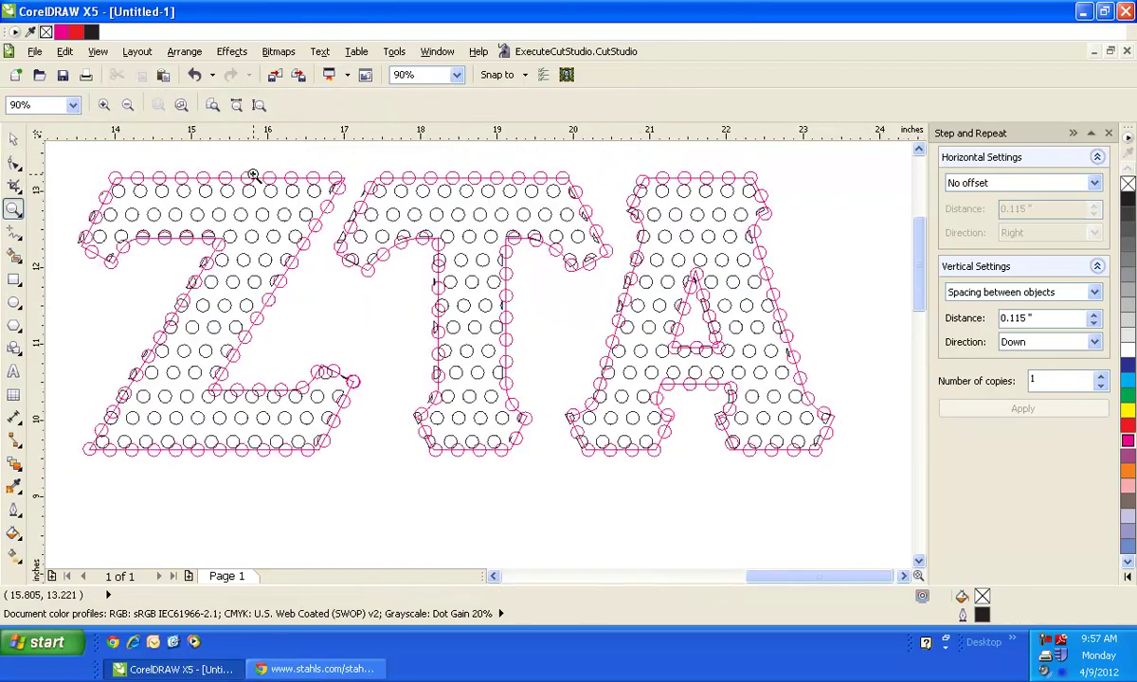
click(13, 138)
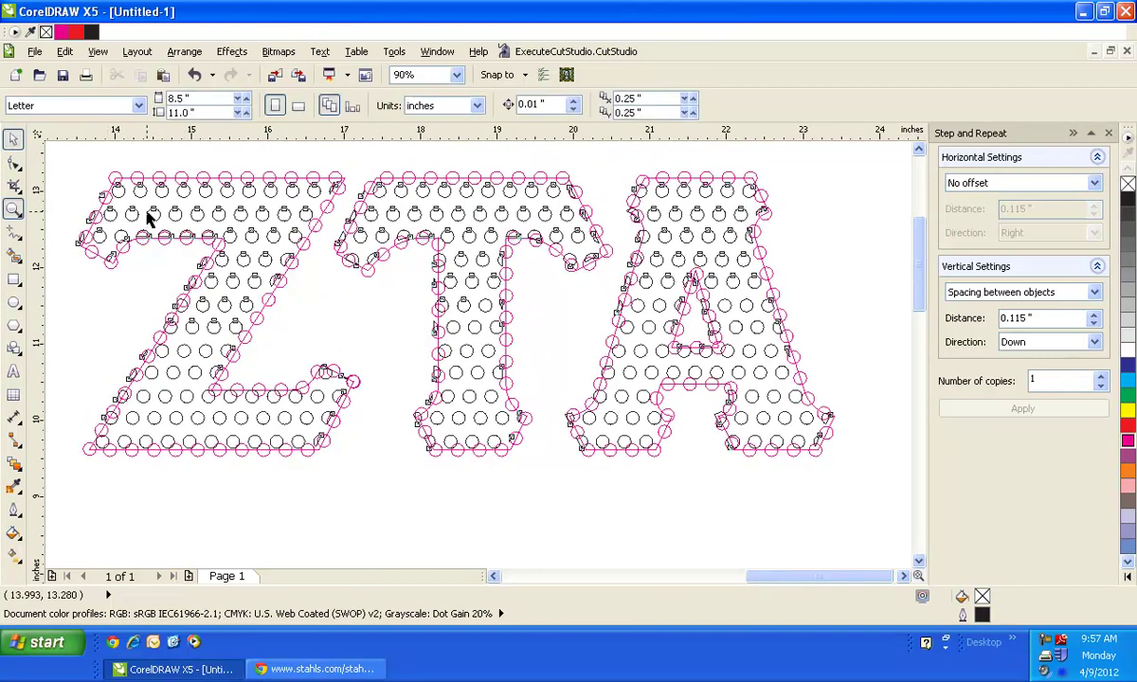
click(147, 217)
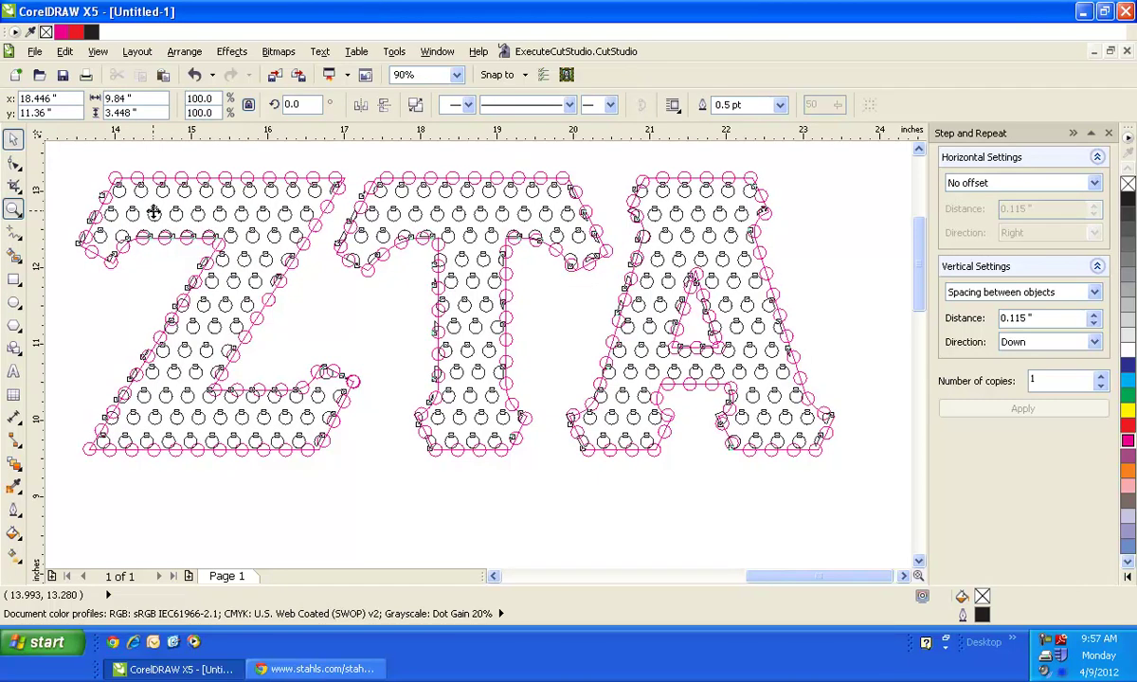
key(Down)
key(Down)
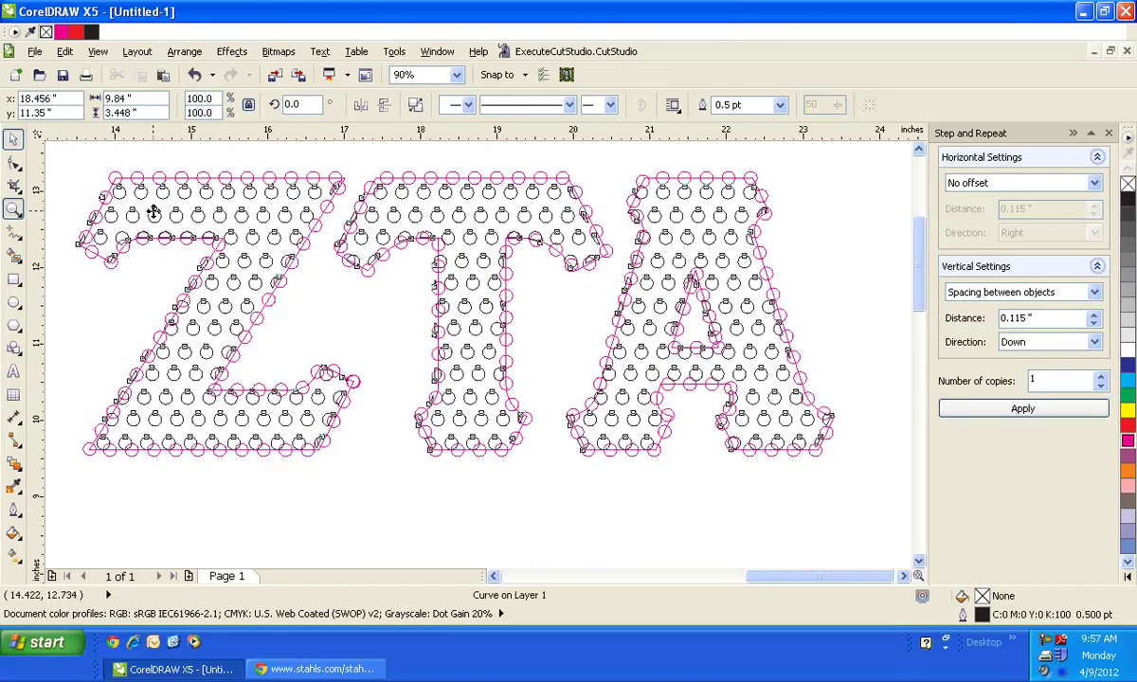
key(Left)
key(Left)
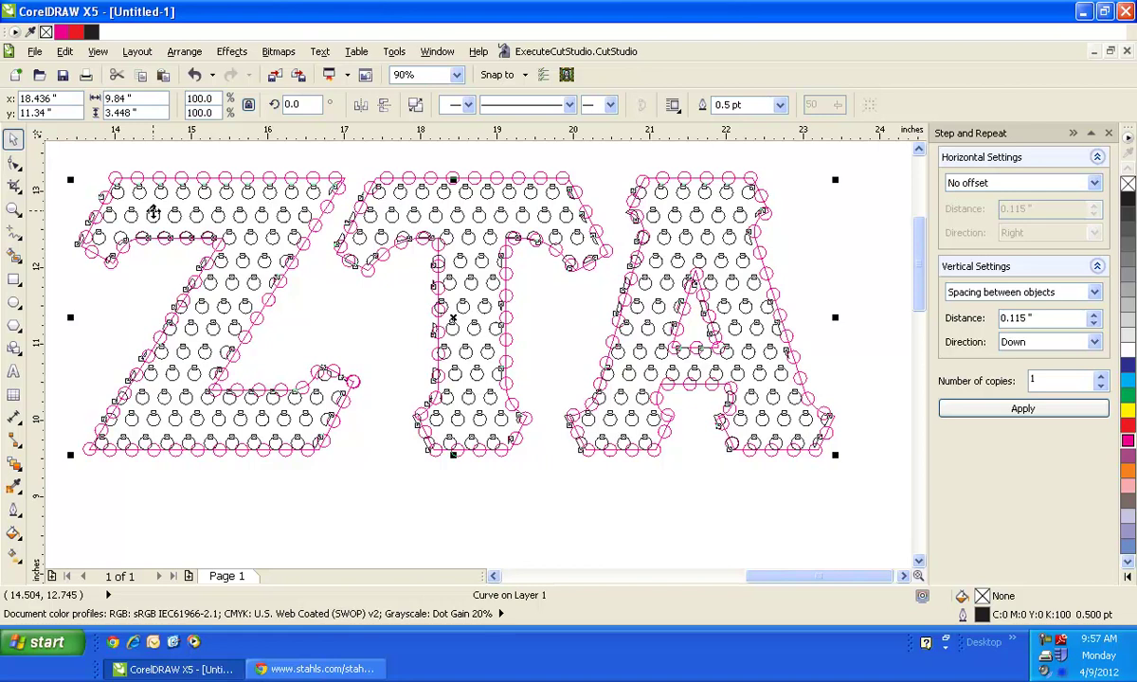
key(Right)
key(Right)
key(Right)
key(Right)
key(Right)
key(Right)
key(Right)
key(Left)
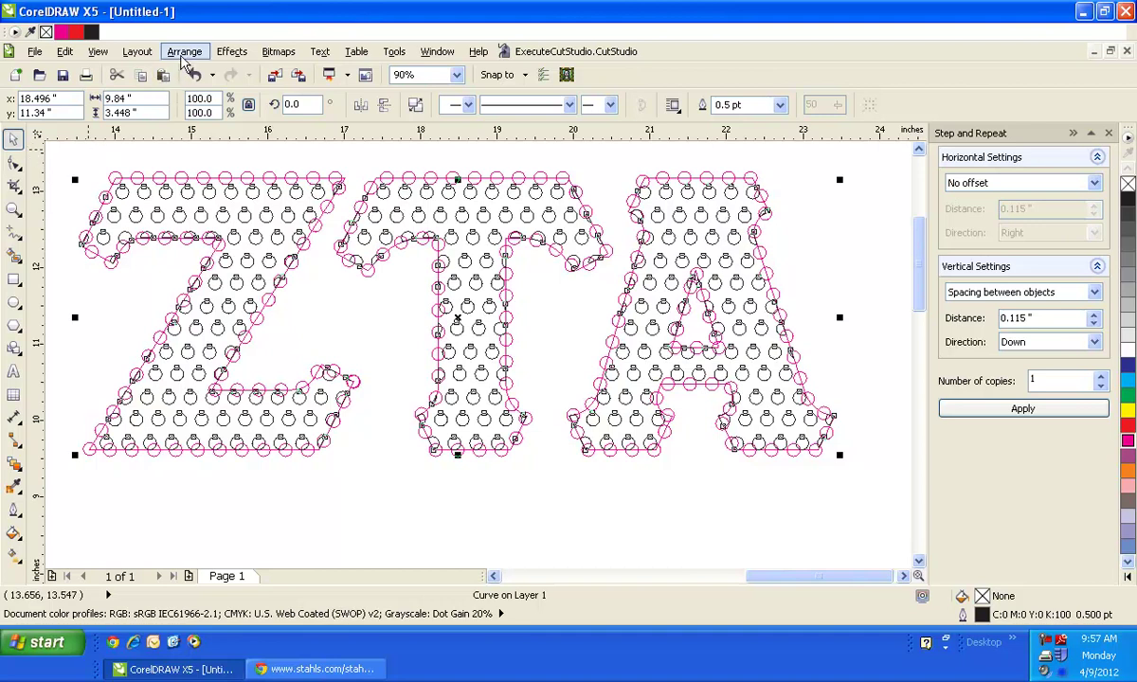
- Break the circle fill curve apart and select a single circle inside the Z to check that it is separate
click(184, 55)
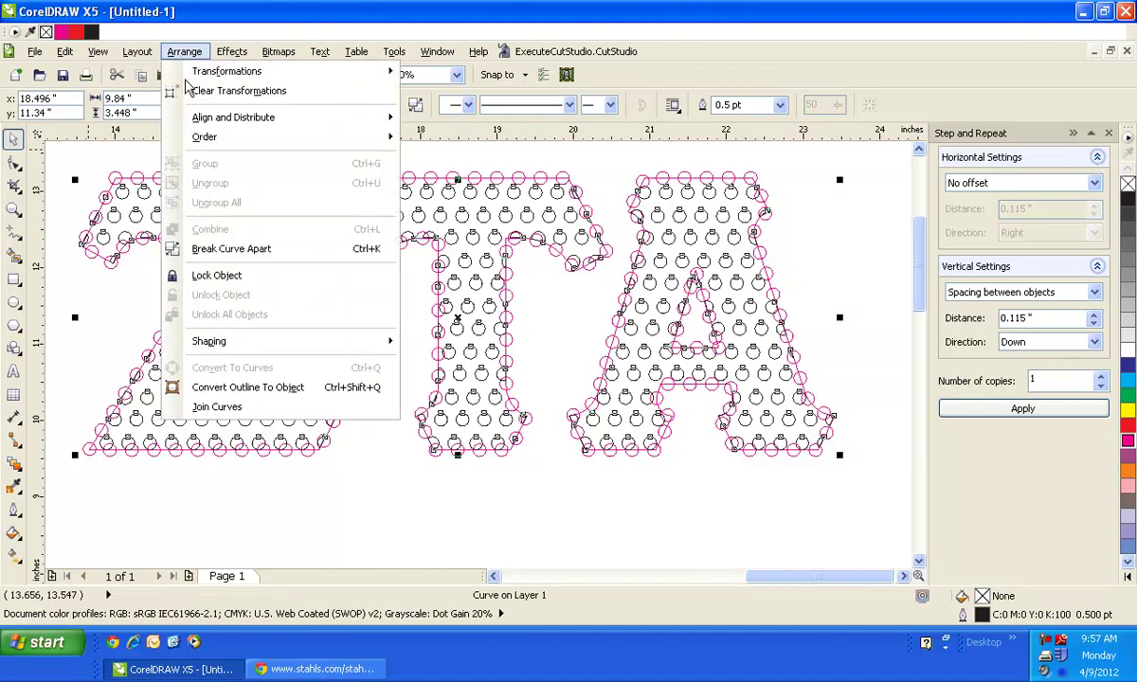
click(249, 251)
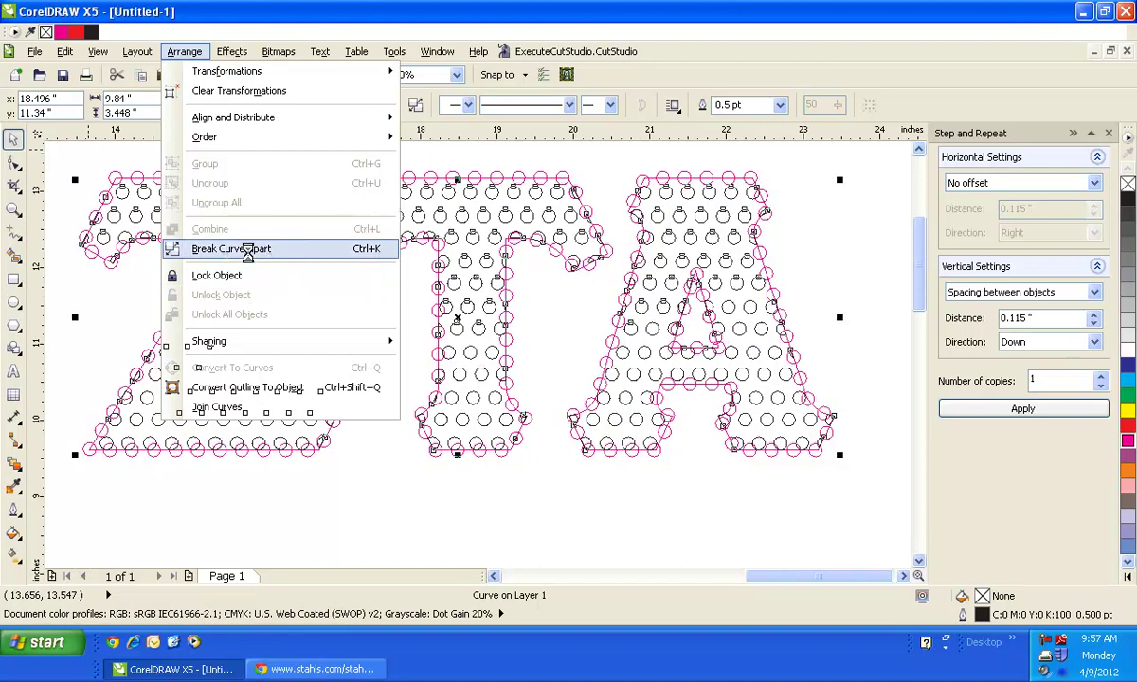
click(337, 474)
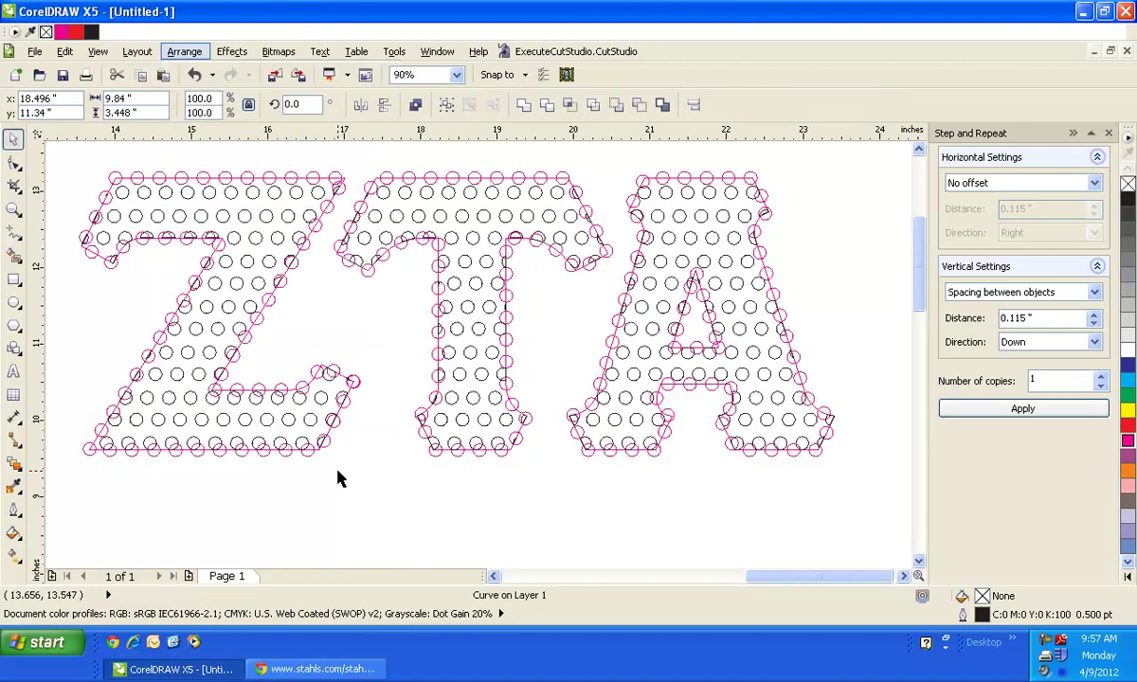
click(290, 427)
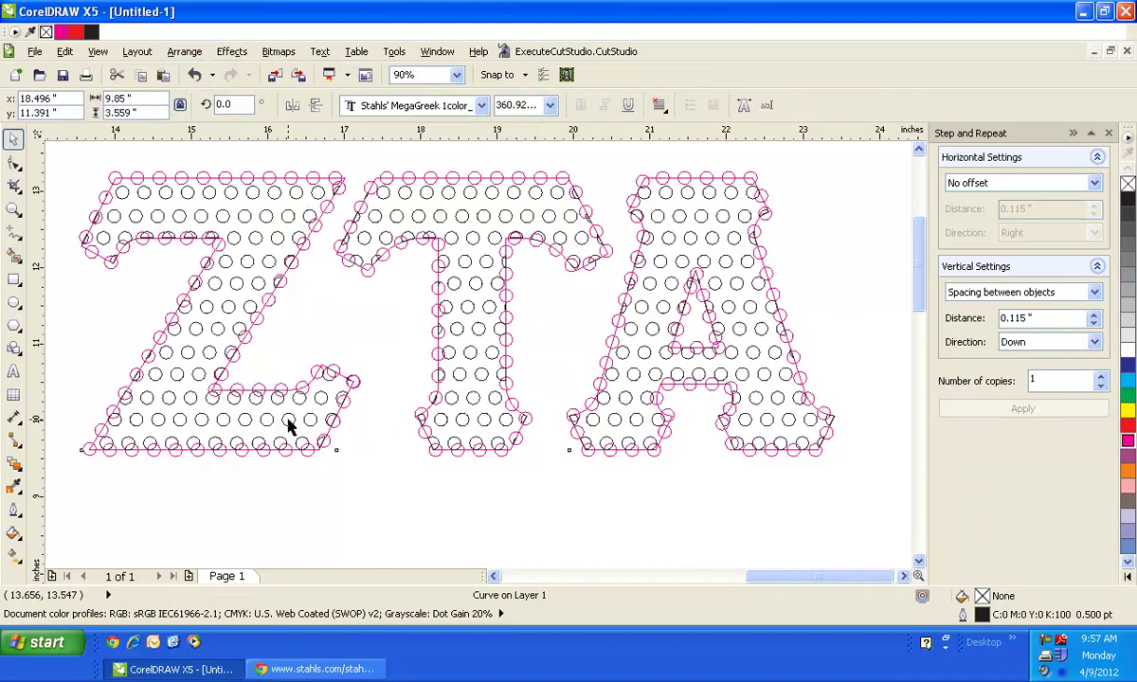
click(288, 419)
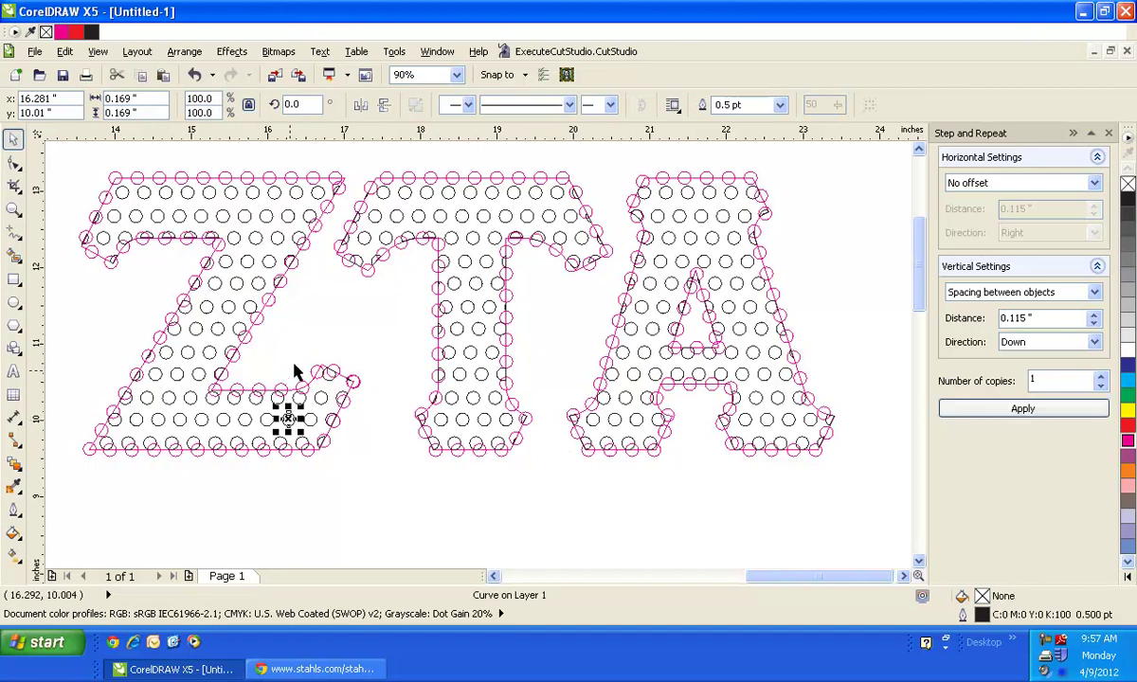
key(Escape)
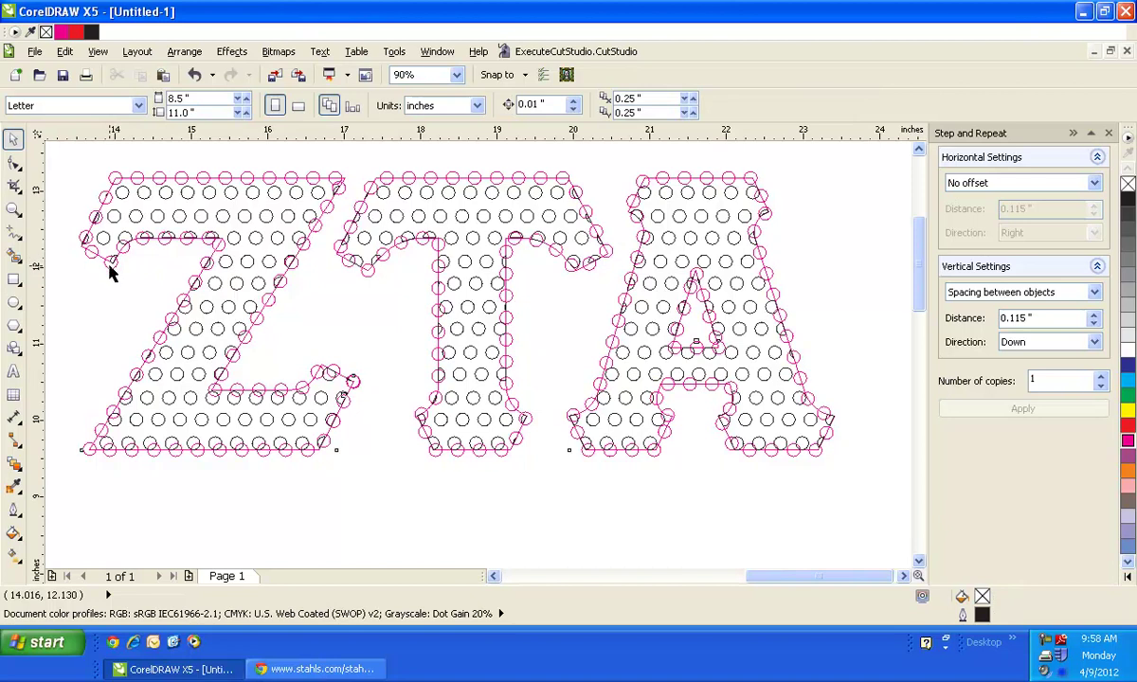
- Break the blended circle outline apart from its path and ungroup all of its circles
click(110, 270)
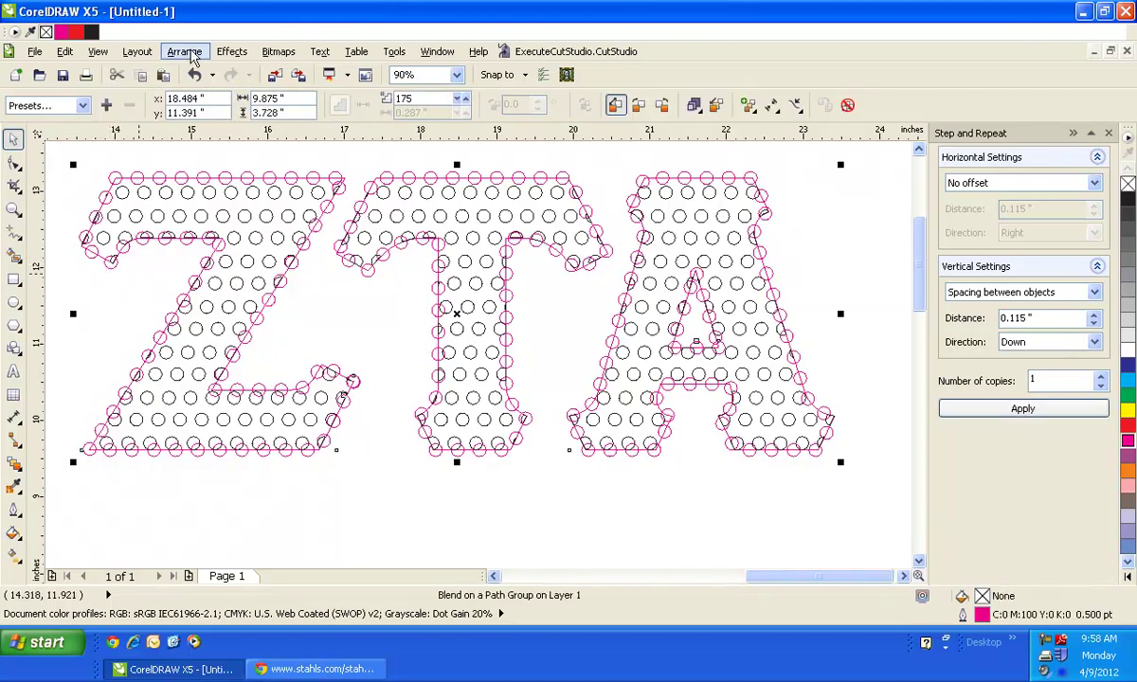
click(189, 55)
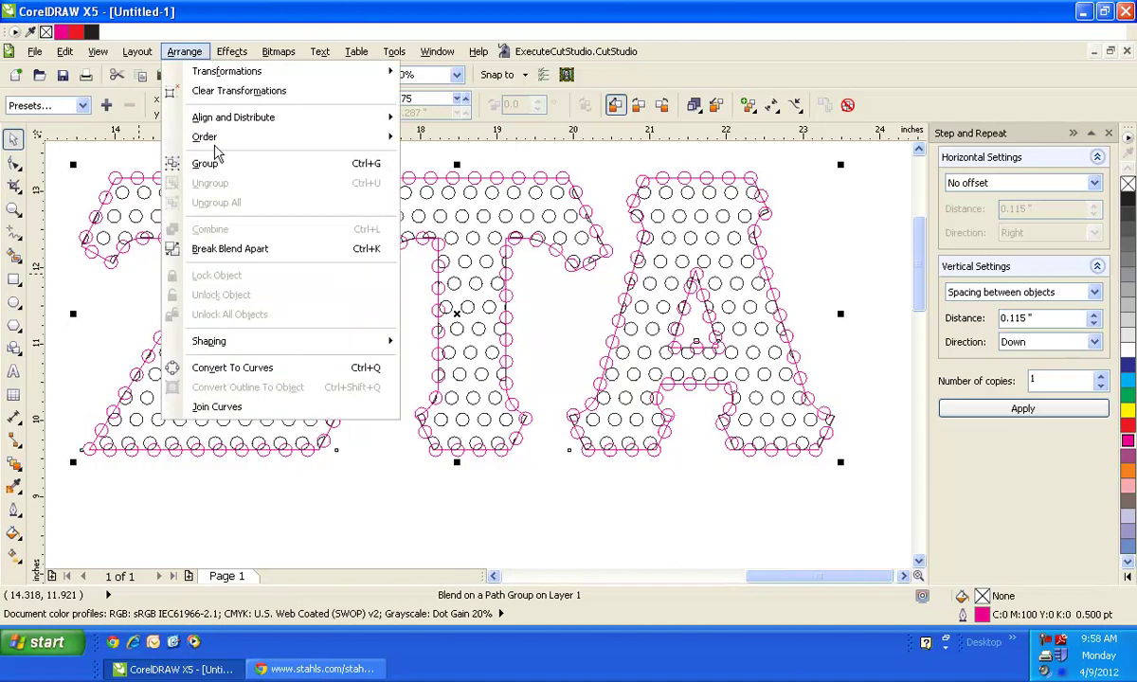
click(207, 251)
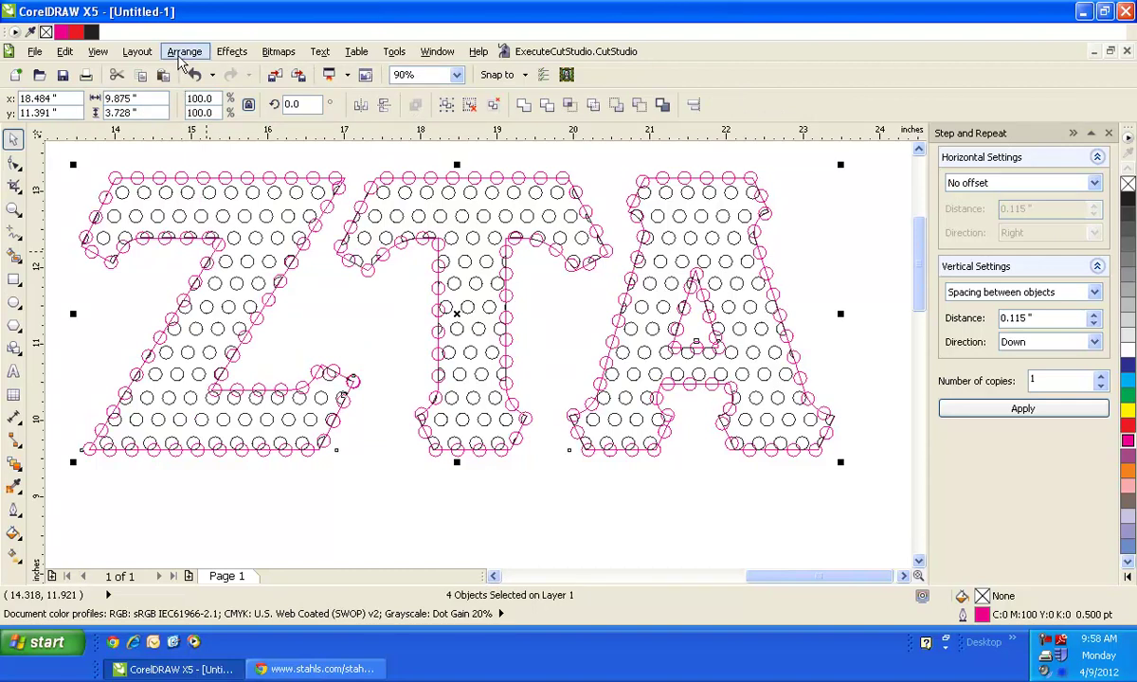
click(182, 57)
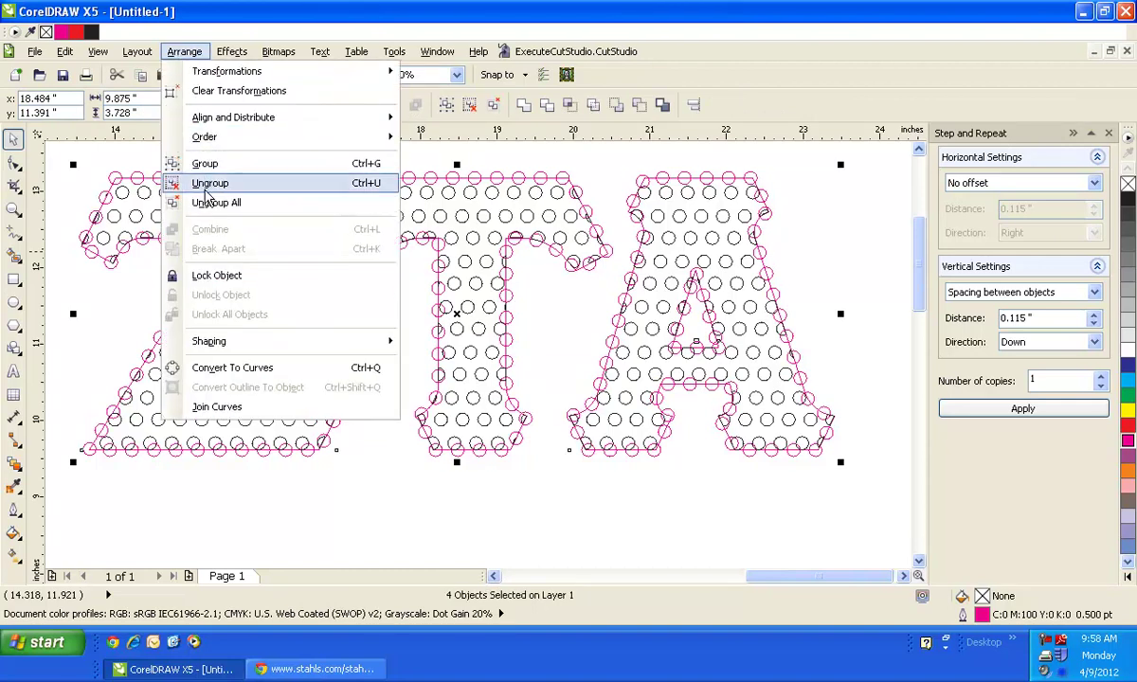
click(207, 205)
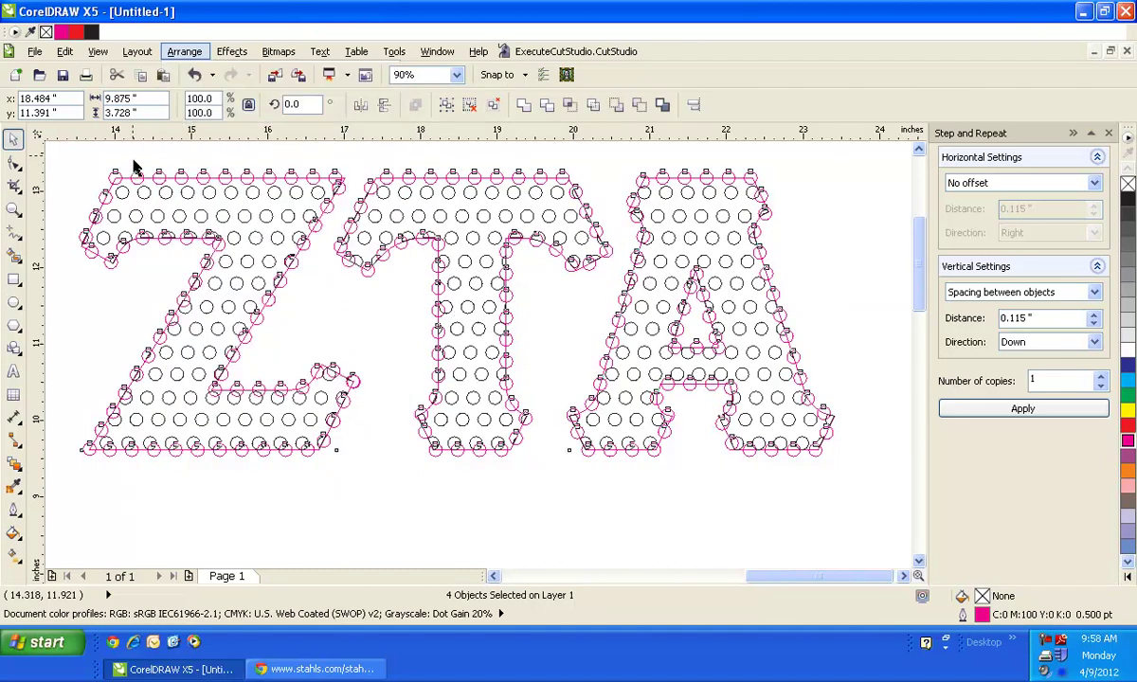
click(139, 177)
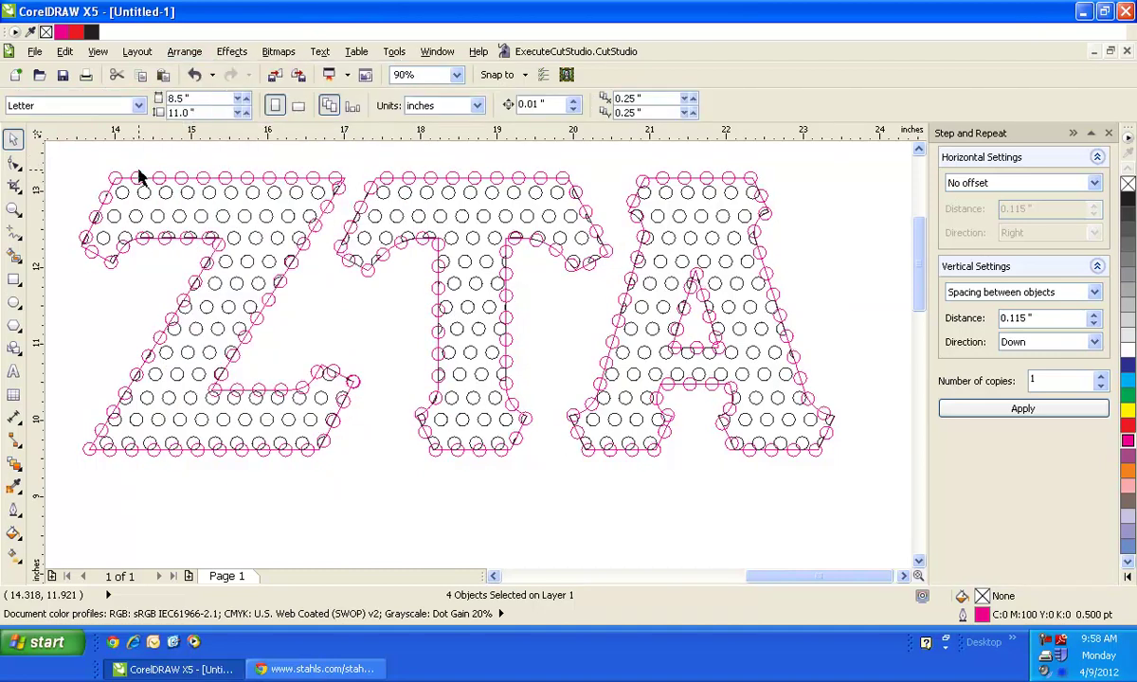
- Delete the two partial fill circles overlapping the outline circles on the left slanted edge of the Z's top bar
click(13, 211)
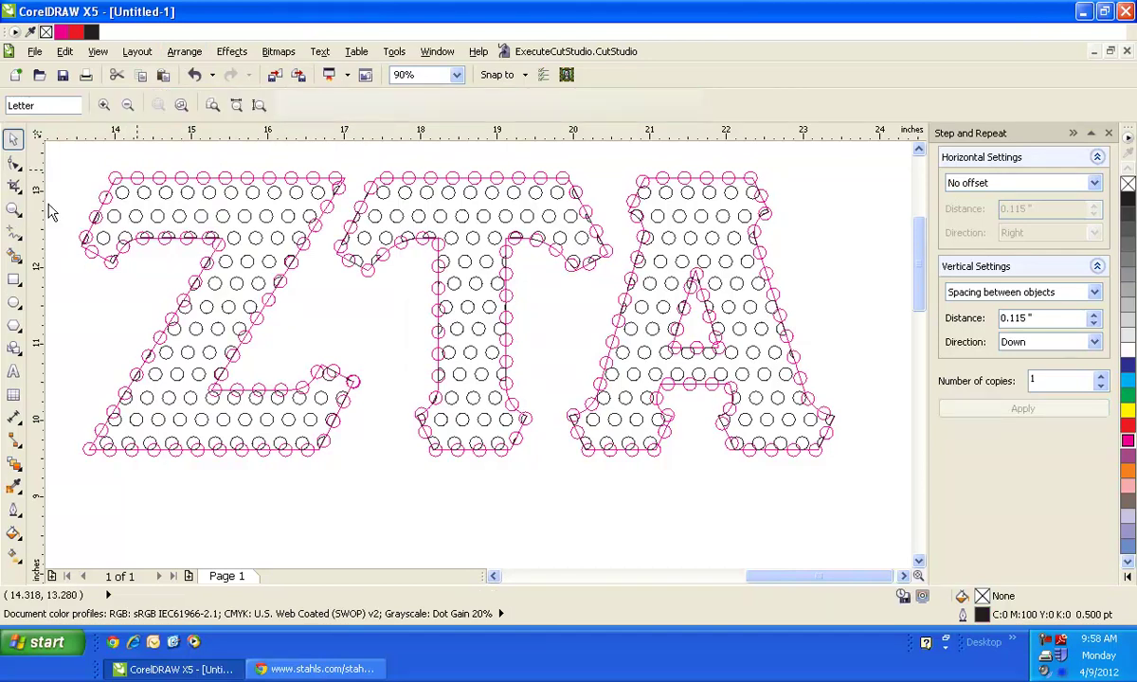
drag(65, 158, 363, 273)
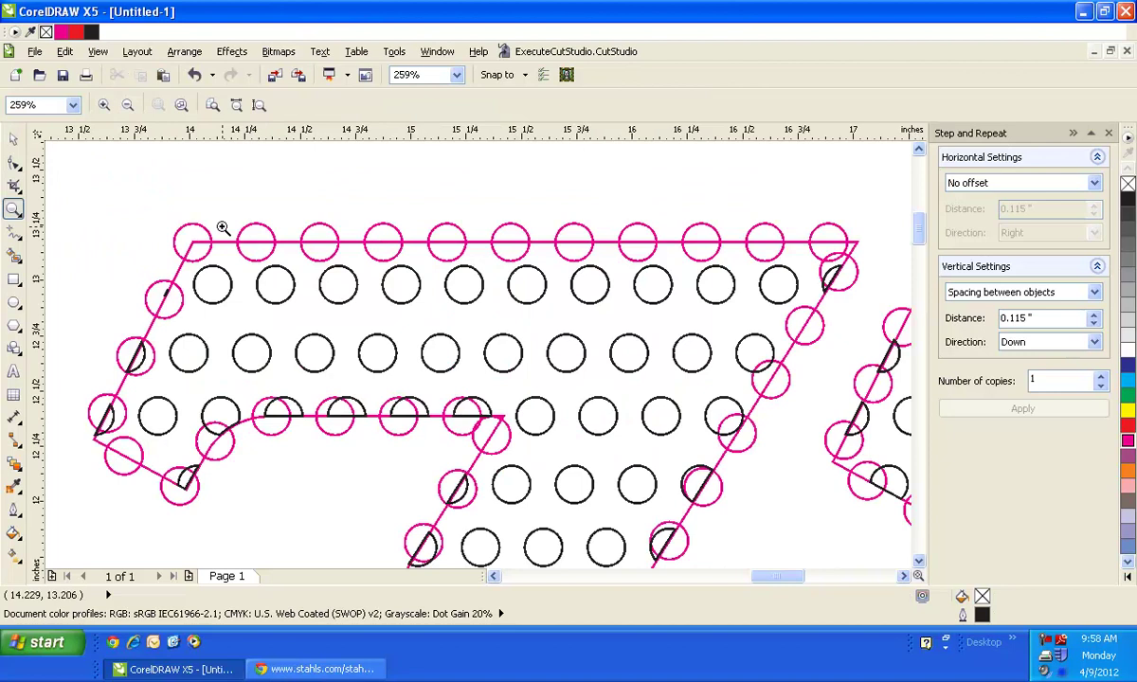
click(13, 138)
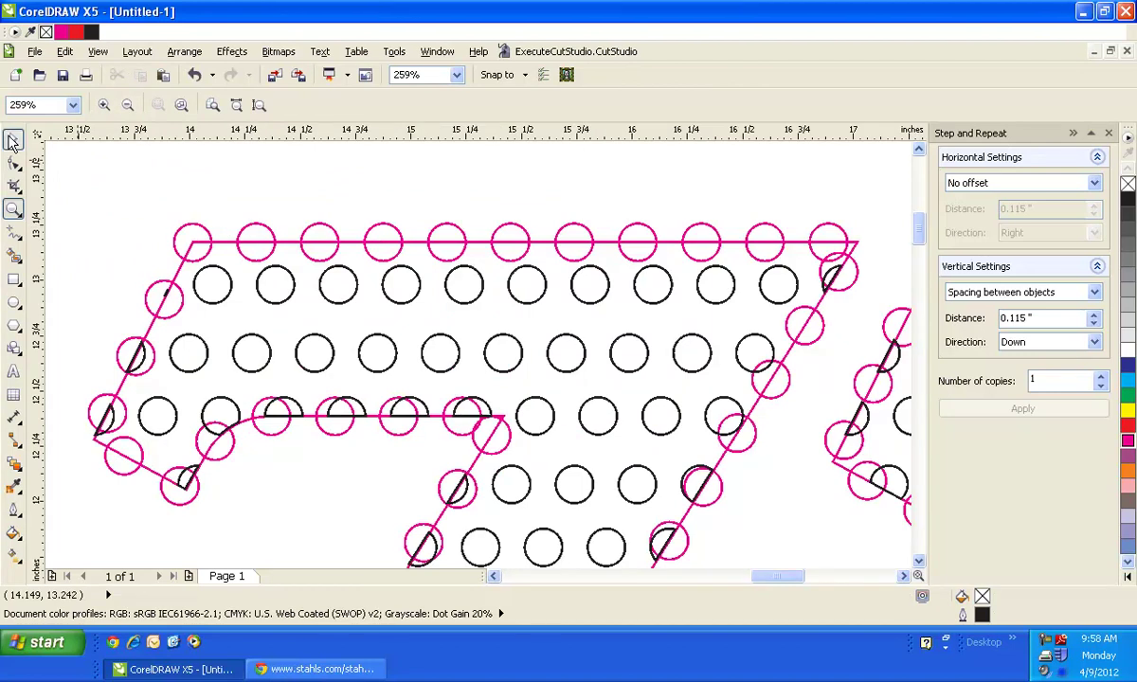
click(99, 436)
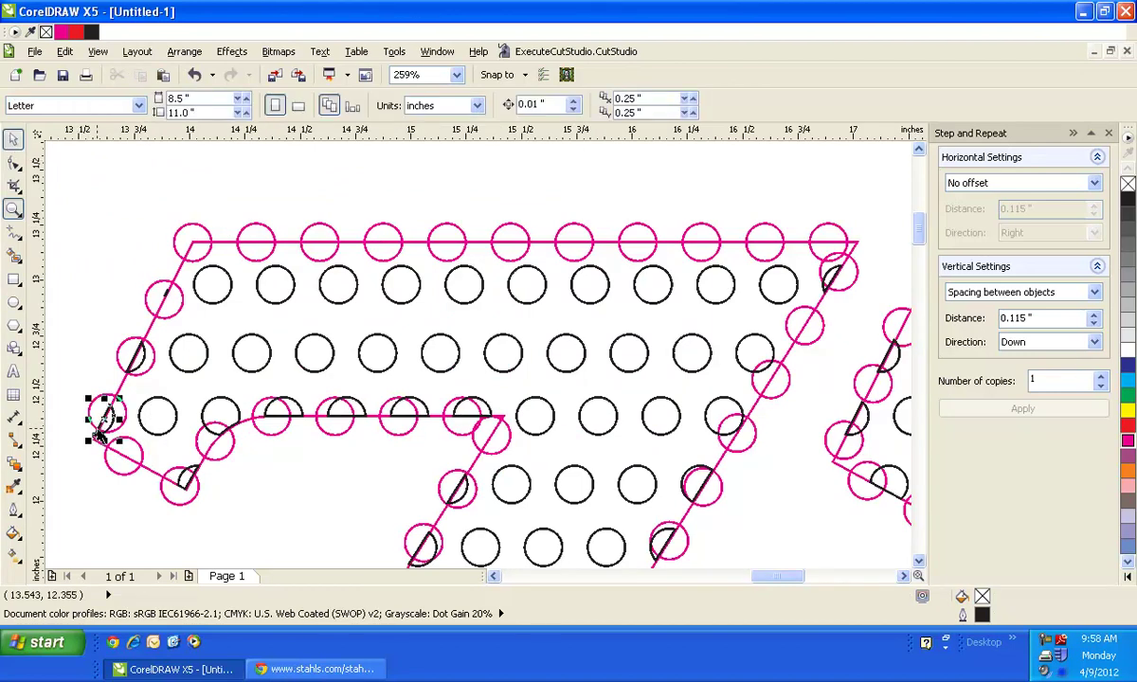
key(Delete)
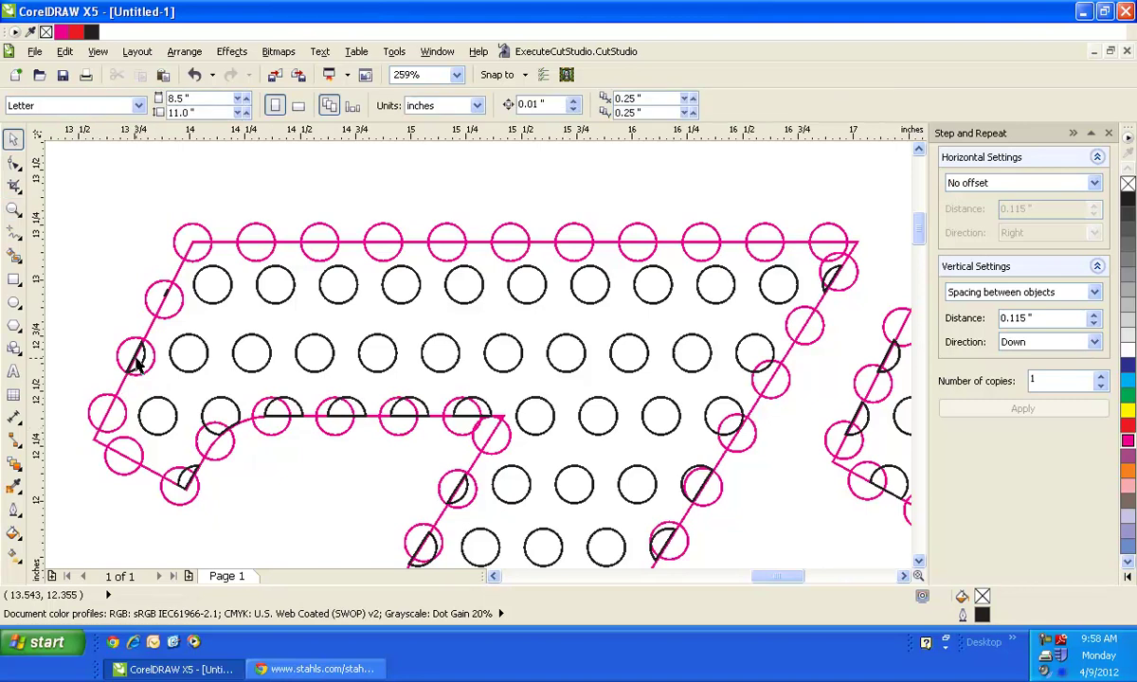
click(136, 360)
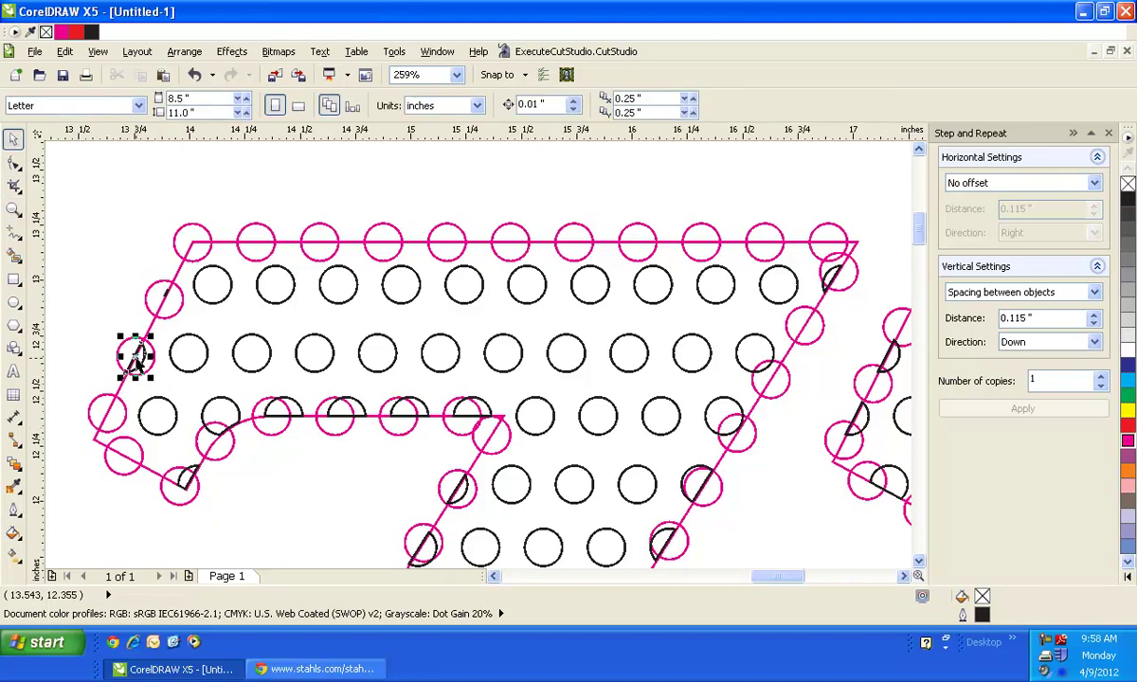
key(Delete)
click(163, 299)
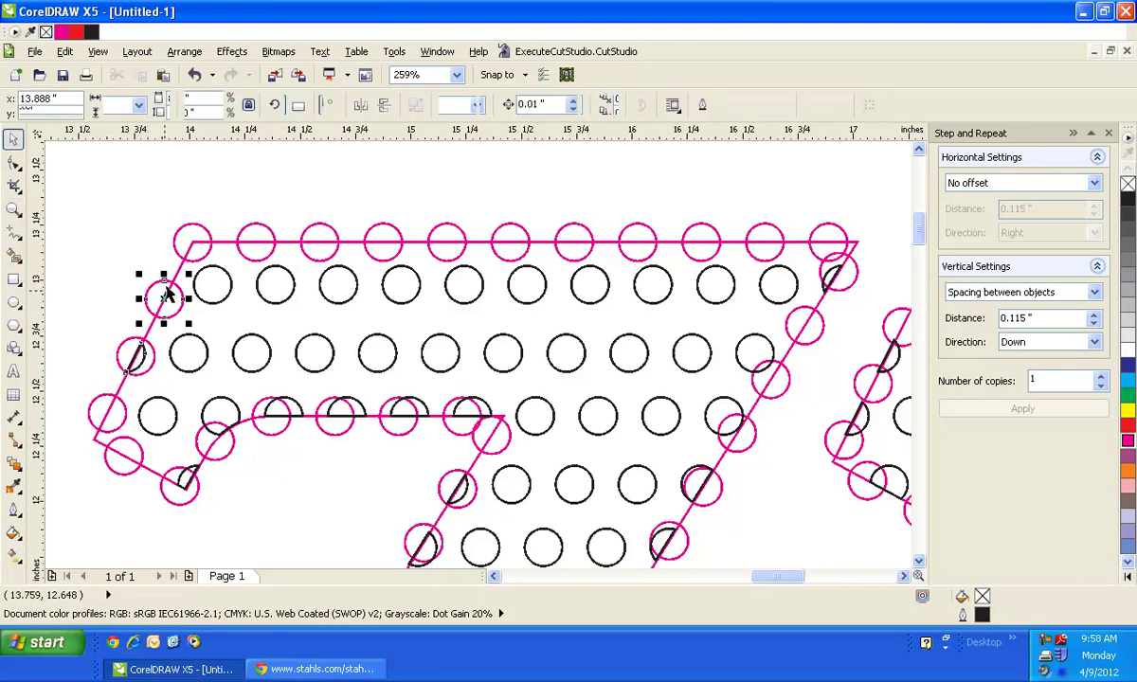
click(152, 240)
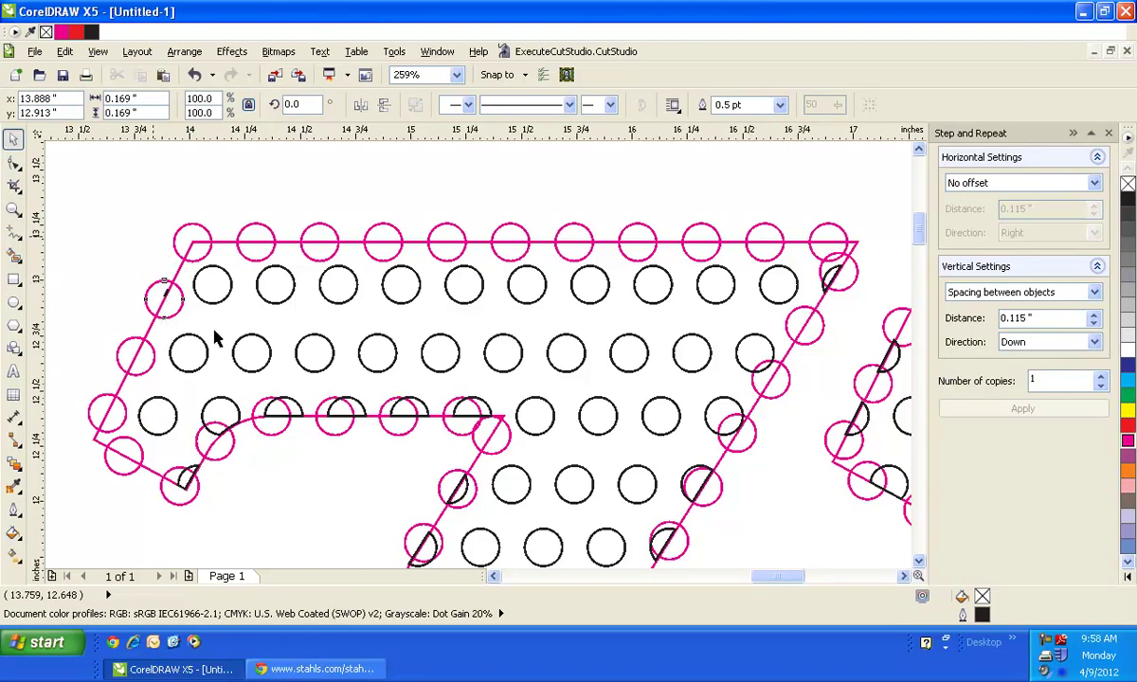
- Delete the partial and overlapping fill circles at the Z's upper-left tip and the first two half circles along the top bar's lower edge
click(192, 472)
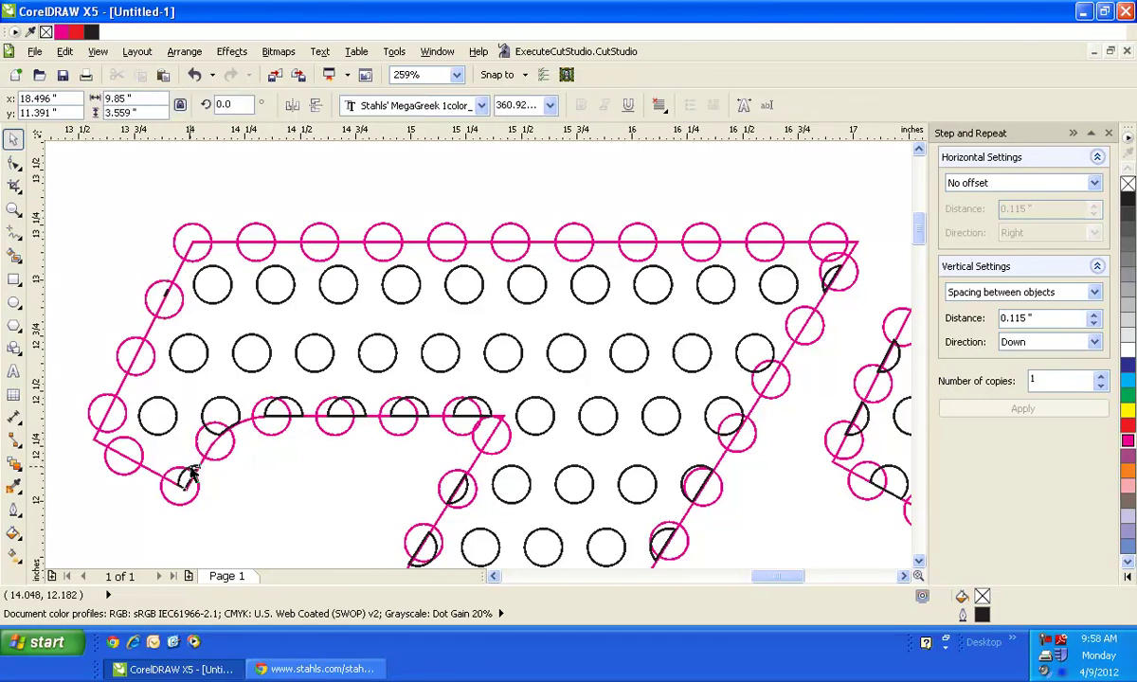
key(Delete)
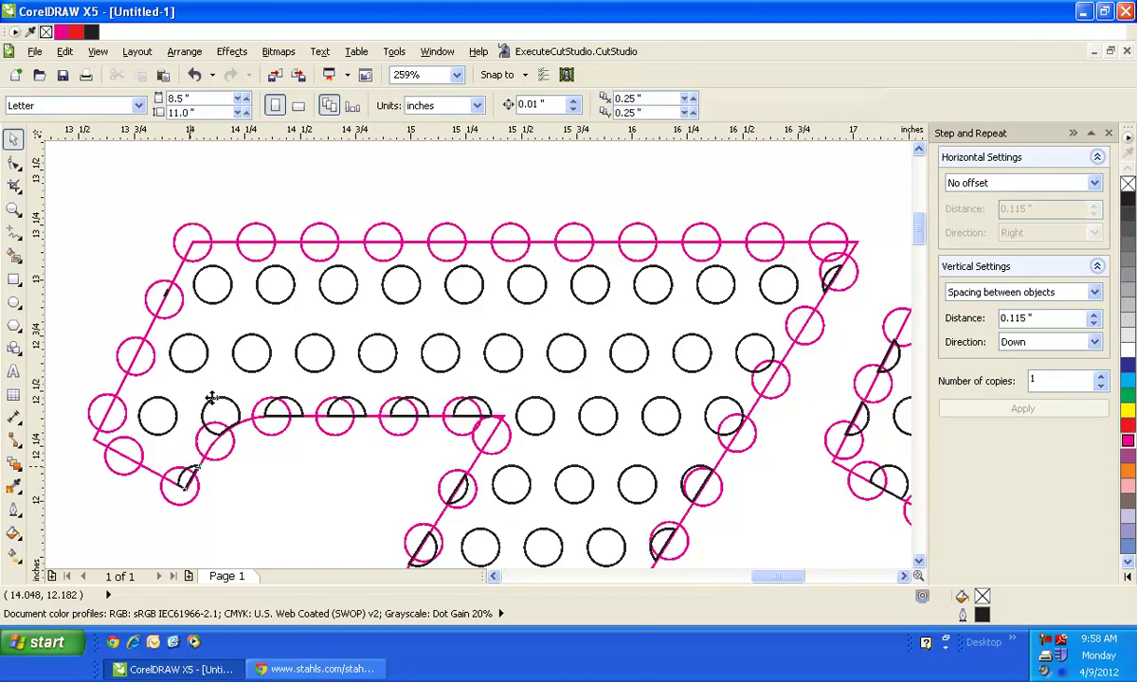
click(213, 399)
click(277, 395)
key(Delete)
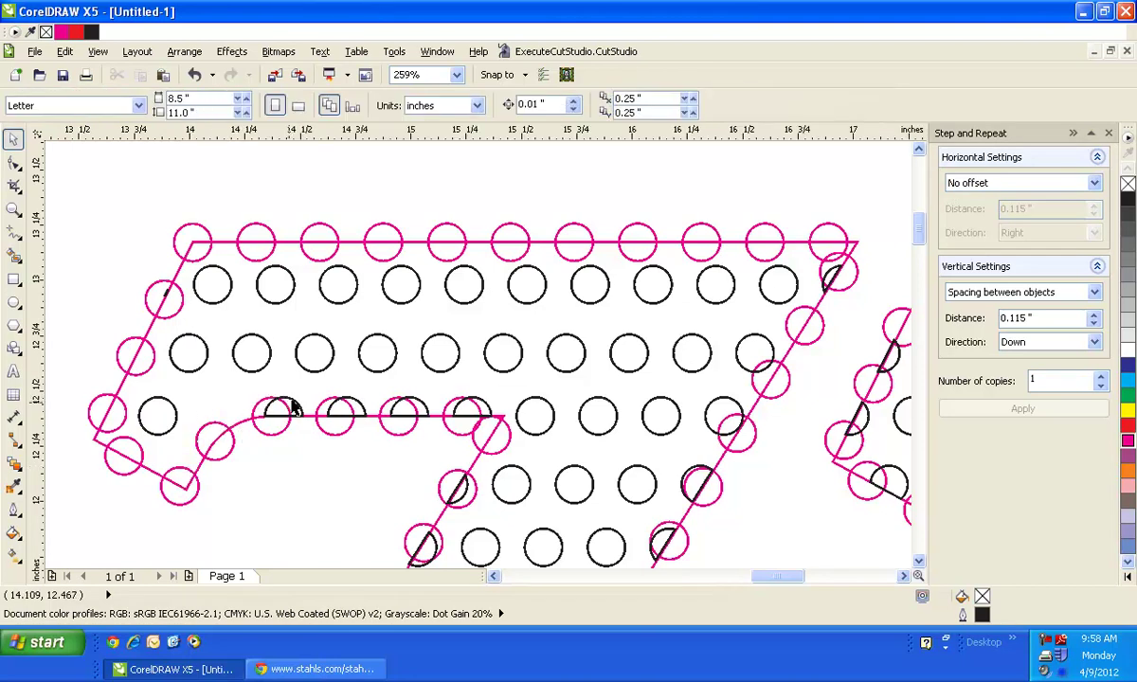
click(290, 400)
key(Delete)
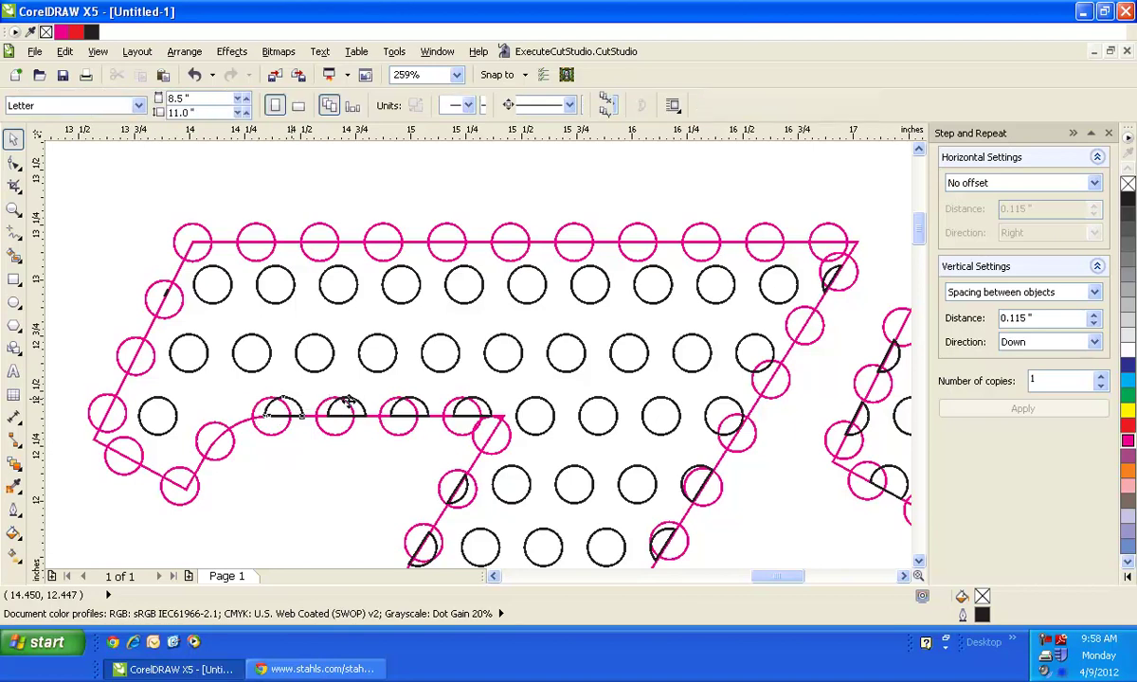
click(354, 404)
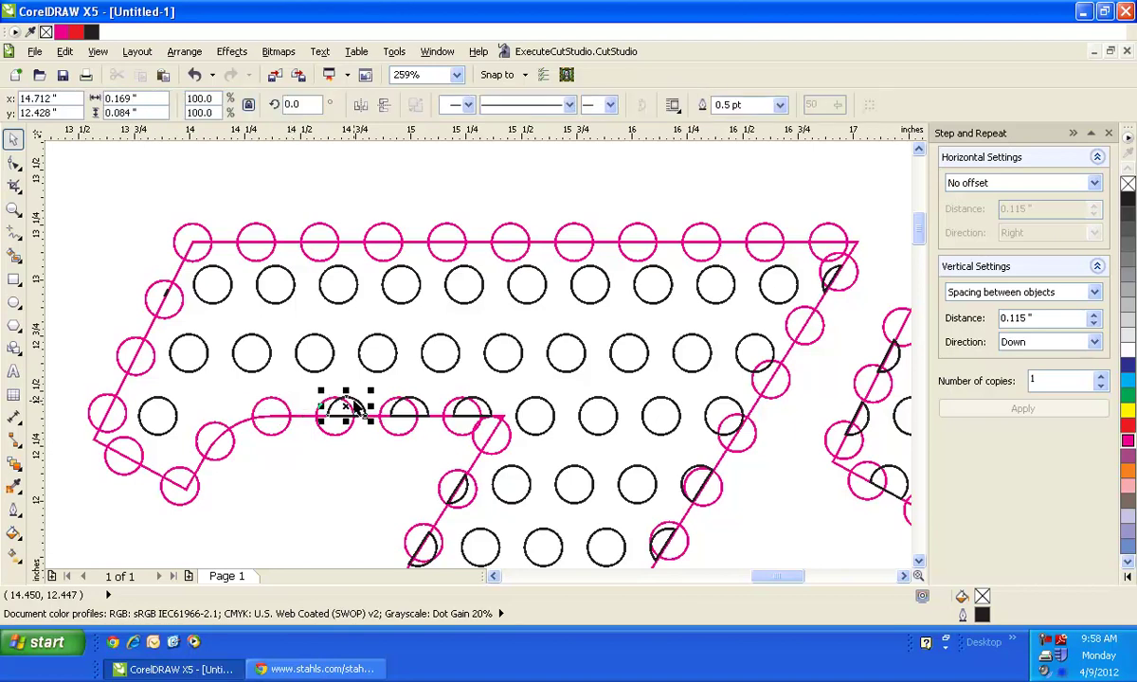
key(Delete)
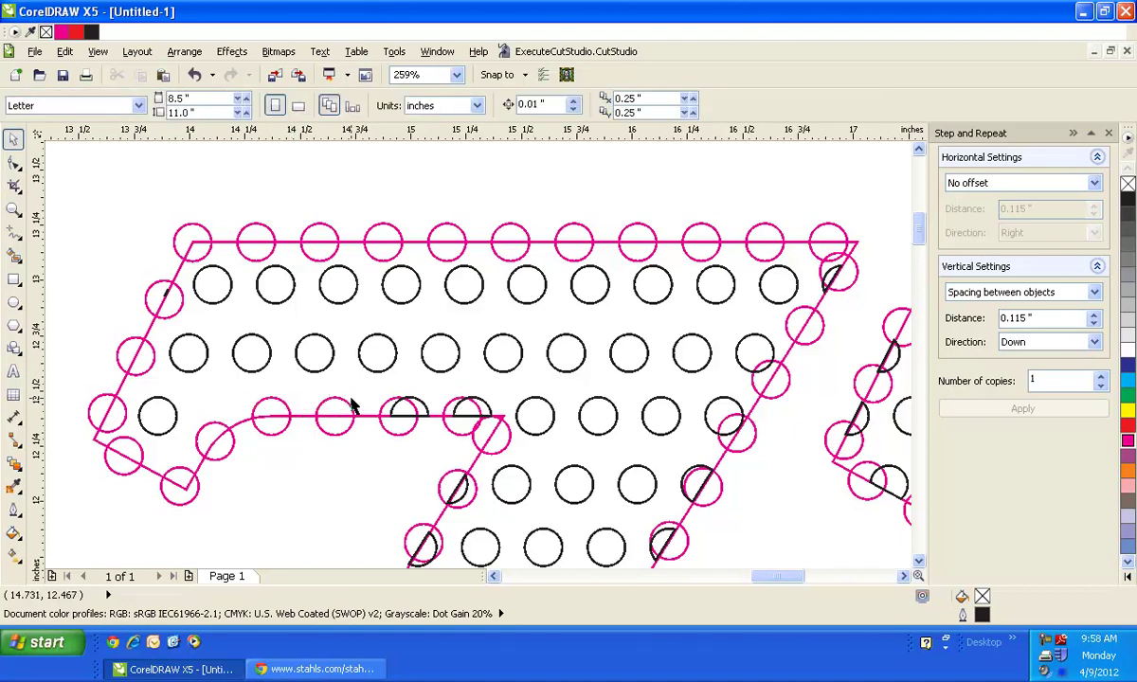
- Fill the Z's upper-left tip with circle copies at about X 14.131, Y 12.505 and X 13.903, Y 12.272 inches, shifting the neighbouring circle up
click(195, 358)
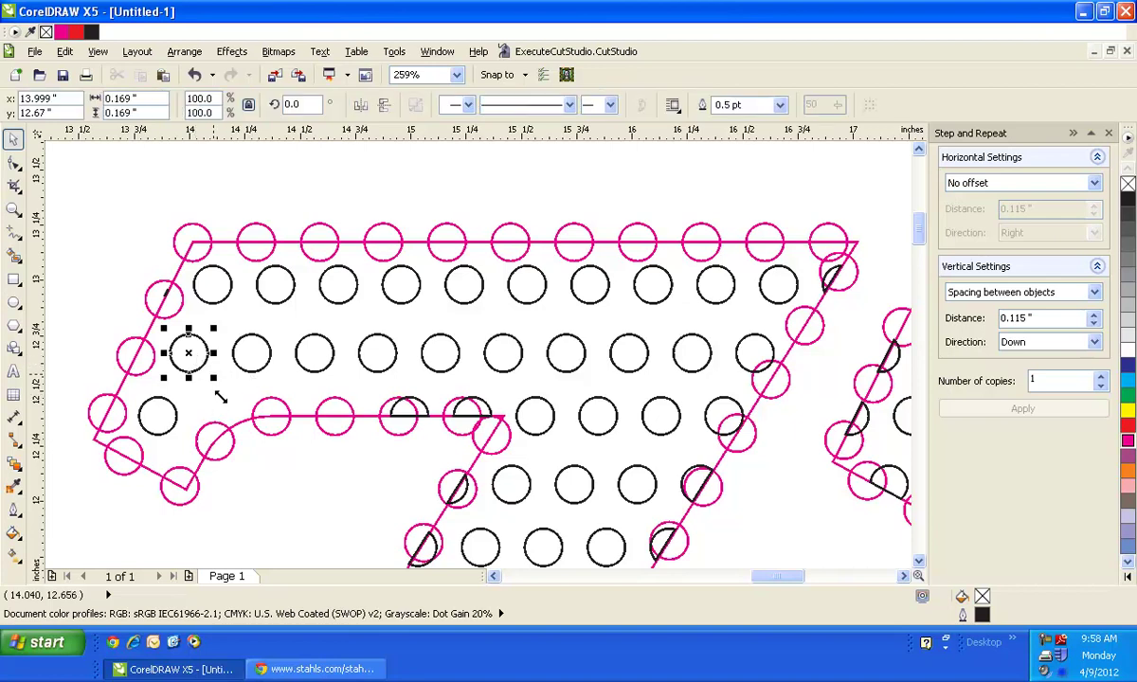
drag(188, 355, 218, 391)
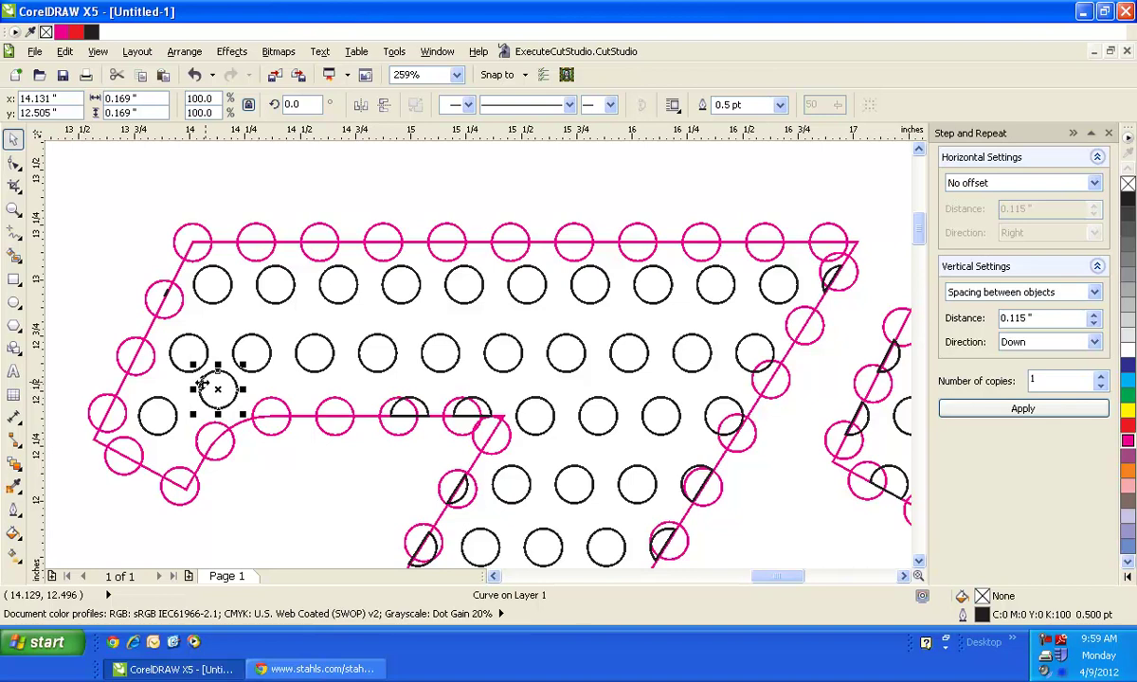
click(155, 414)
drag(155, 414, 178, 436)
click(221, 393)
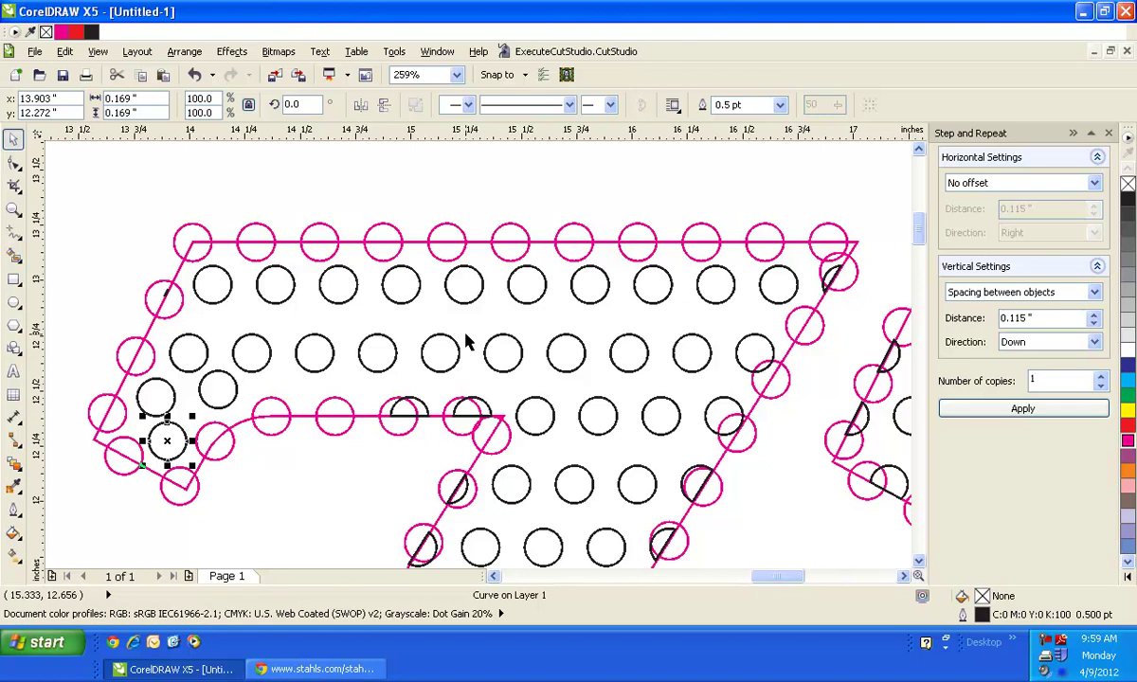
click(301, 484)
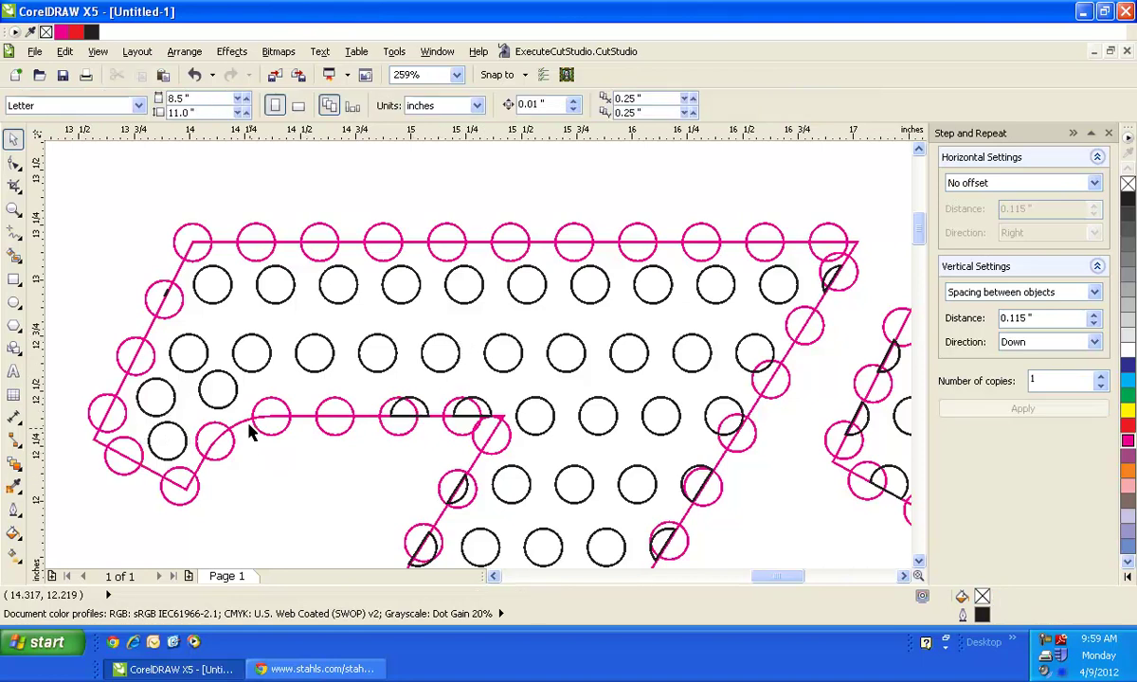
- Delete the magenta ZTA text outline that runs through the outline circles
click(240, 431)
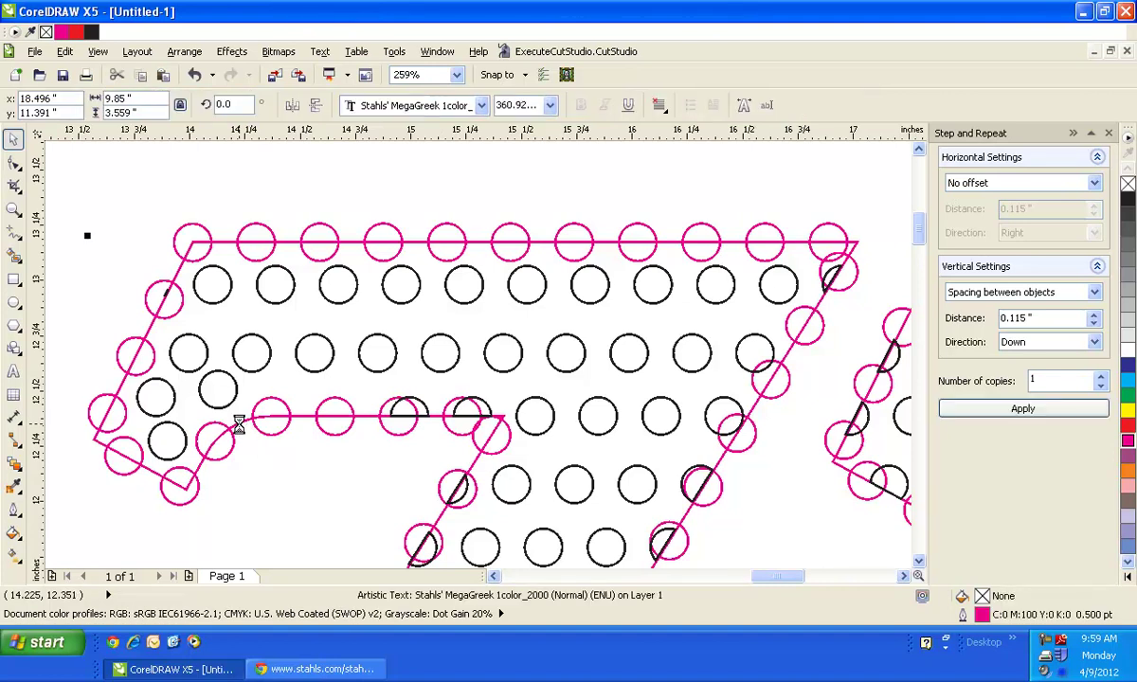
key(Delete)
key(Delete)
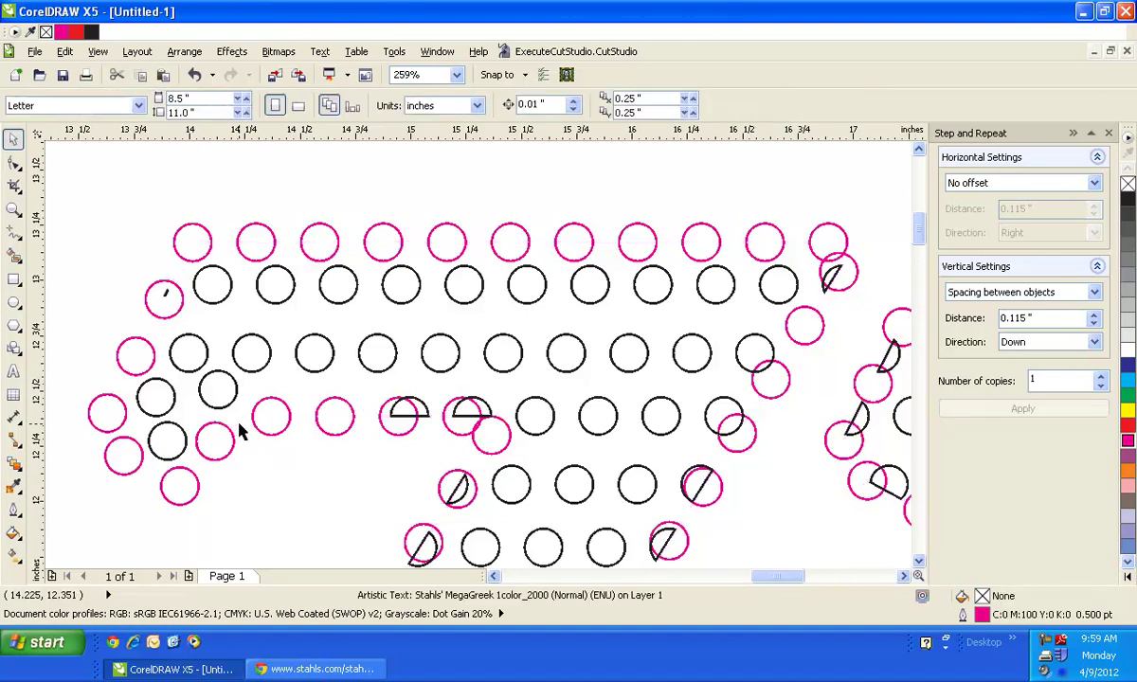